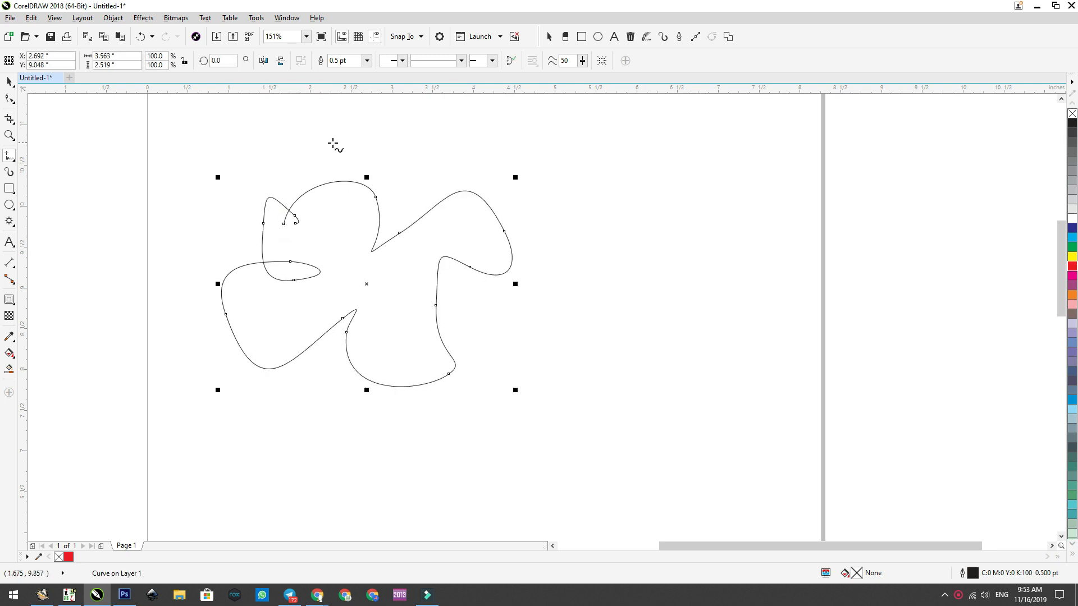
Step: With the Freehand tool, draw a diagonal line about 5.2 in long, a near-horizontal line about 6 in long and a wavy curve about 6.5 by 3.3 in
left_click(274, 143)
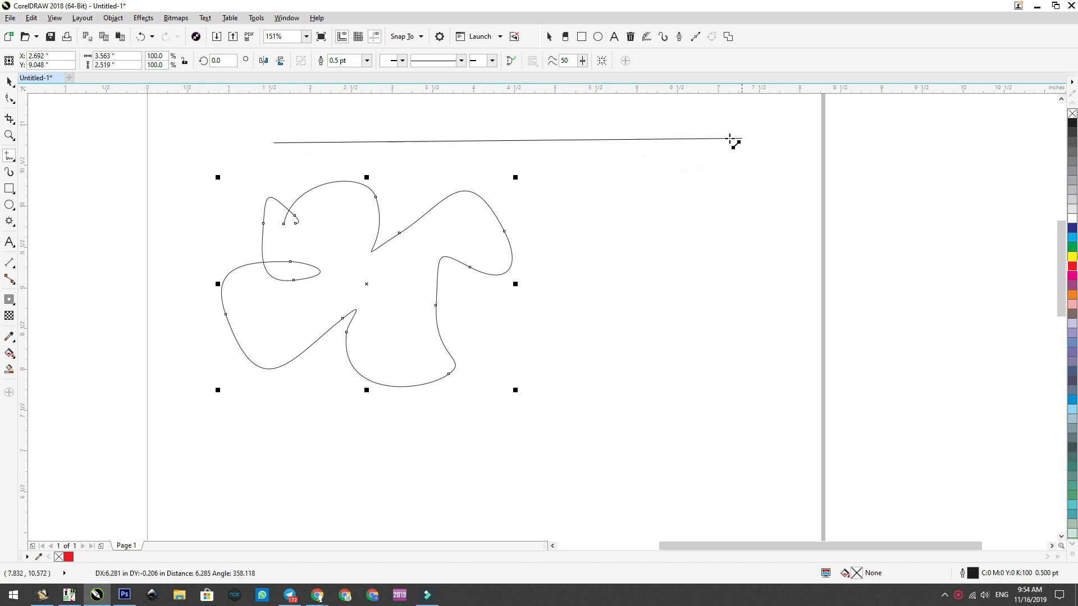
left_click(641, 359)
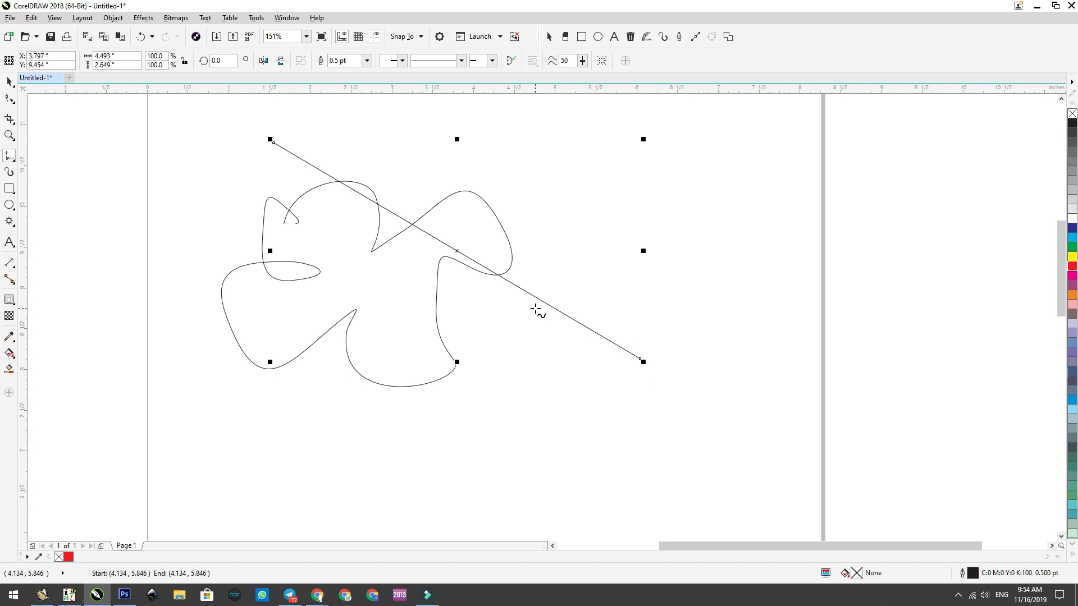
left_click(229, 162)
left_click(723, 167)
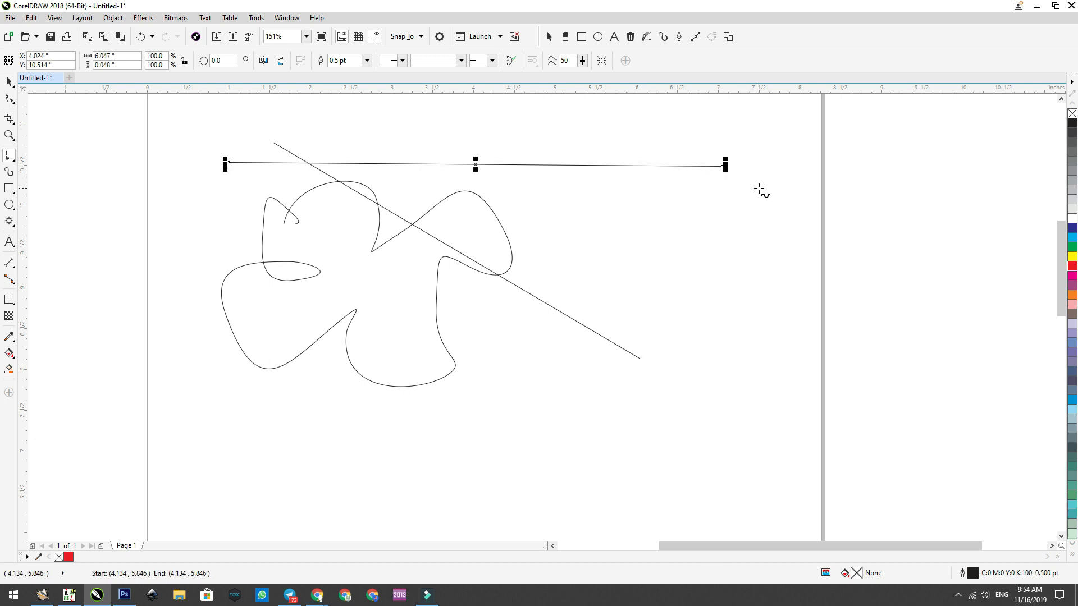
mouse_move(634, 292)
left_mouse_down()
mouse_move(700, 345)
mouse_move(571, 494)
mouse_move(407, 495)
mouse_move(258, 458)
mouse_move(280, 416)
left_mouse_up()
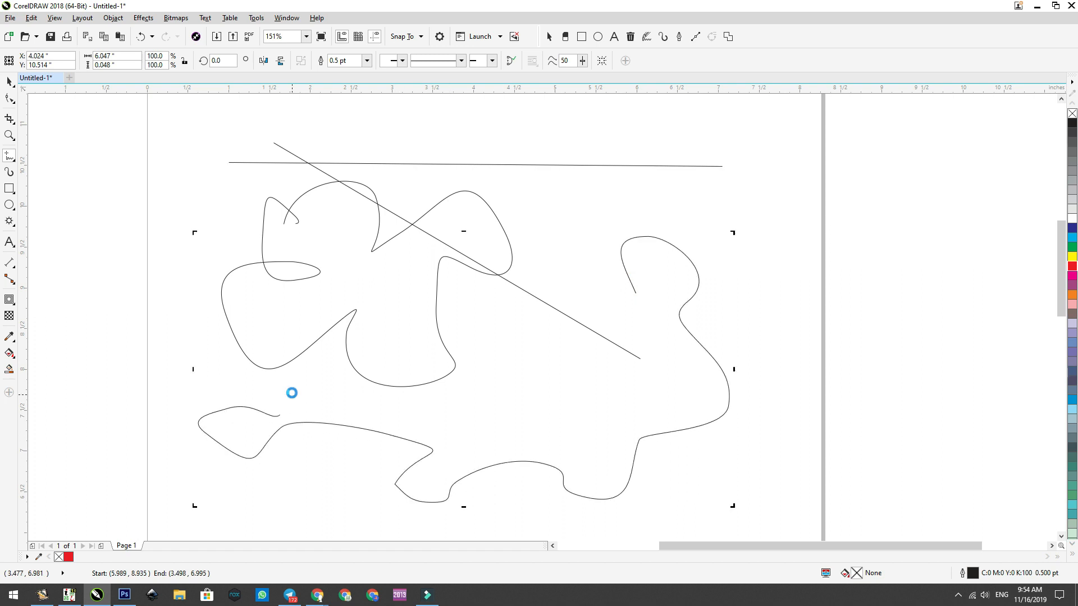
Step: Draw a slightly rising straight Freehand line about 4.8 in long below the wavy curve
left_click(9, 161)
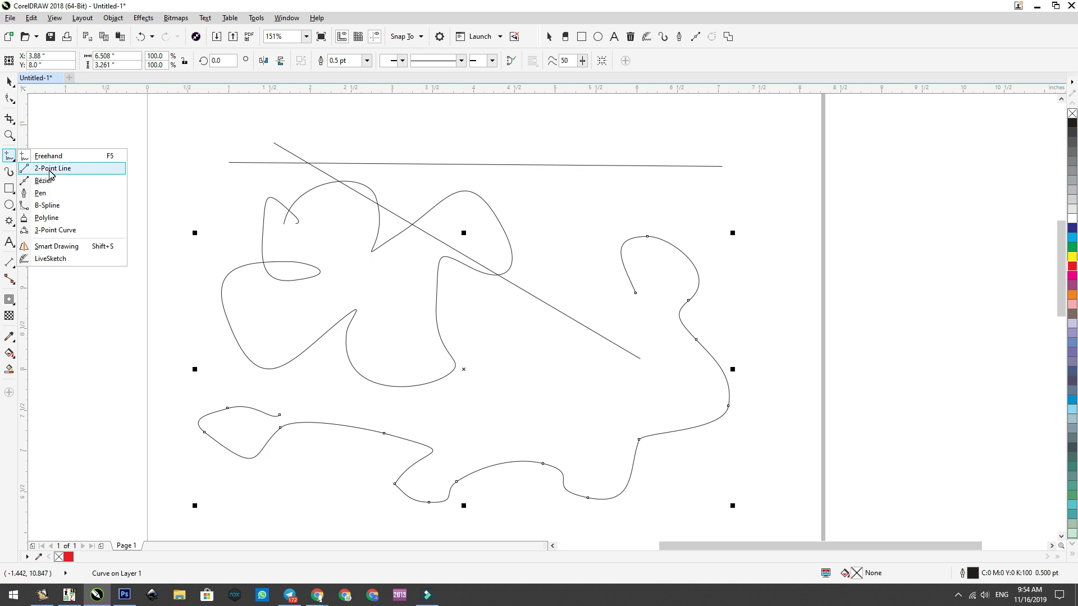
left_click(12, 101)
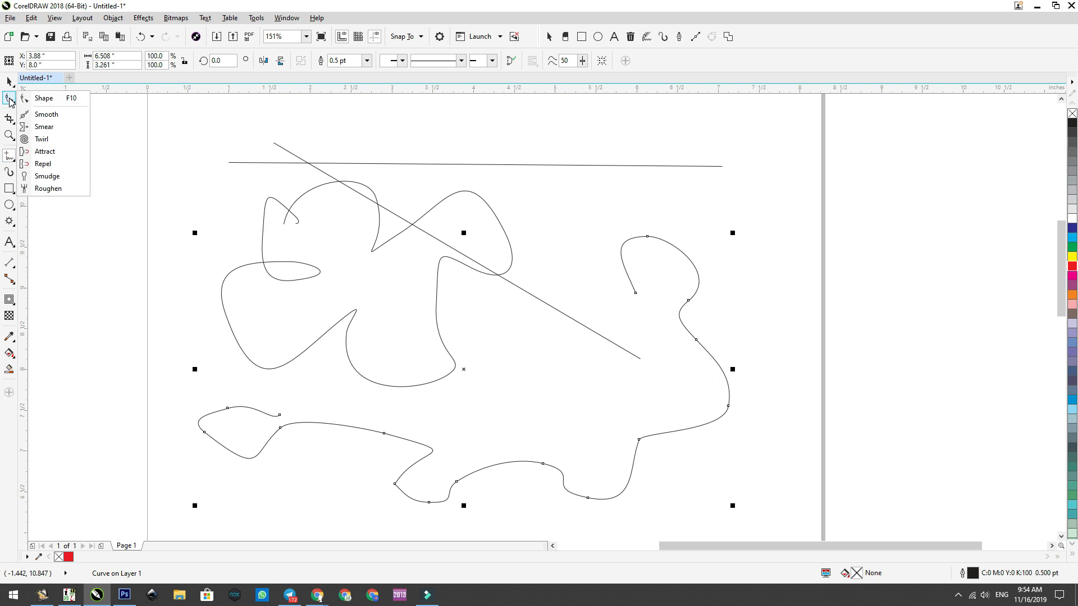
left_click(12, 159)
left_click(177, 137)
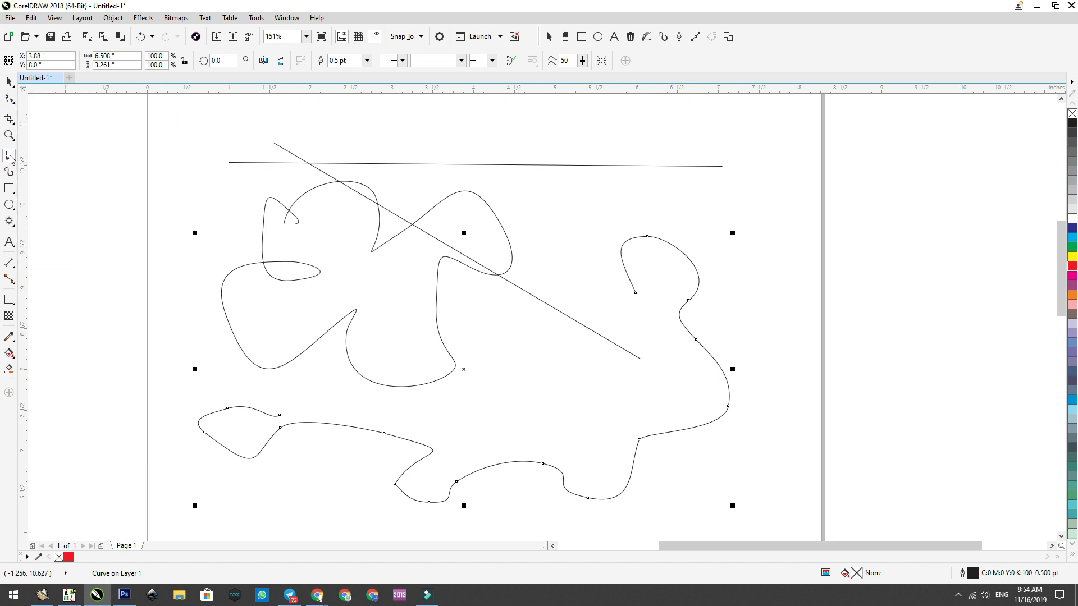
scroll(511, 245, "down", 2)
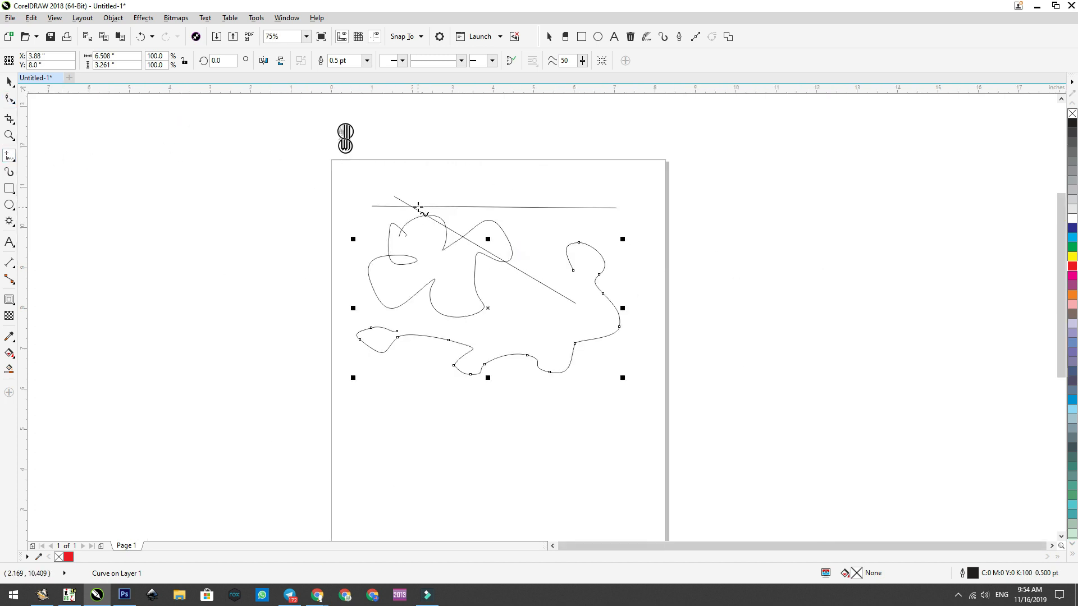
left_click(395, 430)
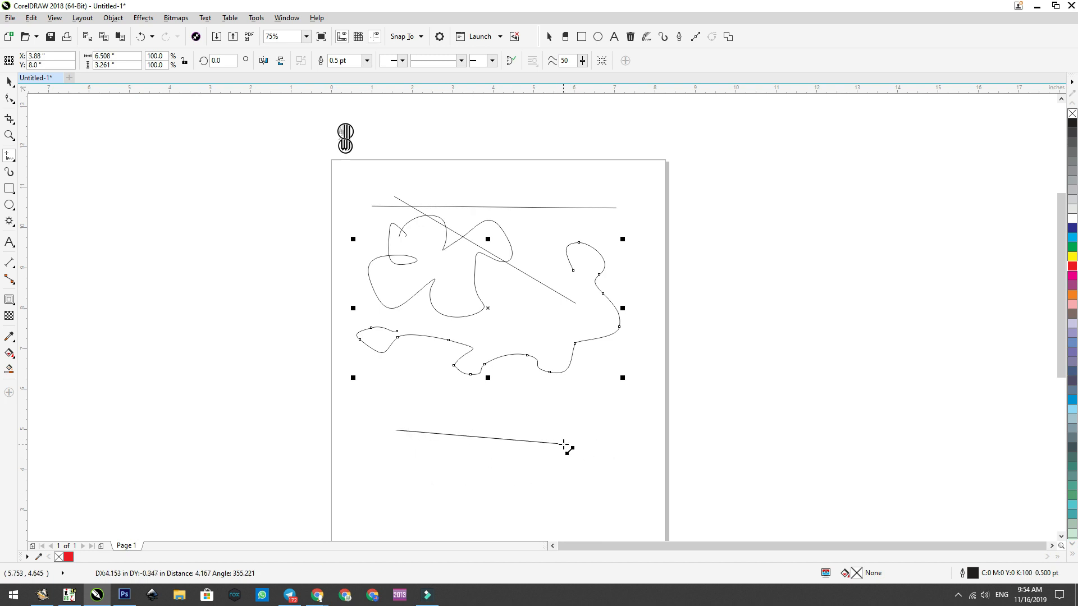
left_click(588, 409)
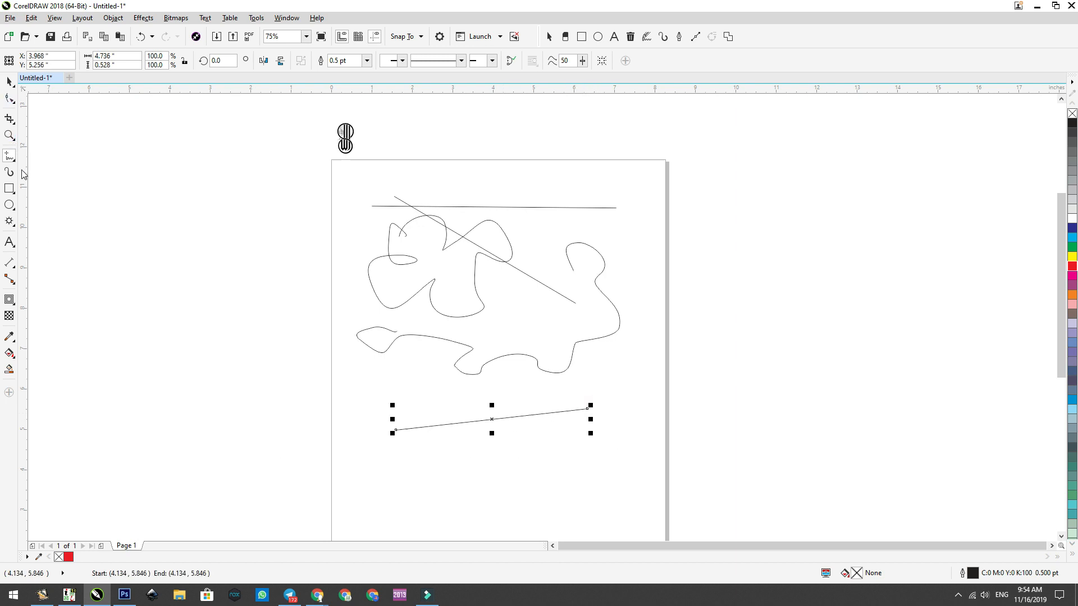
Step: Draw two 2-Point lines near the last line: one about 6.2 in long below it and a rising one about 6.1 in long above it
scroll(585, 467, "up", 2)
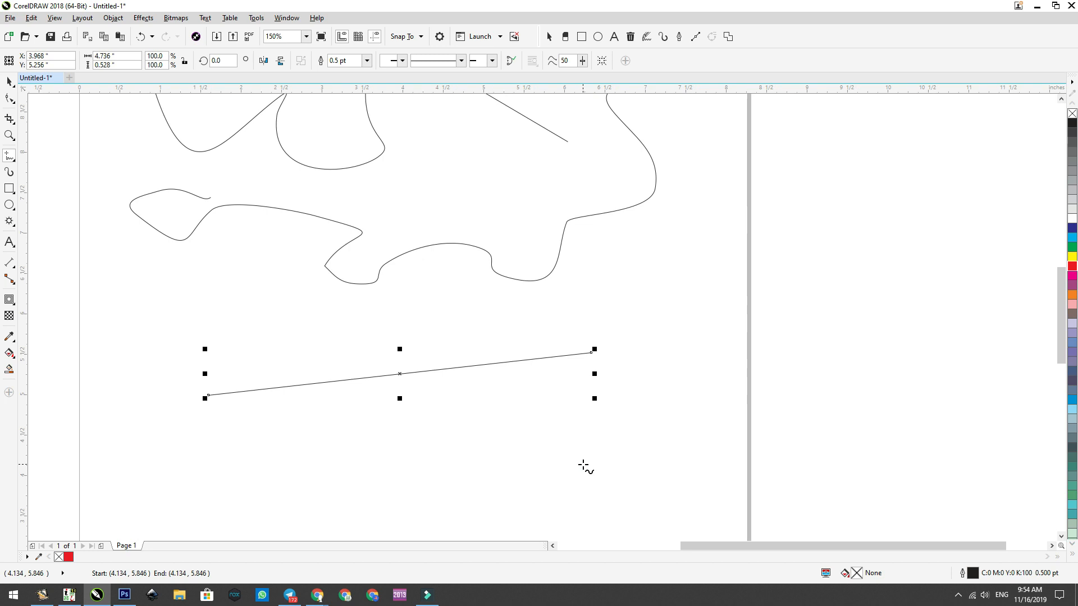
left_click(11, 157)
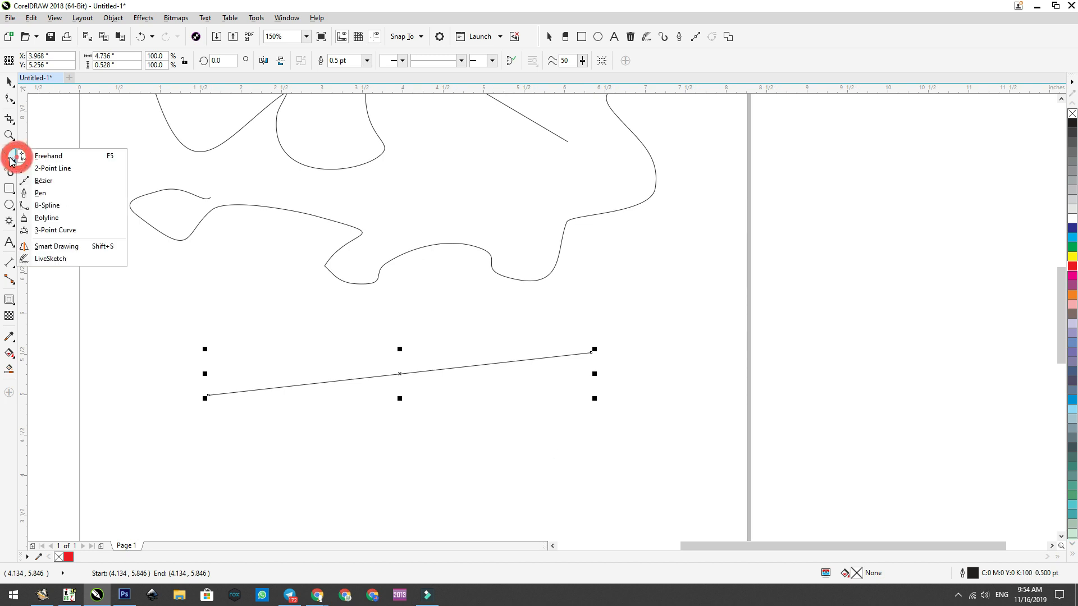
left_click(49, 169)
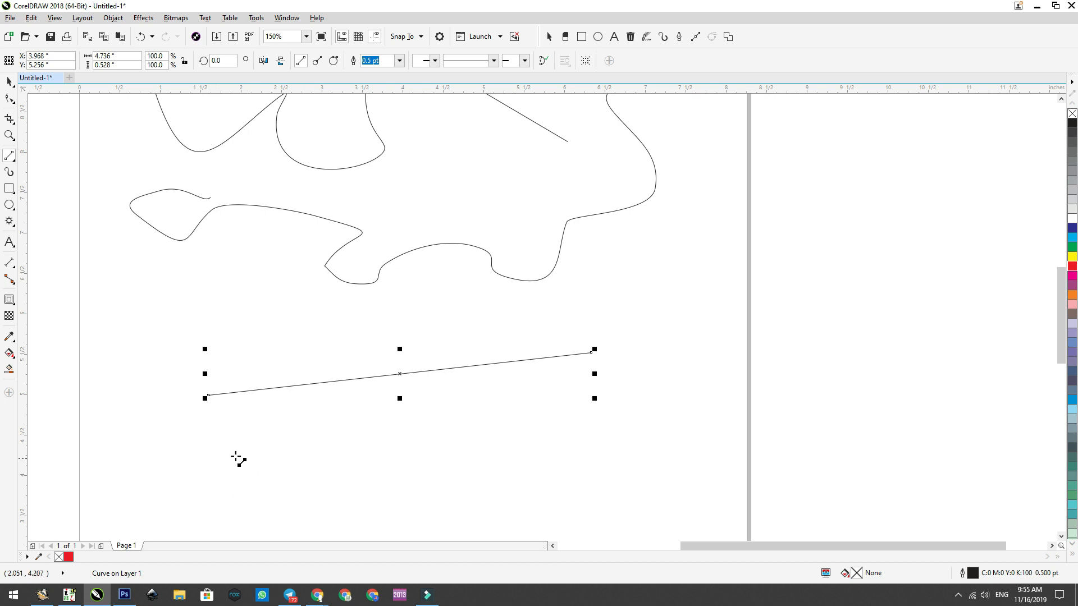
left_click(191, 439)
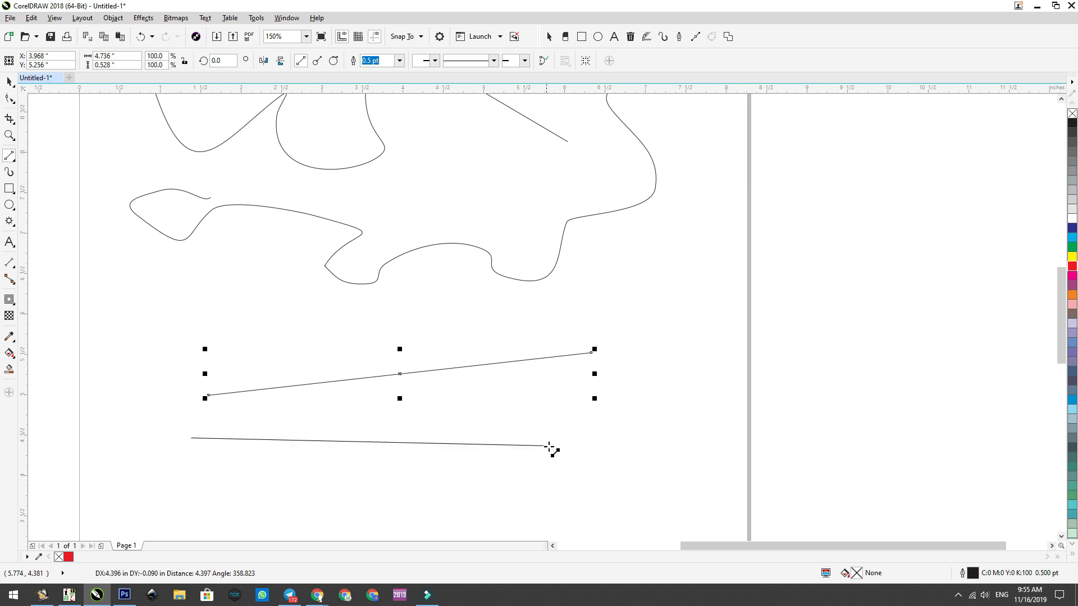
left_click(694, 456)
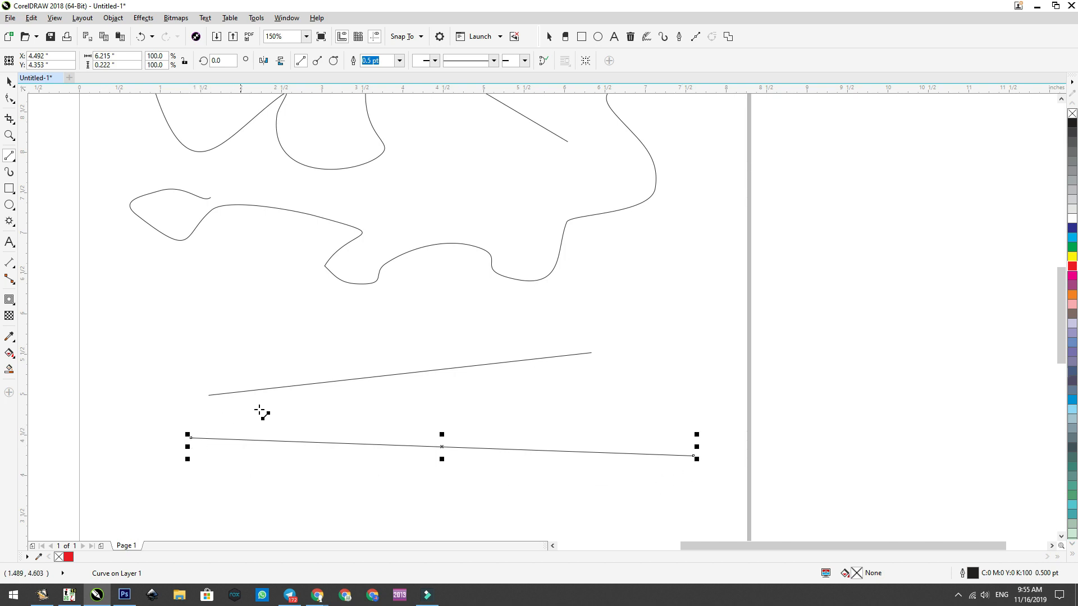
left_click_drag(163, 385, 651, 306)
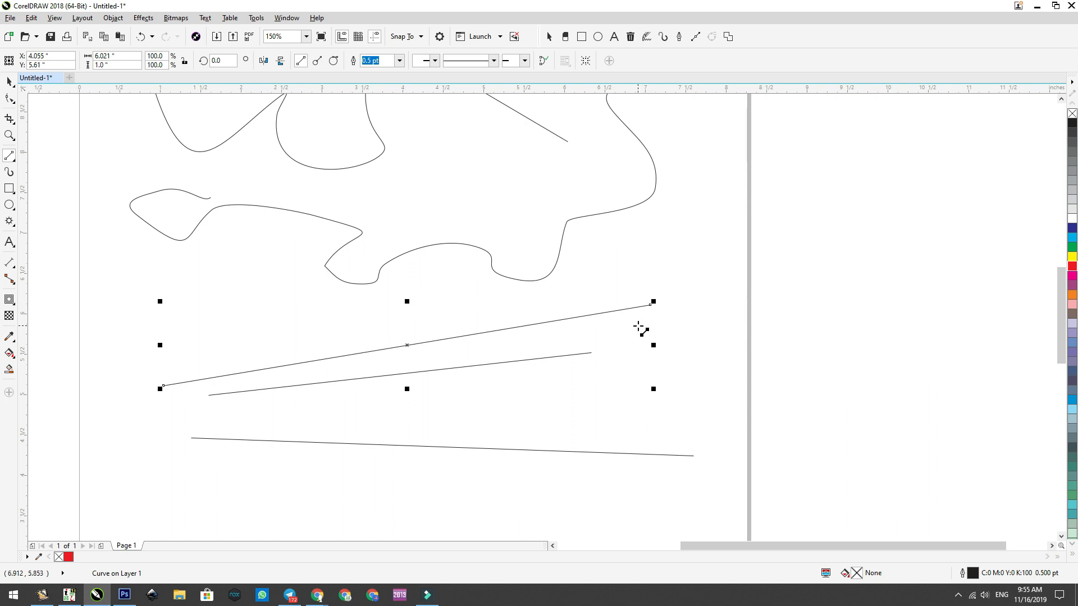
Step: With the Freehand tool, draw a cloud-like curve about 3.3 by 2.4 in over the lines and a straight line about 4.7 in long beside it
left_click(11, 160)
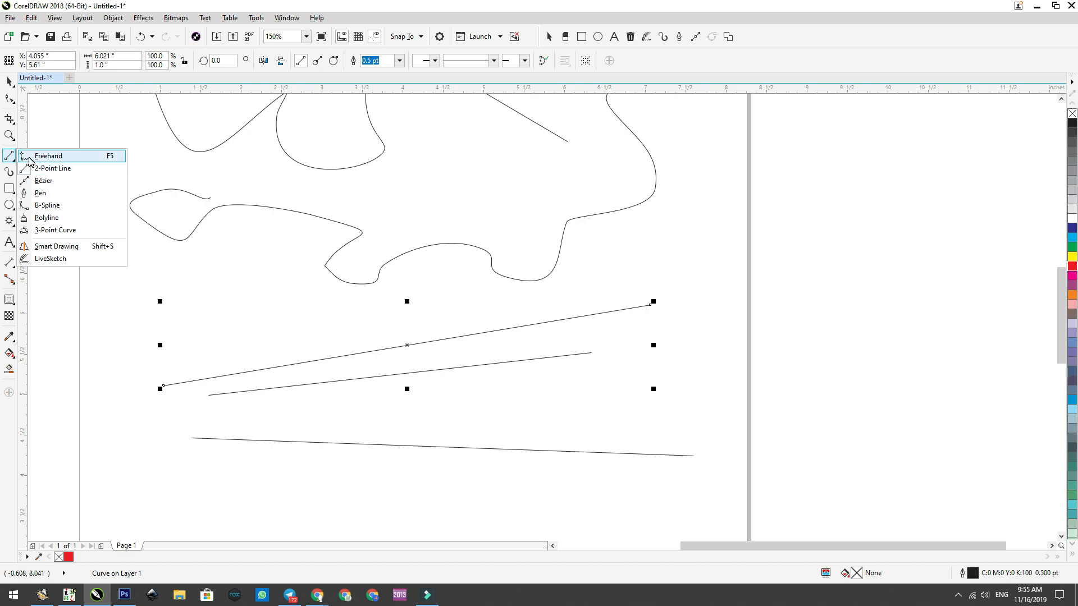
left_click(34, 156)
mouse_move(261, 341)
left_mouse_down()
mouse_move(394, 350)
mouse_move(420, 415)
mouse_move(283, 471)
mouse_move(213, 448)
mouse_move(202, 367)
mouse_move(229, 345)
left_mouse_up()
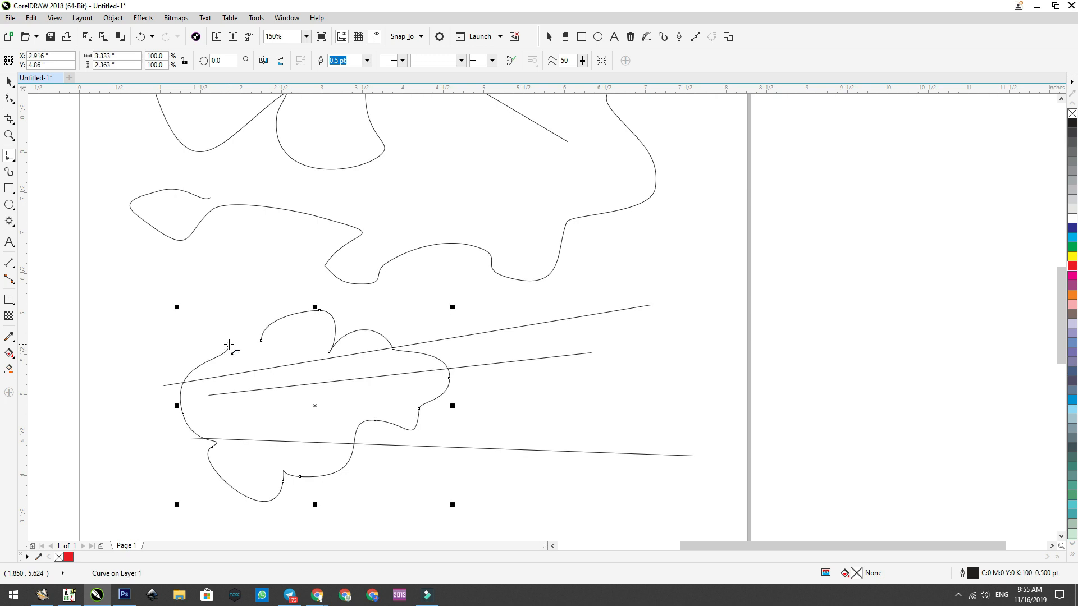
left_click(498, 413)
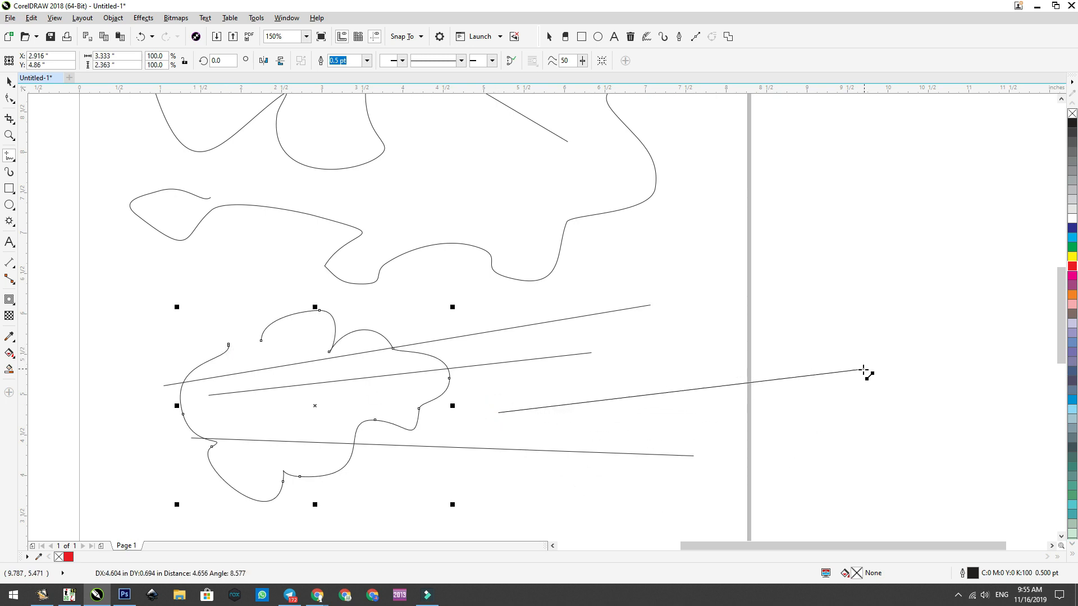
left_click(872, 352)
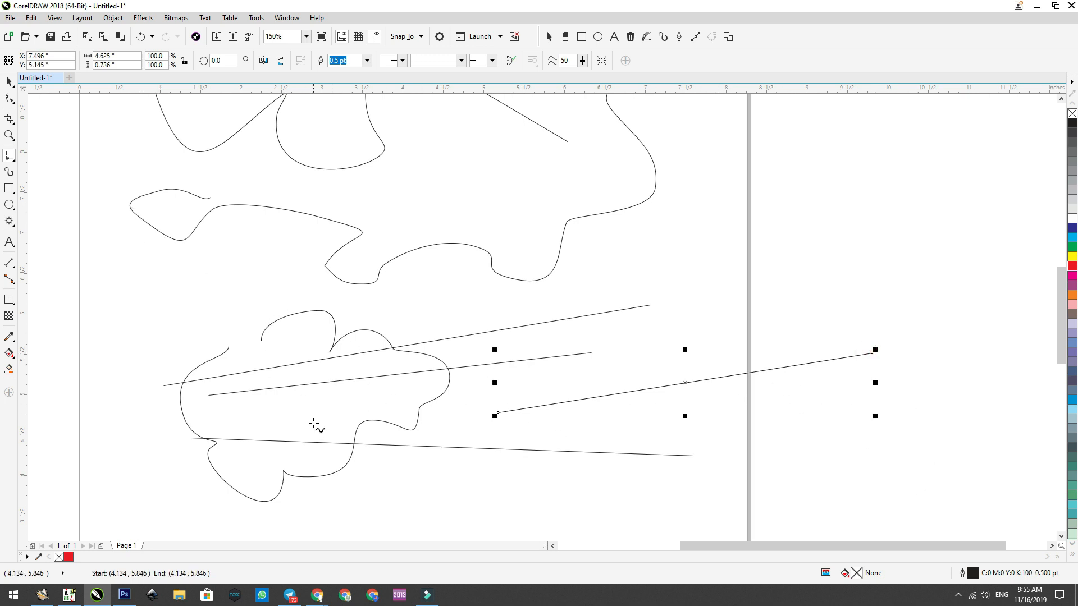
Step: Draw a 2-Point line that meets the outer end of the last straight line, forming an open V about 4.6 by 1.9 in
left_click(13, 155)
left_click(53, 167)
left_click_drag(683, 262, 875, 354)
left_click(10, 82)
left_click(636, 227)
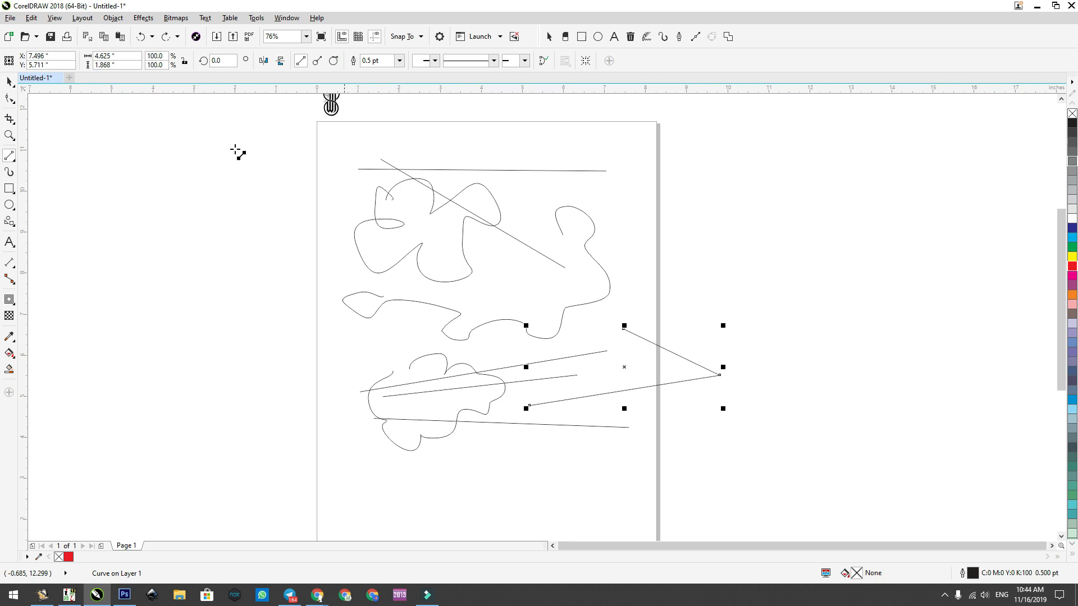
Step: Draw a circle about 0.73 in in diameter in the empty area beside the page
scroll(737, 290, "up", 2)
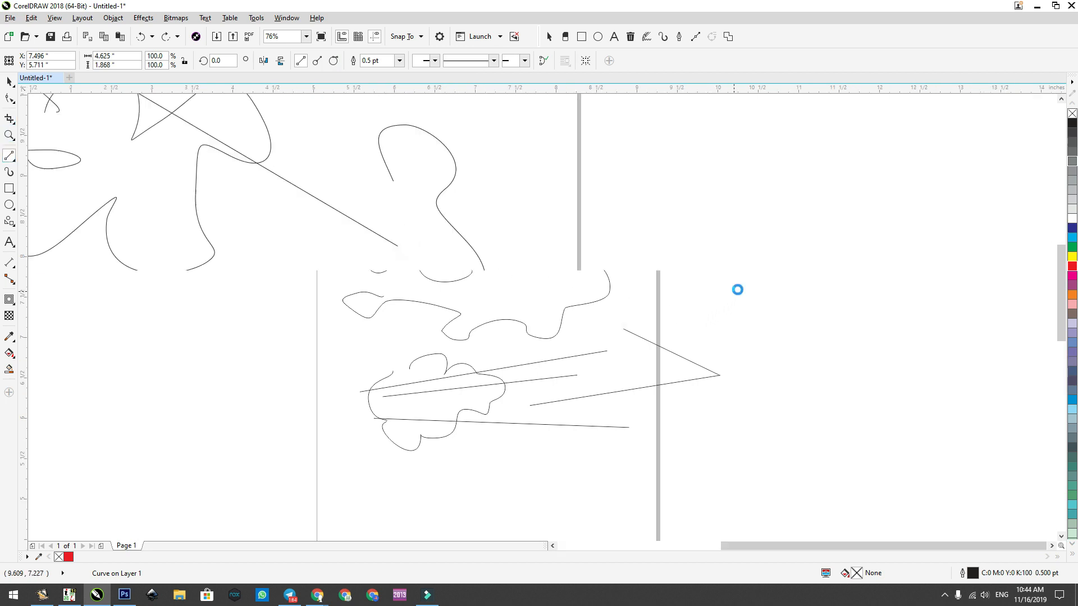
left_click(10, 206)
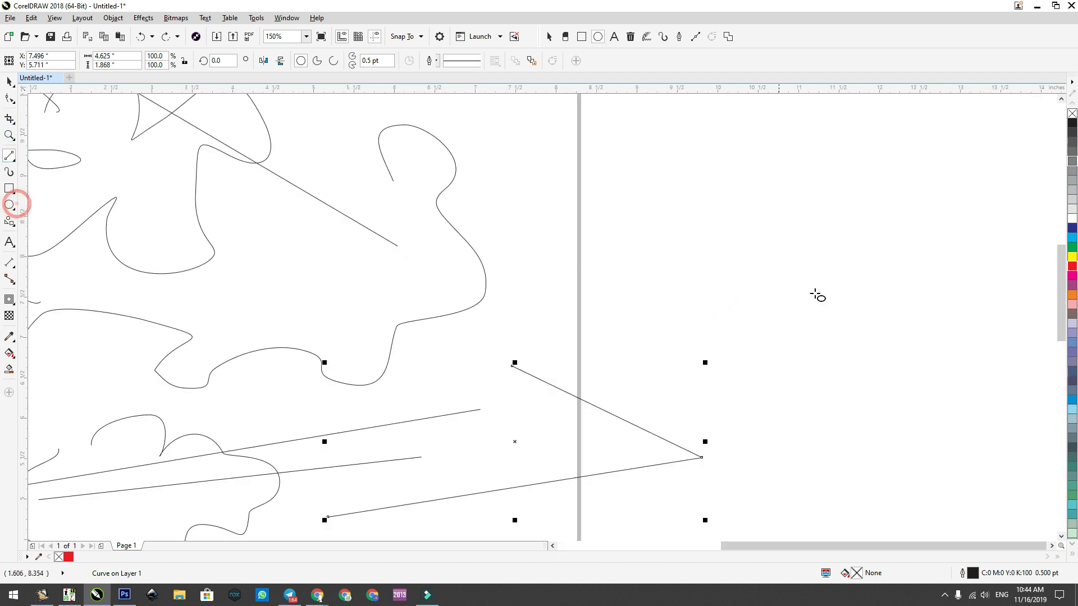
left_click_drag(681, 246, 740, 306)
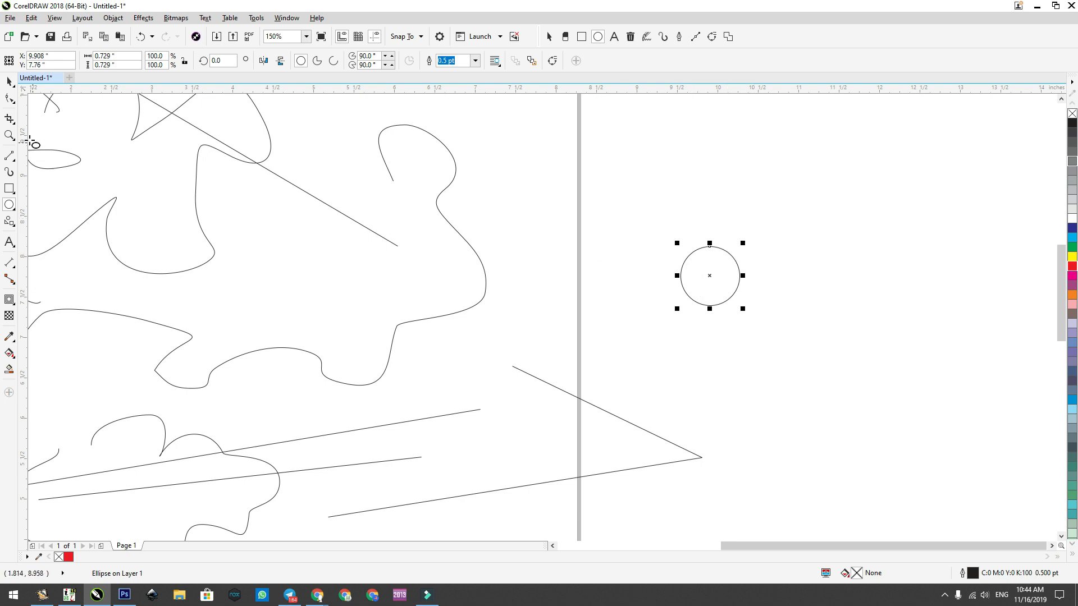
Step: Try a straight Freehand line about 1.3 in long upward from the circle's edge, and delete it
left_click(9, 157)
left_click(34, 157)
left_click(717, 247)
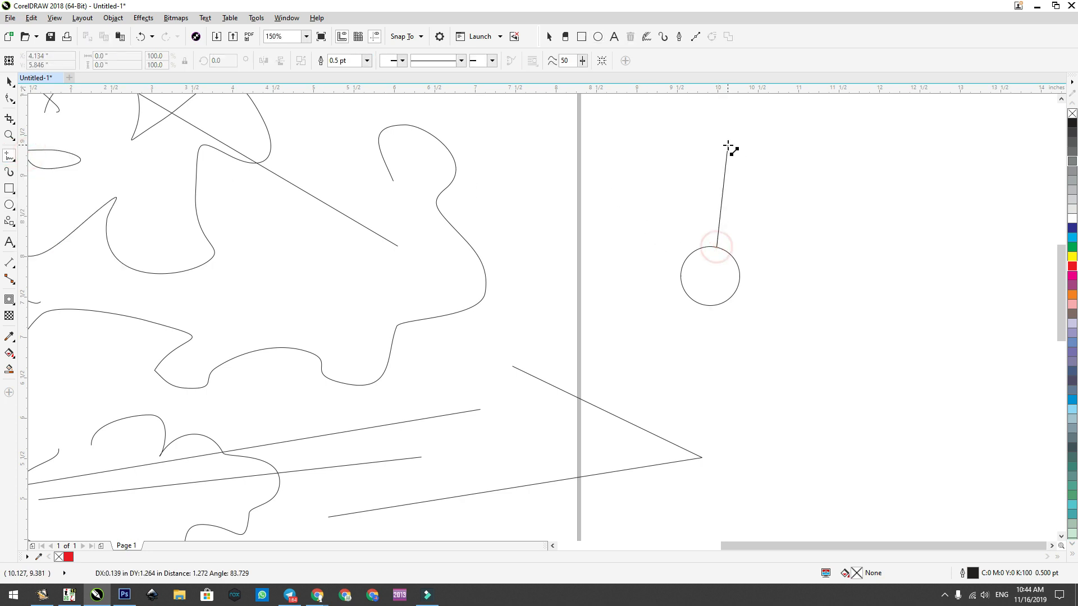
left_click(726, 143)
left_click(717, 248)
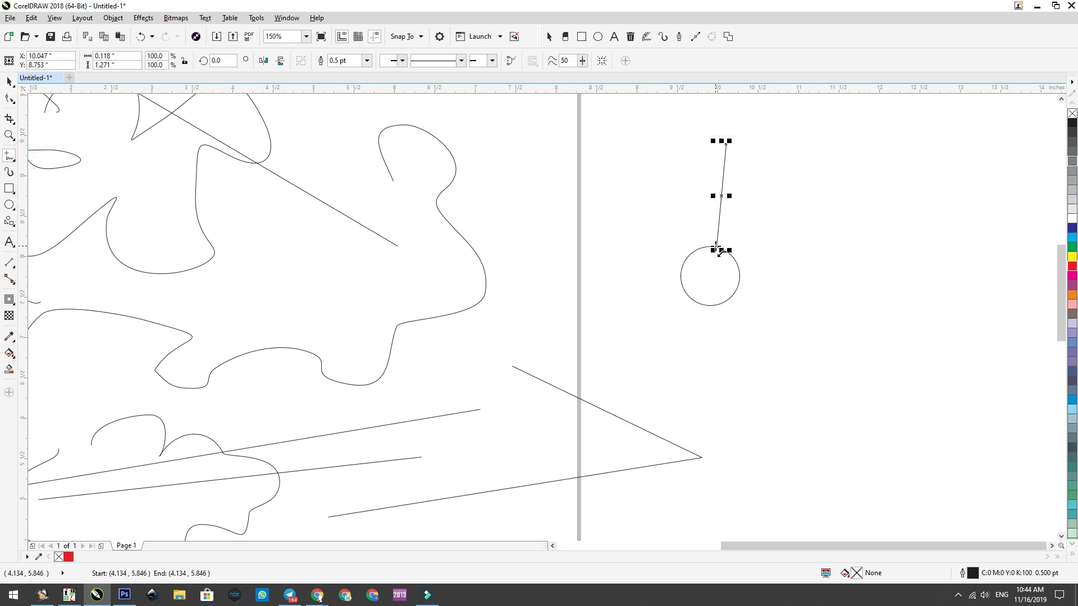
key("Delete")
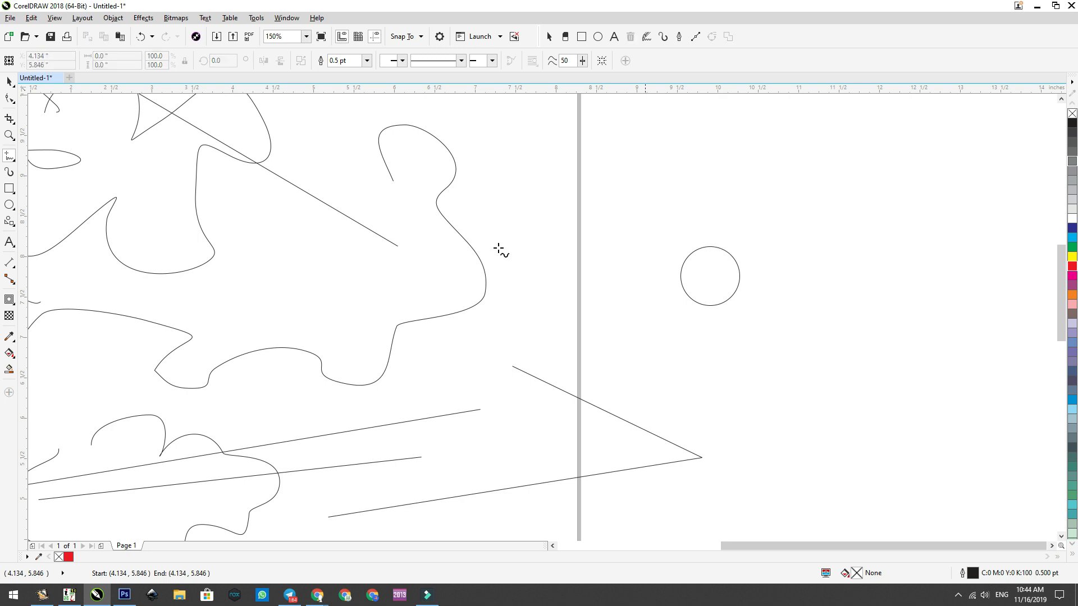
Step: Draw a Perpendicular 2-Point line about 1.3 in long outward from the circle's upper edge, discarding a second trial line
left_click(12, 160)
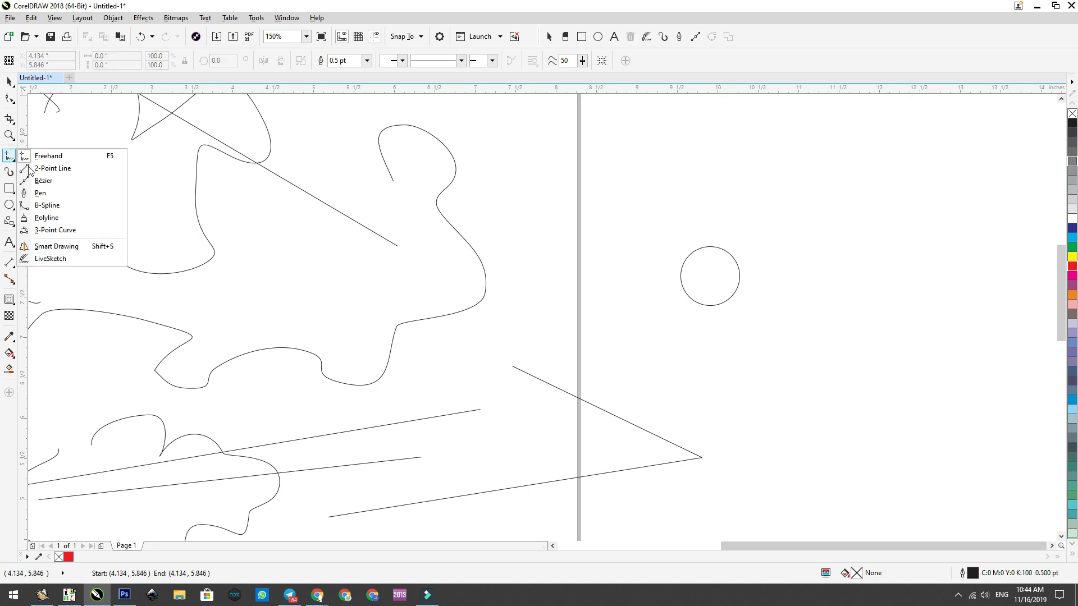
left_click(38, 171)
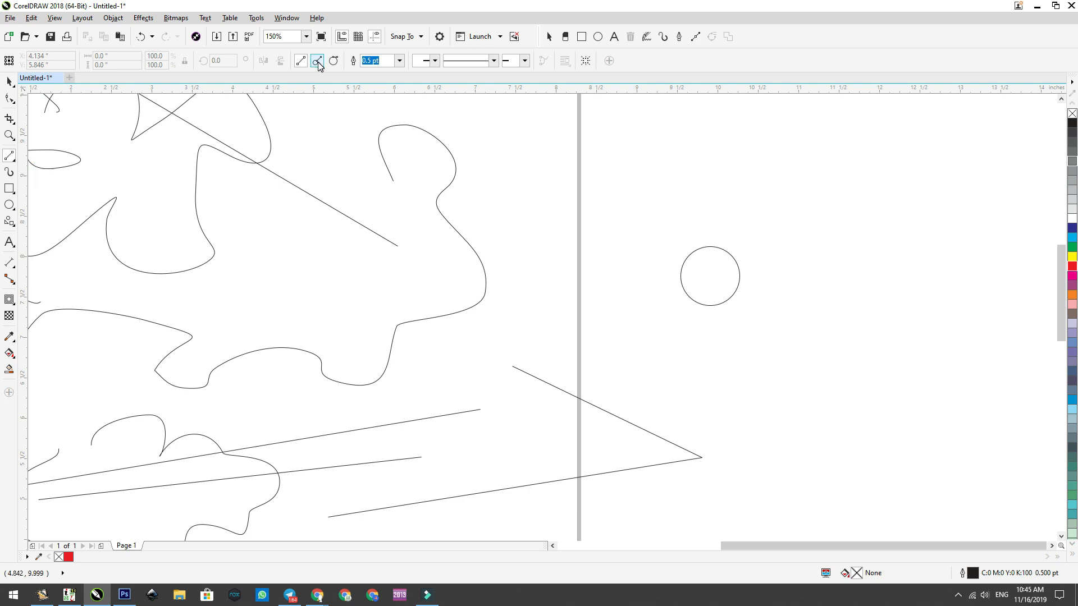
left_click(319, 62)
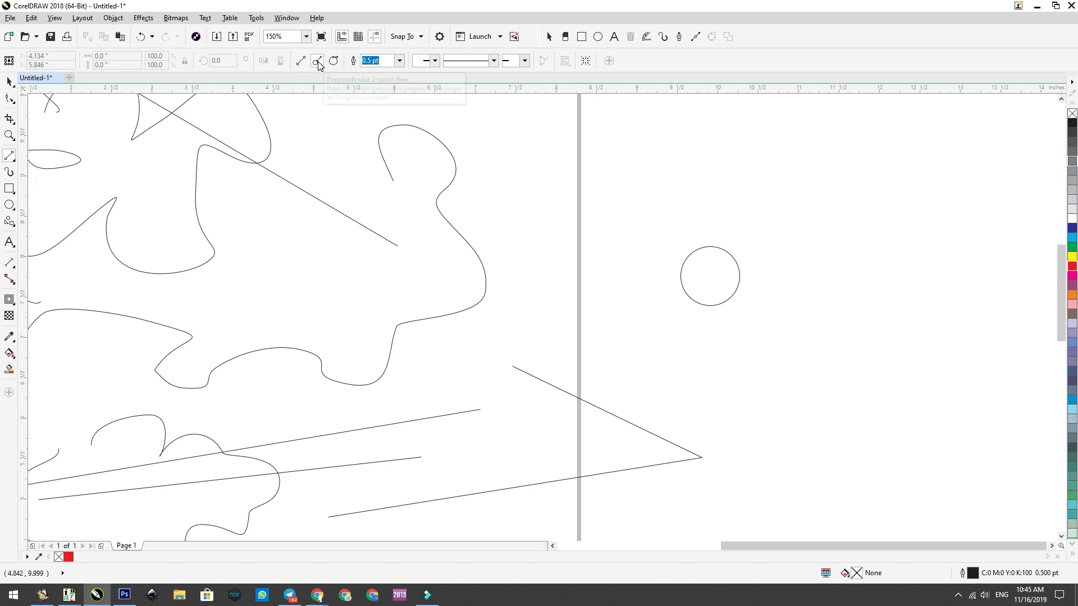
left_click_drag(729, 273, 656, 151)
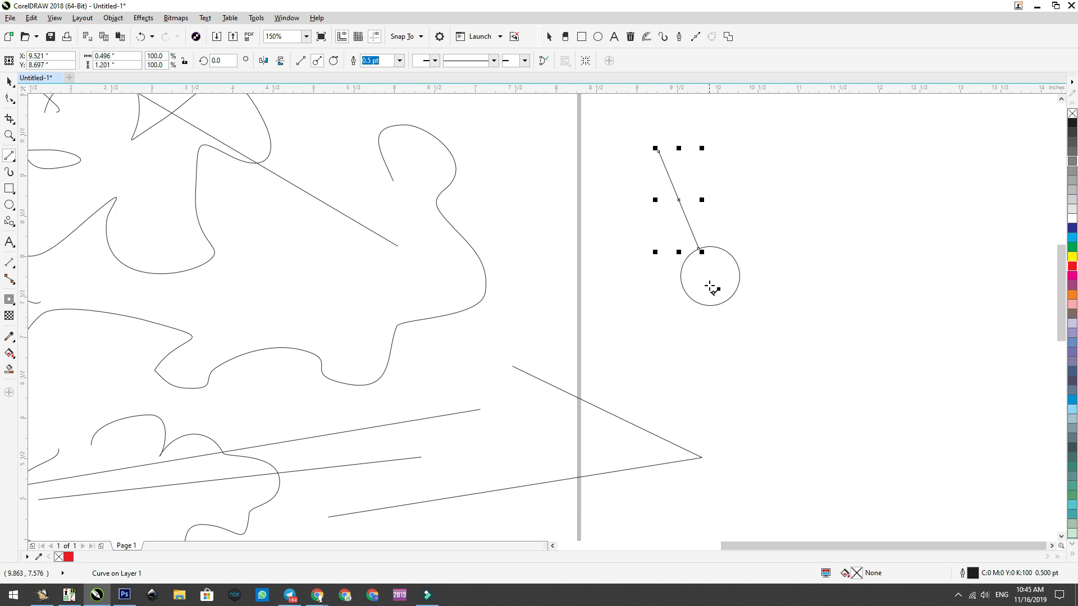
left_click_drag(721, 243, 809, 127)
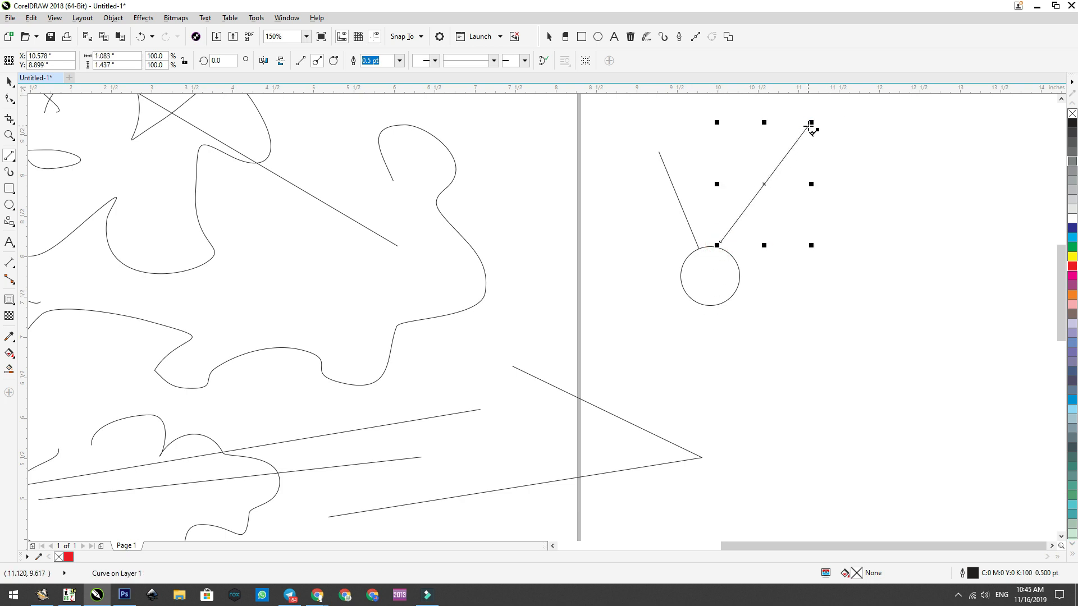
key("Delete")
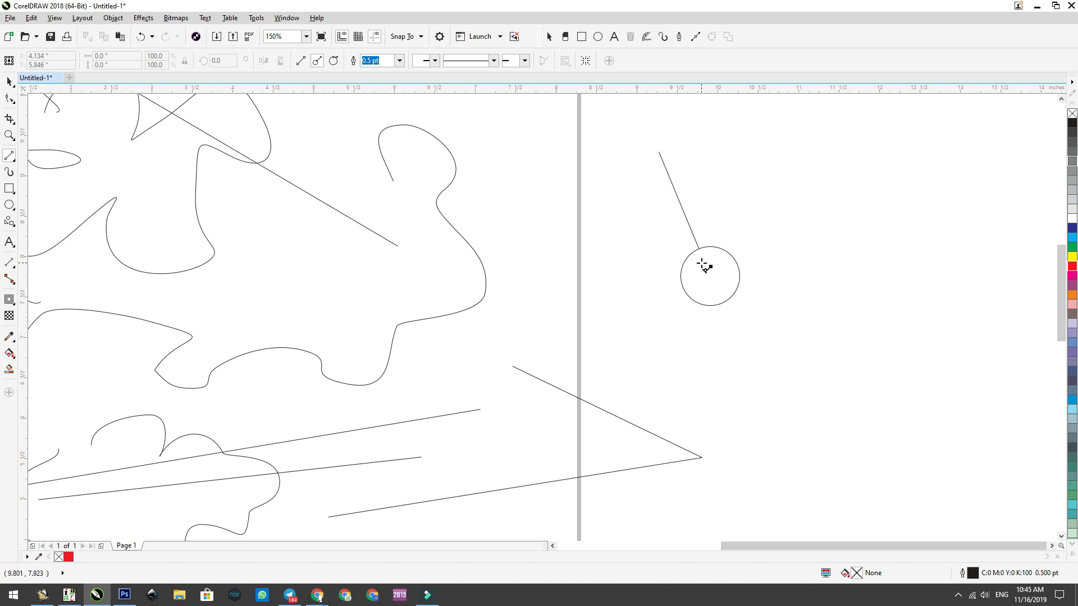
Step: Draw more Perpendicular 2-Point lines of varying lengths radiating outward from the circle's upper, left and lower-left edges
left_click_drag(712, 275, 744, 139)
left_click_drag(726, 251, 786, 163)
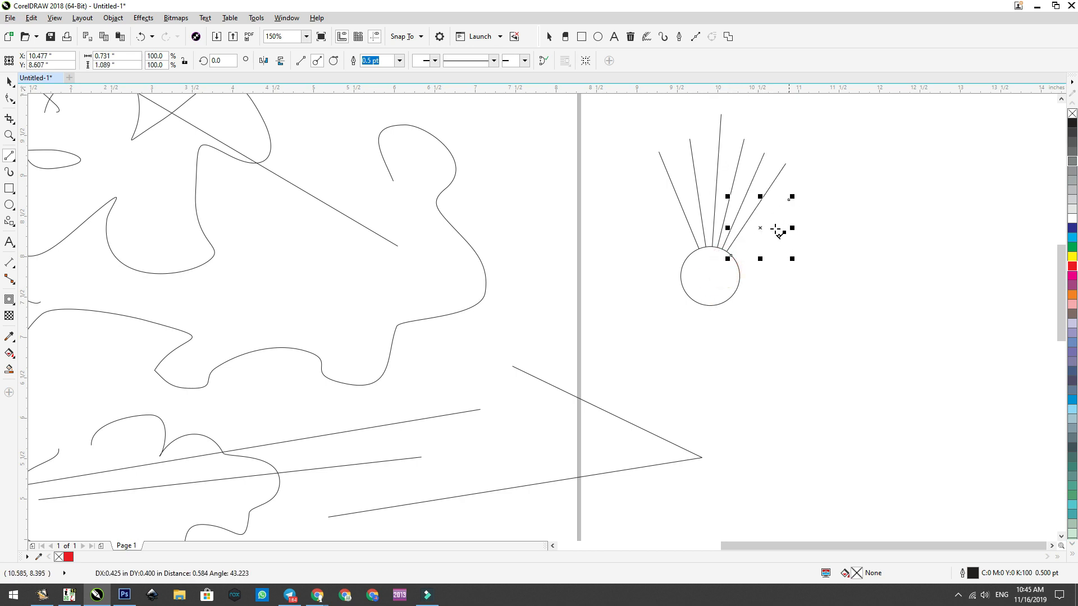
left_click_drag(734, 262, 796, 222)
left_click_drag(683, 244, 657, 197)
mouse_move(693, 271)
left_mouse_down()
mouse_move(659, 221)
mouse_move(660, 266)
mouse_move(646, 278)
mouse_move(768, 258)
left_mouse_up()
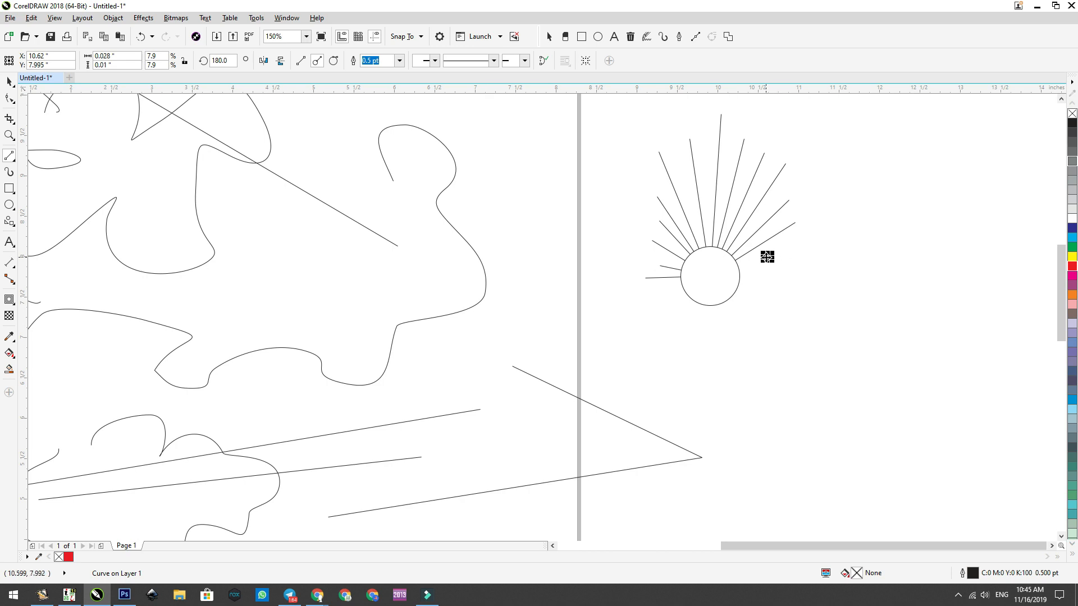
left_click_drag(723, 278, 626, 337)
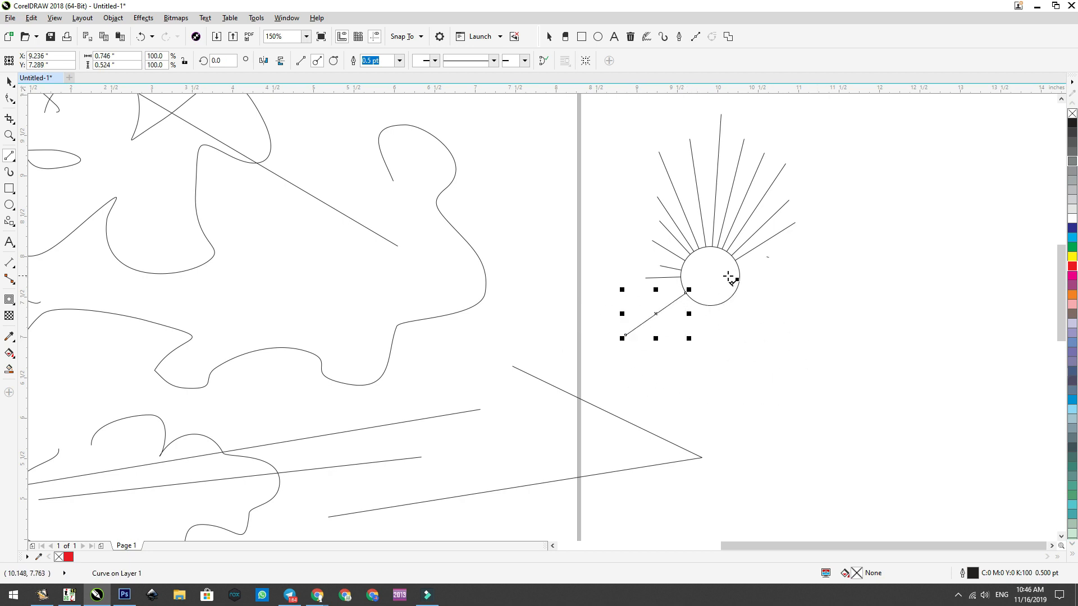
left_click(9, 82)
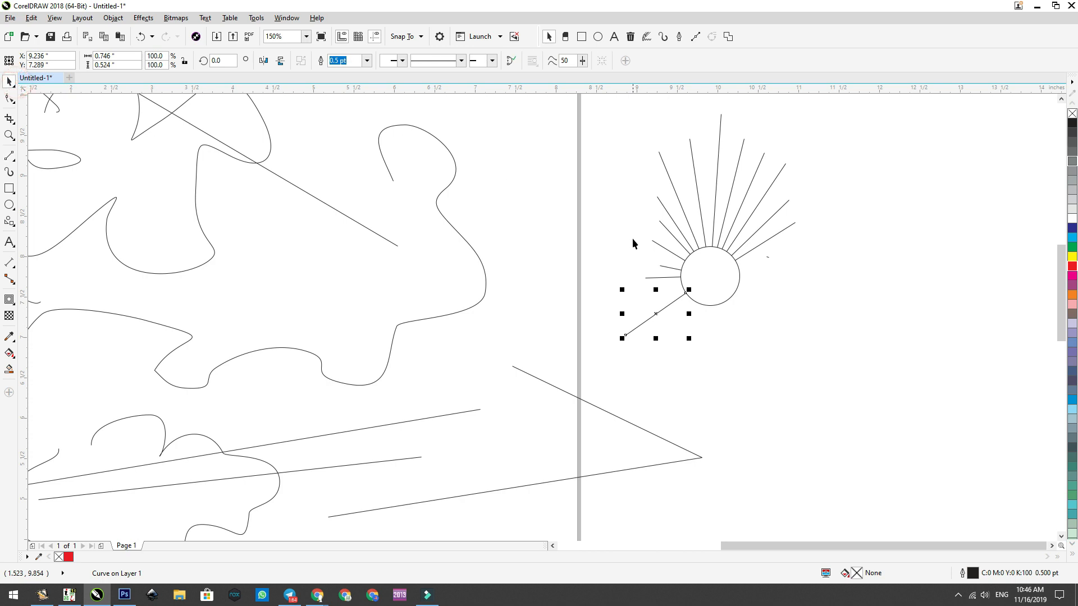
left_click(764, 307)
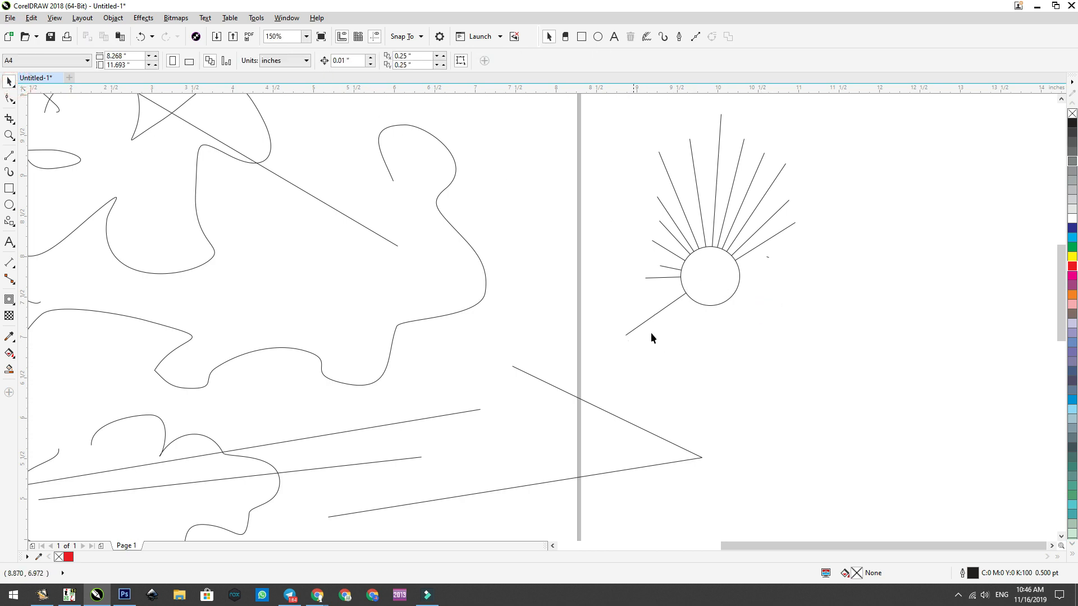
Step: Place a copy of the circle at about X 11.96, Y 6.45 in, and draw a straight Freehand line about 1 in long between both circles
left_click_drag(720, 283, 887, 384)
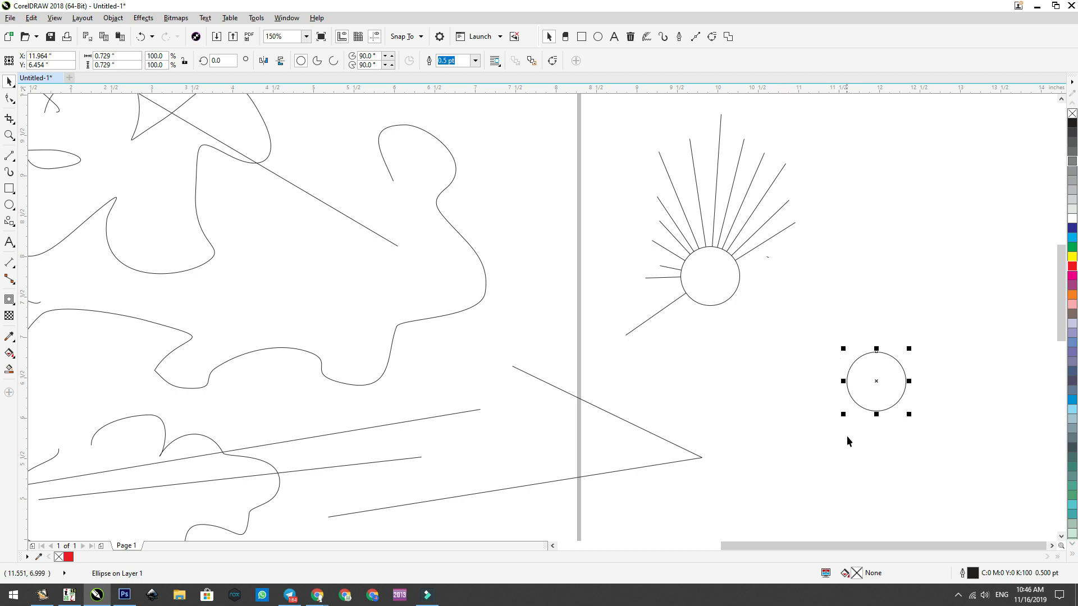
left_click(10, 157)
left_click(53, 258)
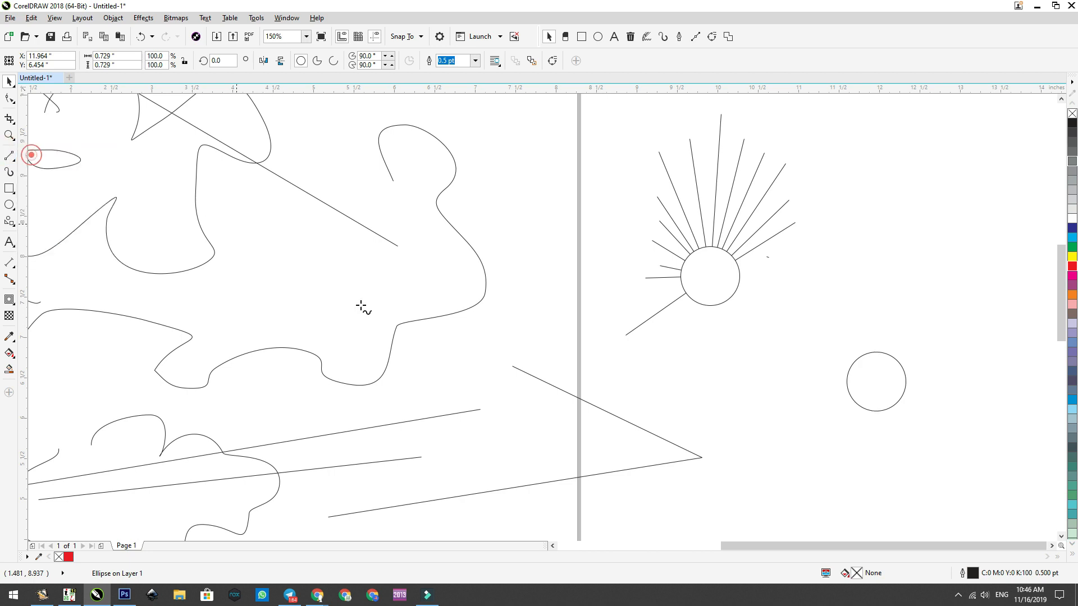
mouse_move(683, 357)
left_mouse_down()
mouse_move(753, 352)
mouse_move(765, 337)
left_mouse_up()
Step: Try a horizontal straight Freehand line about 0.92 in long touching the top of the copied circle, and delete it
mouse_move(712, 403)
left_mouse_down()
mouse_move(789, 403)
mouse_move(818, 361)
mouse_move(842, 353)
left_mouse_up()
left_click(9, 81)
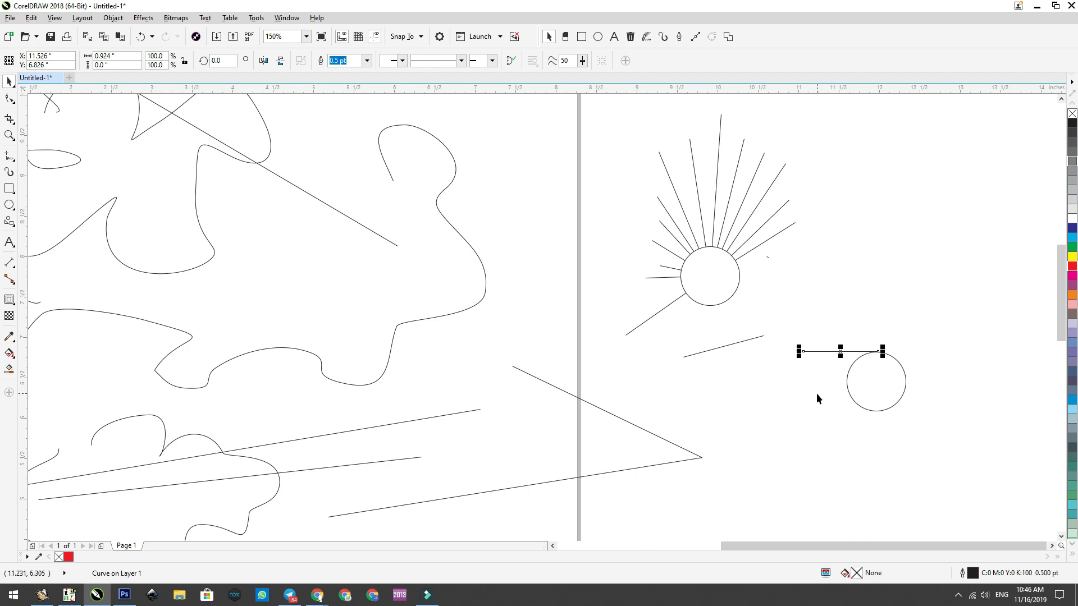
key("Delete")
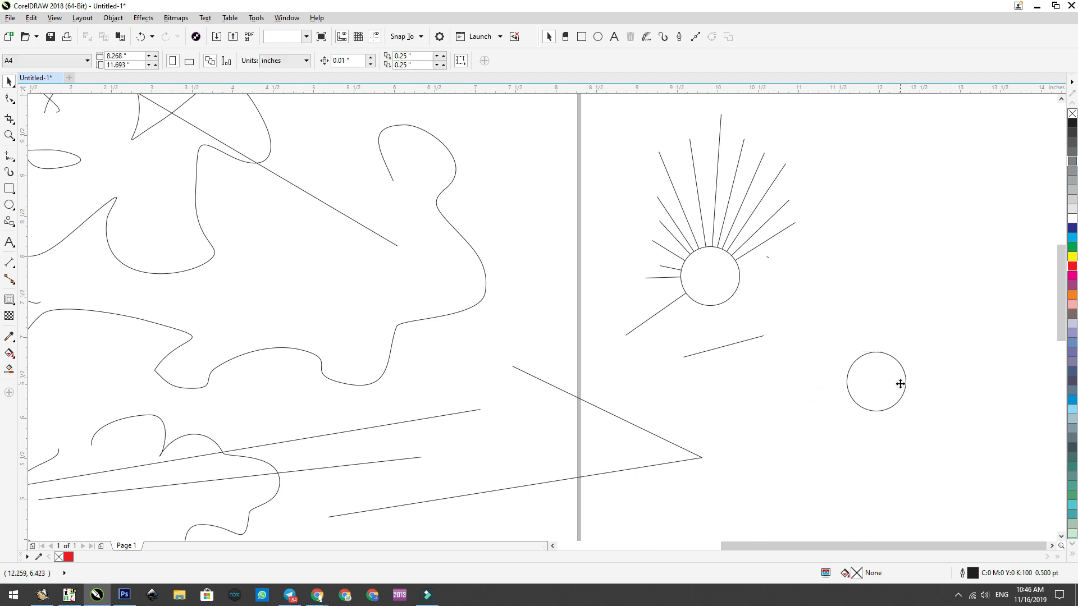
Step: Draw Tangential 2-Point lines about 1 in long all around the copied circle, forming a pinwheel pattern
left_click(900, 384)
left_click(9, 155)
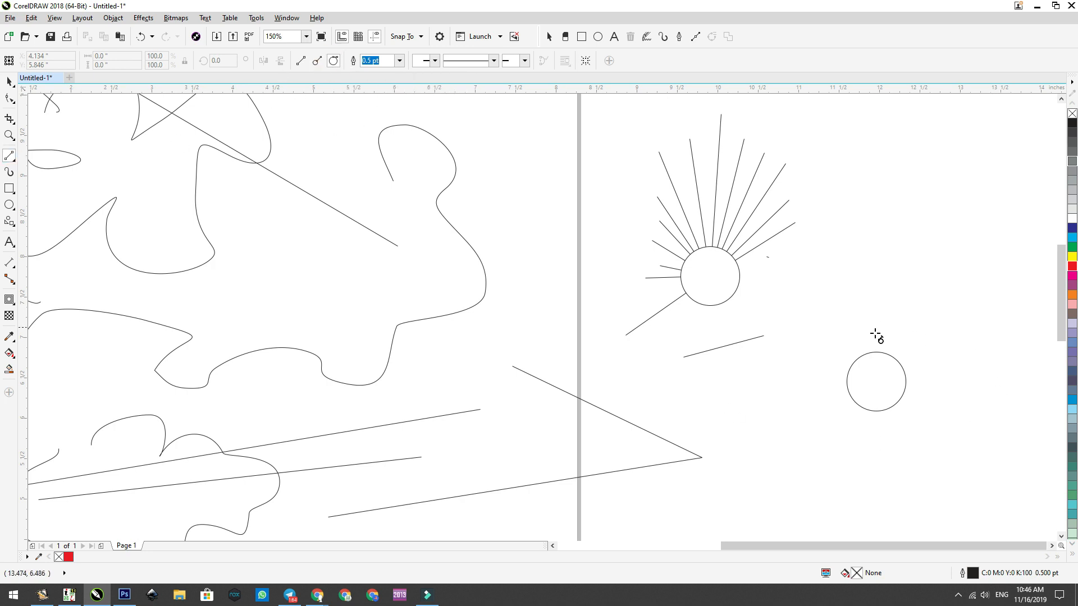
left_click(898, 362)
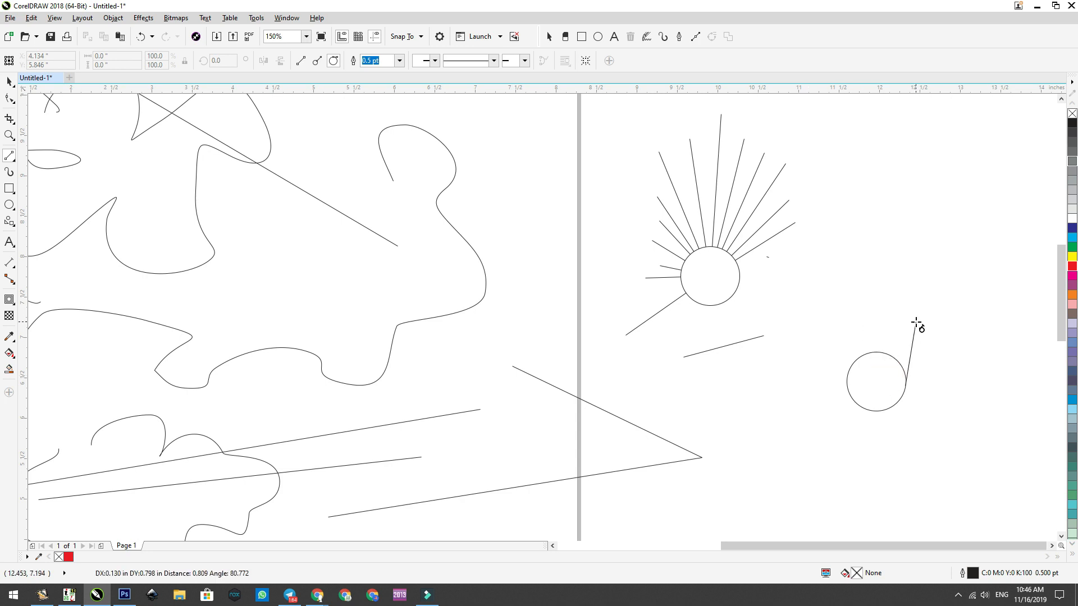
left_click_drag(856, 297, 887, 297)
left_click_drag(883, 375, 941, 294)
mouse_move(875, 365)
left_mouse_down()
mouse_move(953, 321)
mouse_move(961, 342)
left_mouse_up()
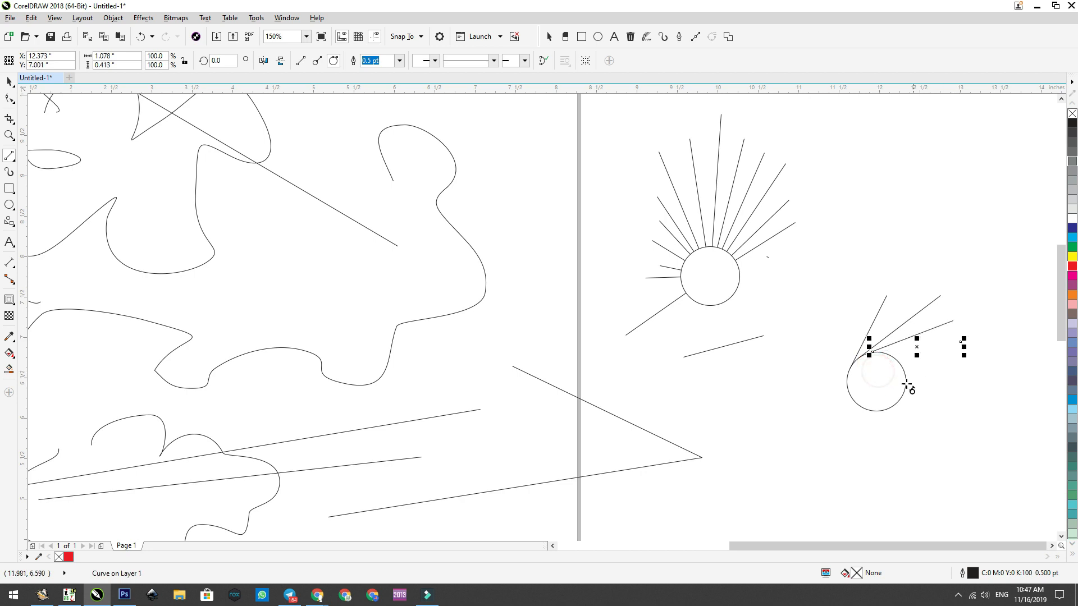
mouse_move(880, 366)
left_mouse_down()
mouse_move(977, 371)
mouse_move(989, 385)
mouse_move(974, 421)
mouse_move(958, 365)
mouse_move(962, 403)
mouse_move(941, 421)
left_mouse_up()
mouse_move(891, 374)
left_mouse_down()
mouse_move(931, 439)
mouse_move(915, 450)
left_mouse_up()
left_click_drag(887, 379, 836, 440)
mouse_move(886, 384)
left_mouse_down()
mouse_move(828, 423)
mouse_move(796, 365)
mouse_move(824, 326)
left_mouse_up()
left_click_drag(865, 386, 853, 293)
Step: Examine up close how the tangential lines meet the edge of the copied circle
left_click(9, 81)
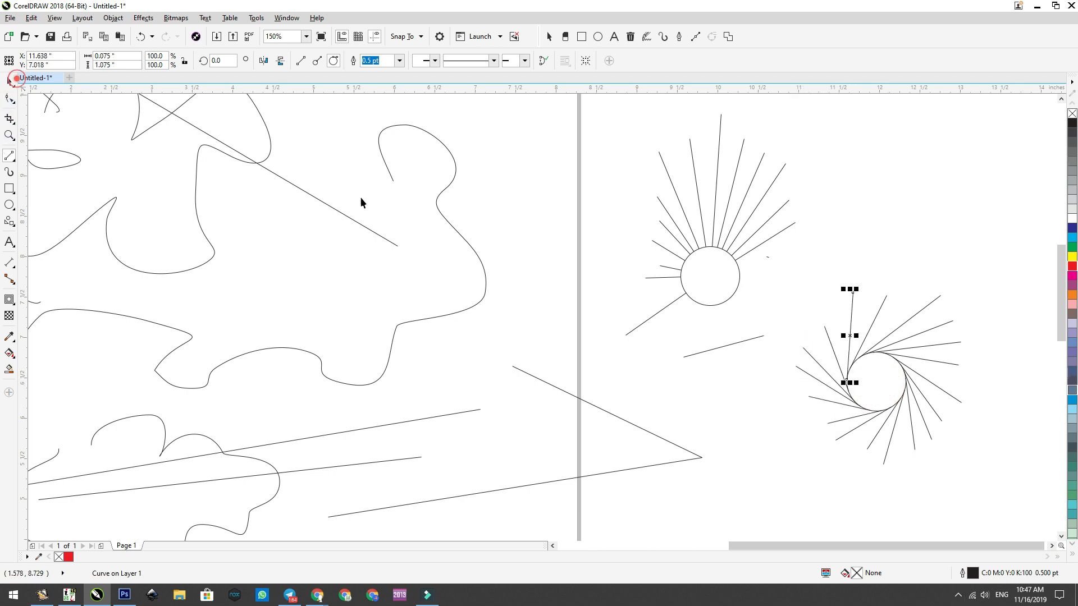
scroll(688, 376, "up", 2)
scroll(683, 448, "down", 2)
scroll(684, 447, "up", 1)
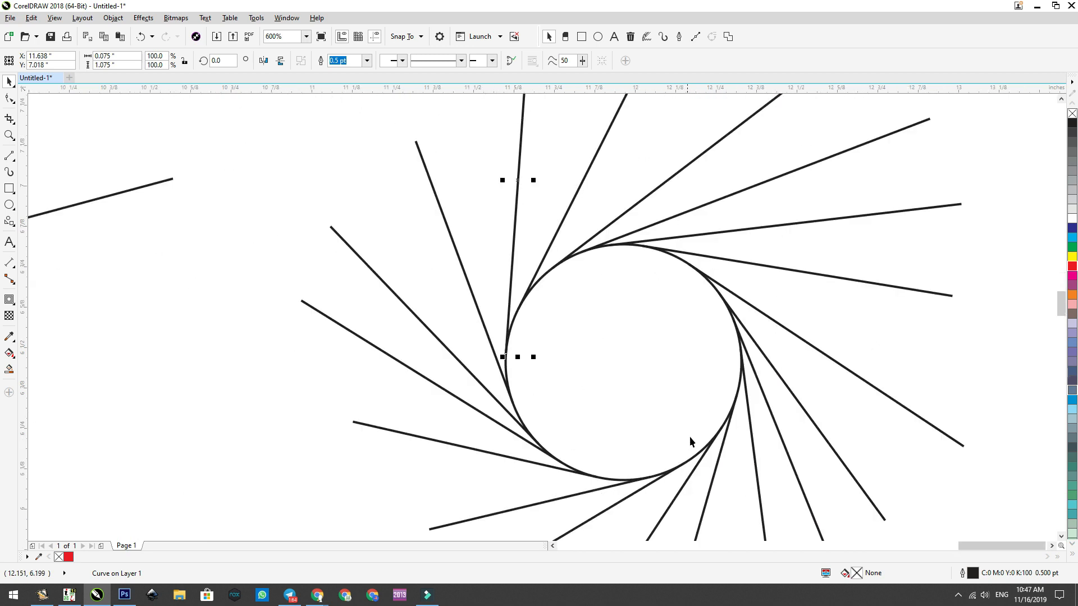
scroll(734, 414, "down", 1)
scroll(711, 415, "up", 1)
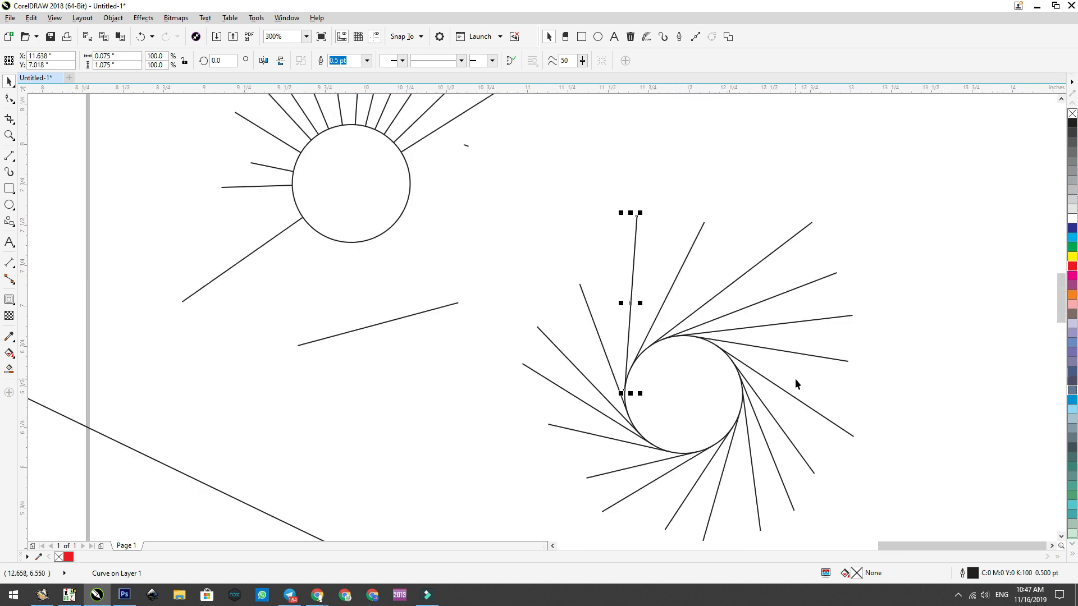
scroll(899, 377, "down", 2)
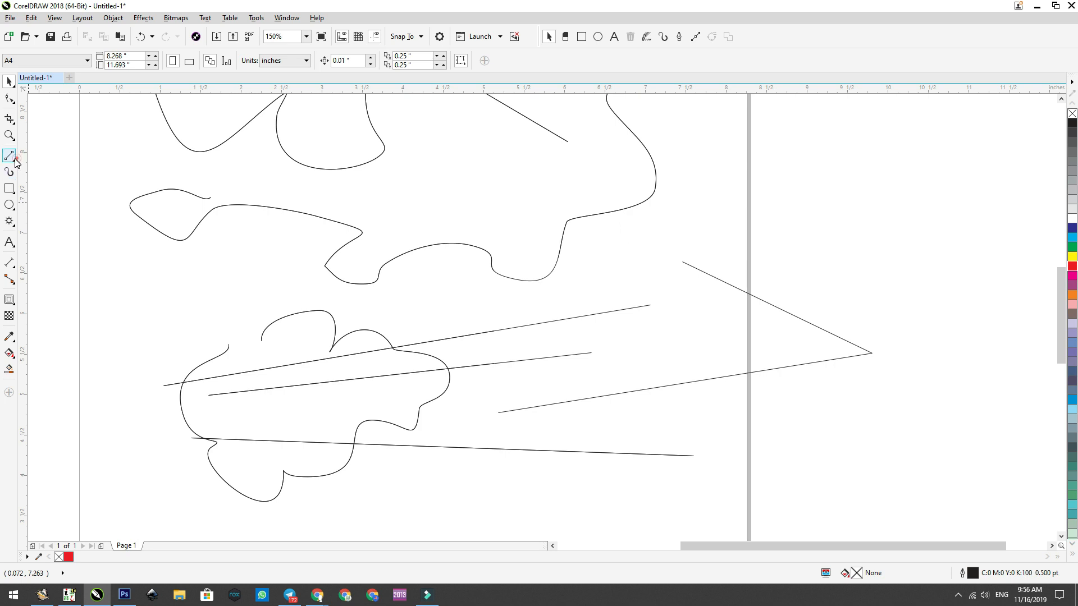
Step: Draw a straight Bézier segment about 1.1 in long, rising to the right, in the empty area below the cloud-shaped curve
left_click(14, 159)
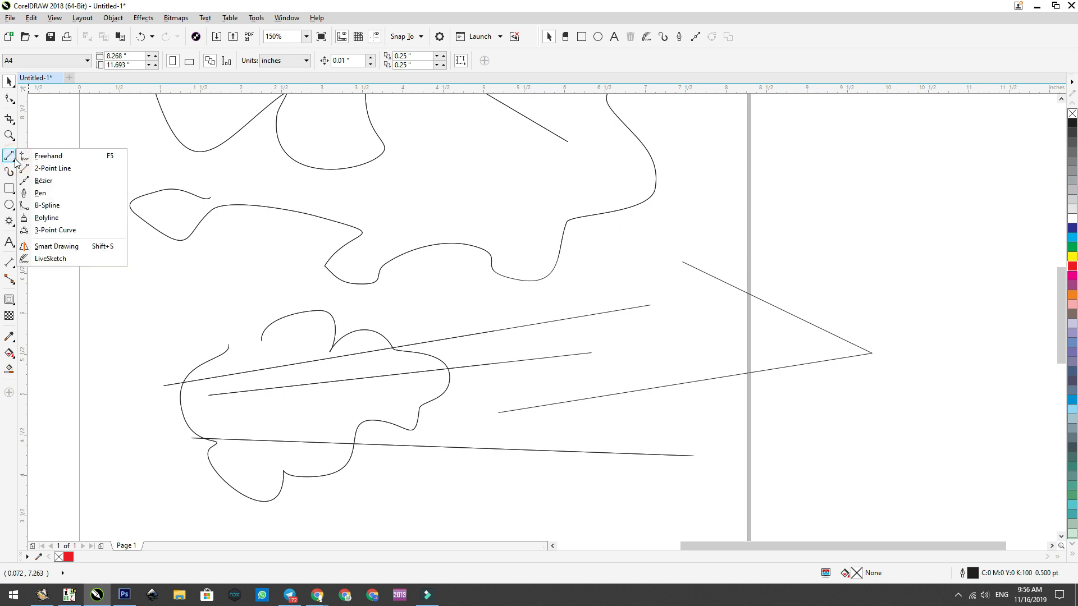
left_click(54, 185)
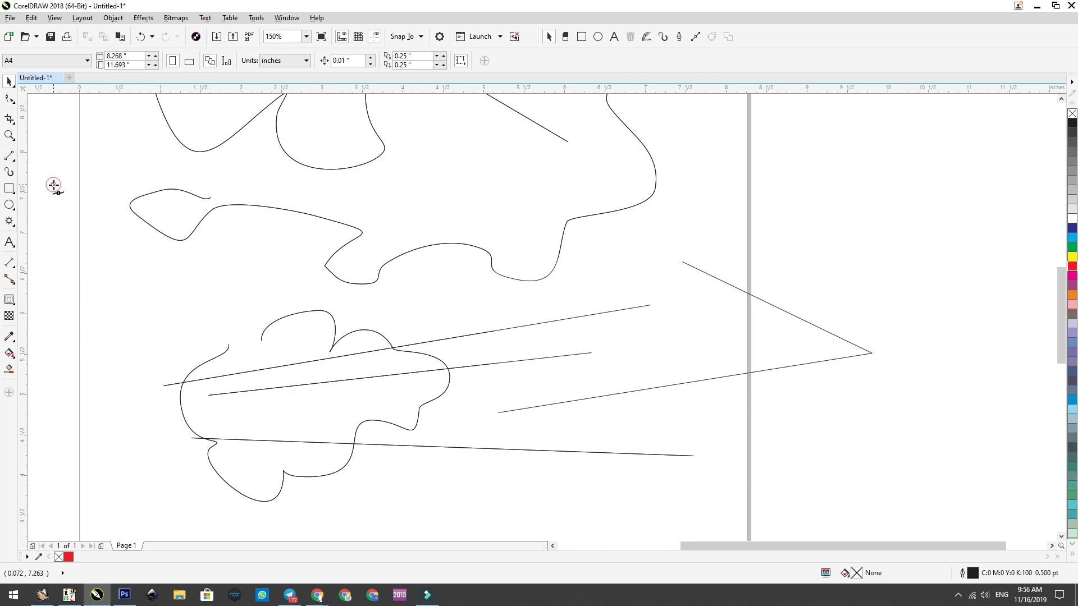
left_click(9, 136)
left_click_drag(214, 325, 556, 512)
left_click(7, 159)
left_click(22, 156)
left_click(286, 367)
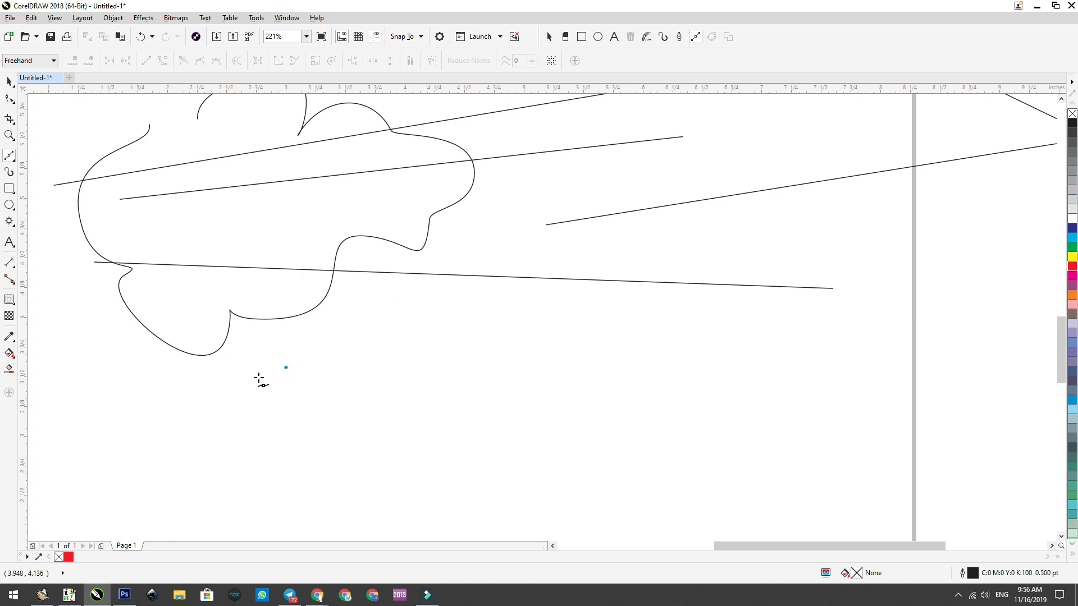
left_click(393, 297)
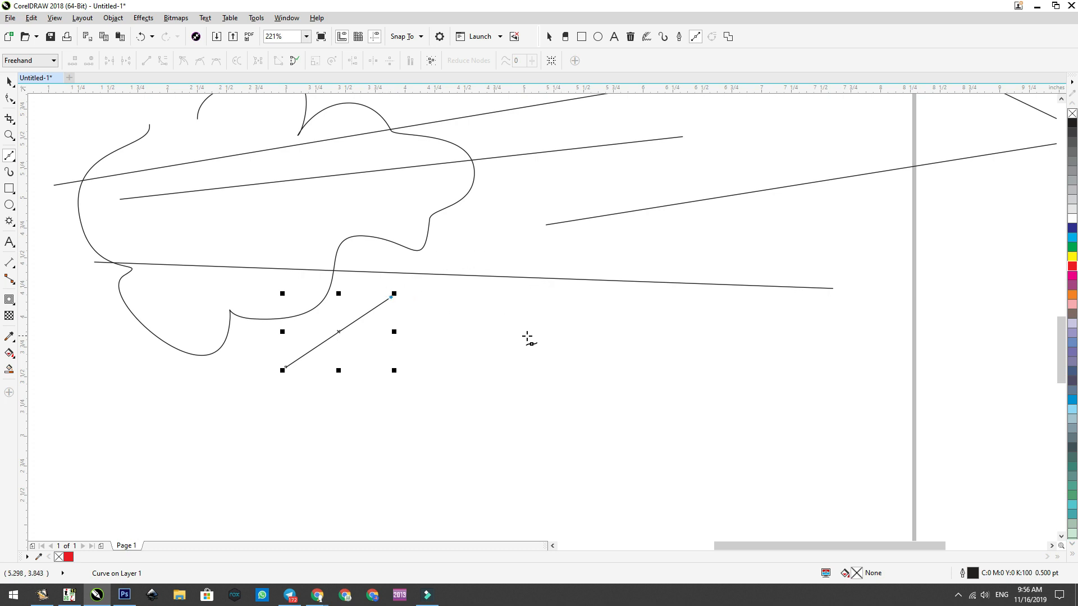
Step: Continue the Bézier path to the right with two curved segments, one dipping below and one arching above, joined by a smooth node
left_click(531, 298)
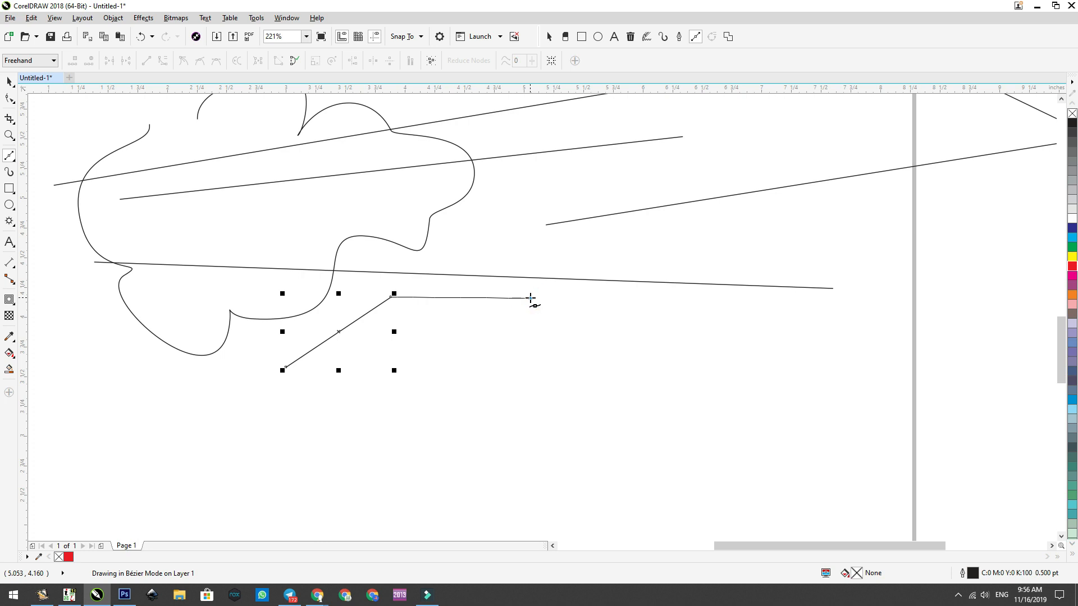
left_click_drag(530, 298, 604, 204)
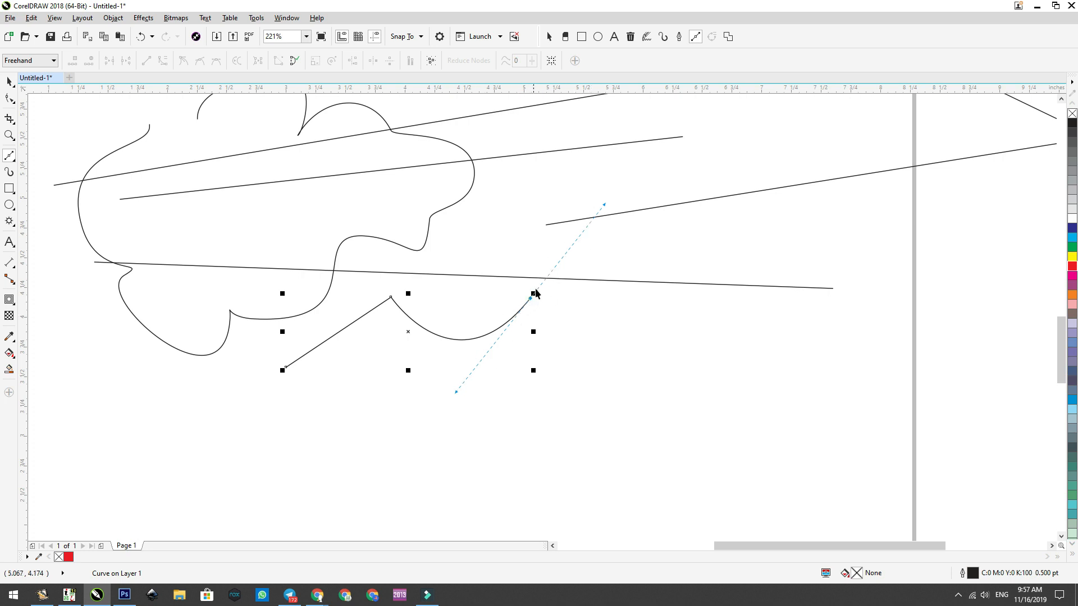
left_click(696, 315)
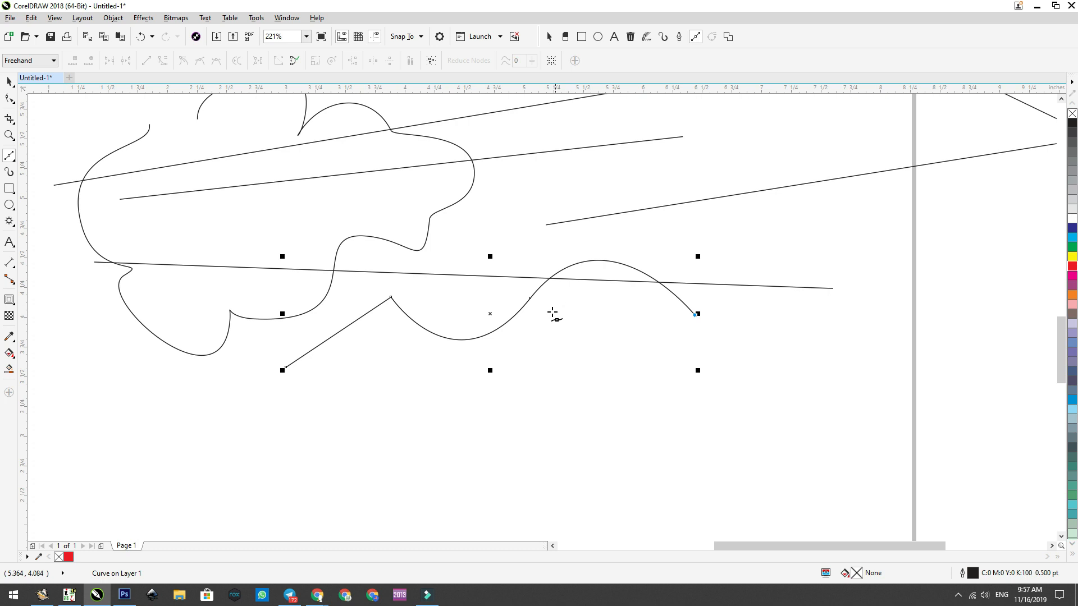
Step: Inspect the control handles of the node joining the two curved Bézier segments, and reactivate the Bézier tool
left_click(10, 99)
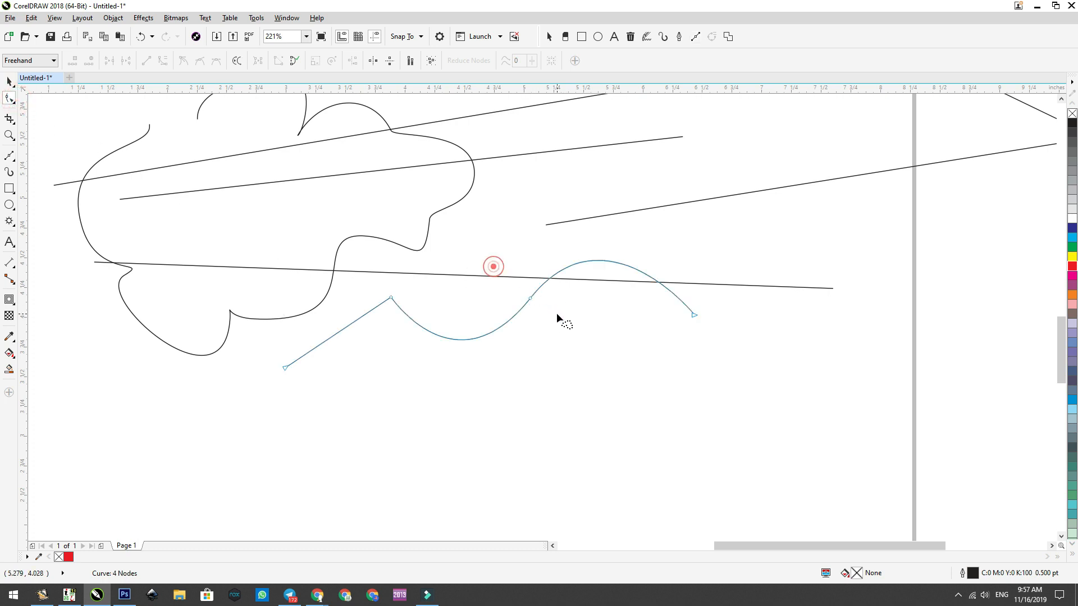
left_click(530, 298)
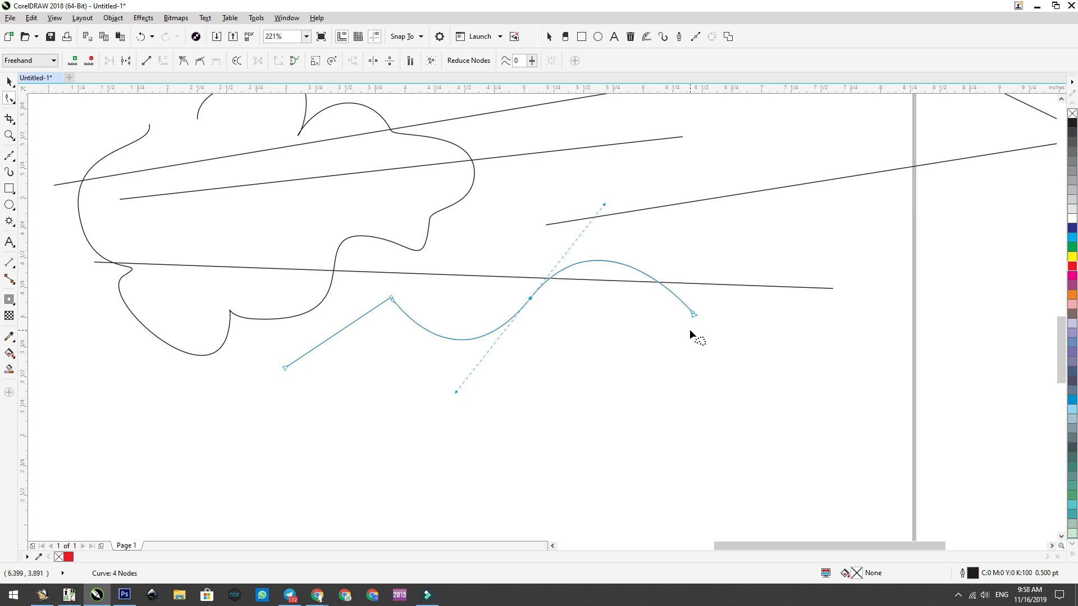
left_click(12, 159)
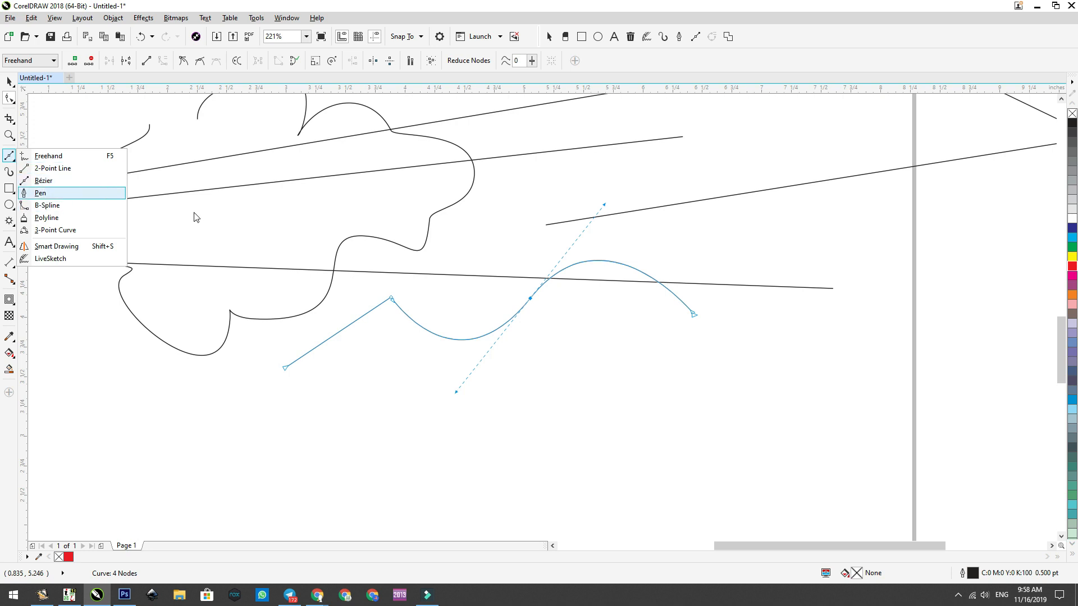
left_click(11, 159)
left_click(39, 182)
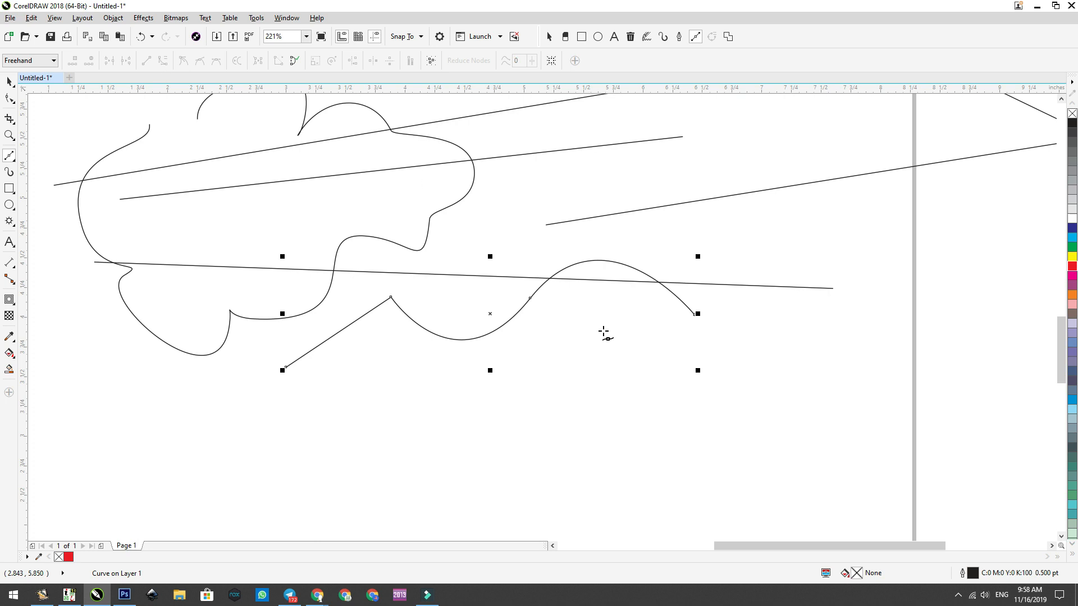
Step: Draw a closed Pen shape about 1.63 by 0.72 in below the Bézier path, with a curved upper side and straight lower side, and display its nodes
left_click(15, 158)
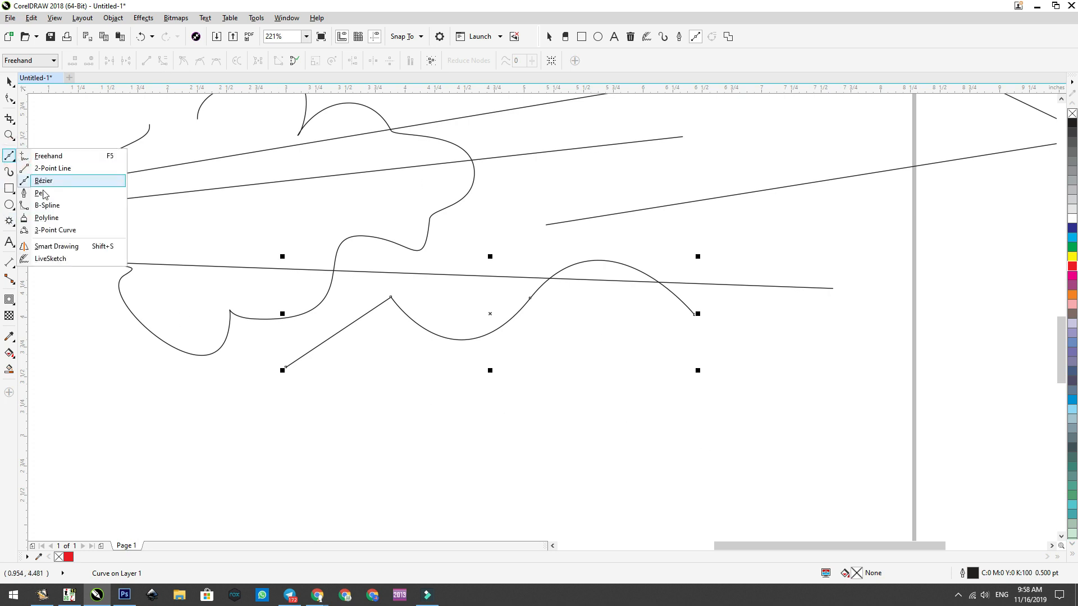
left_click(41, 191)
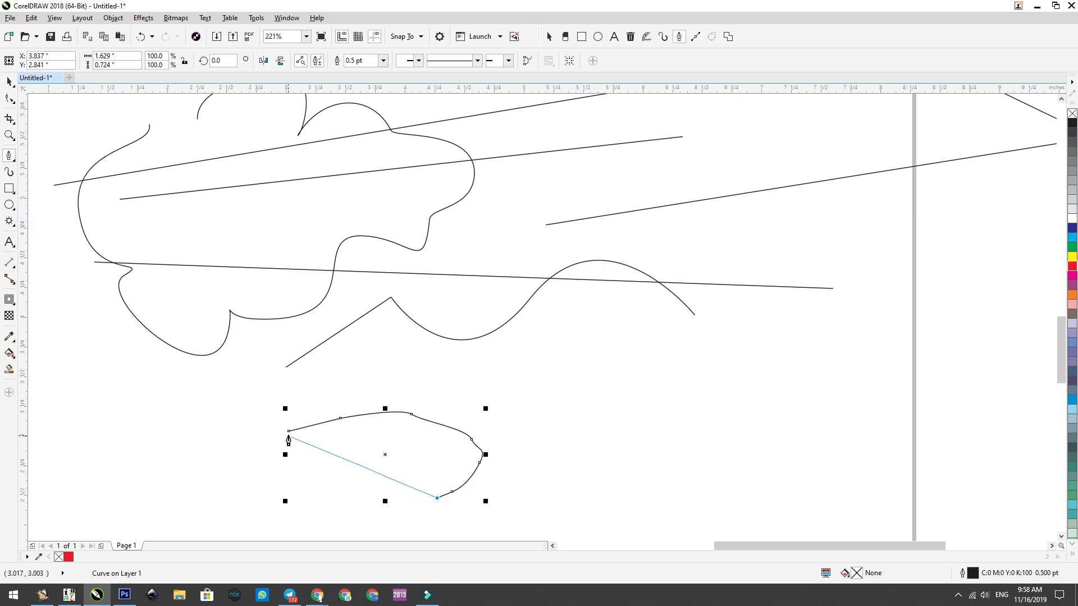
left_click(289, 431)
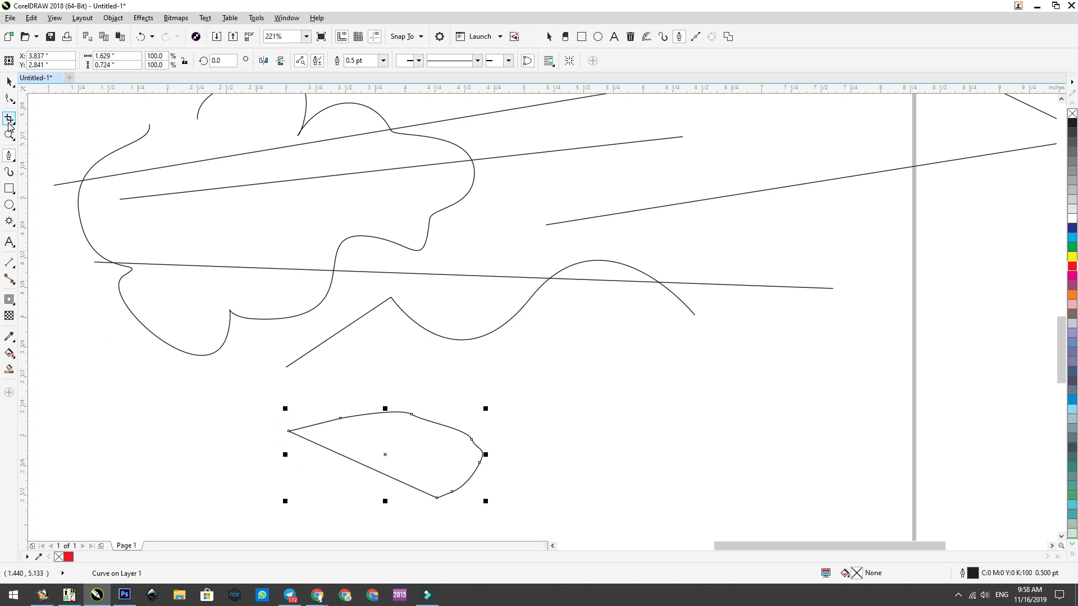
left_click(9, 102)
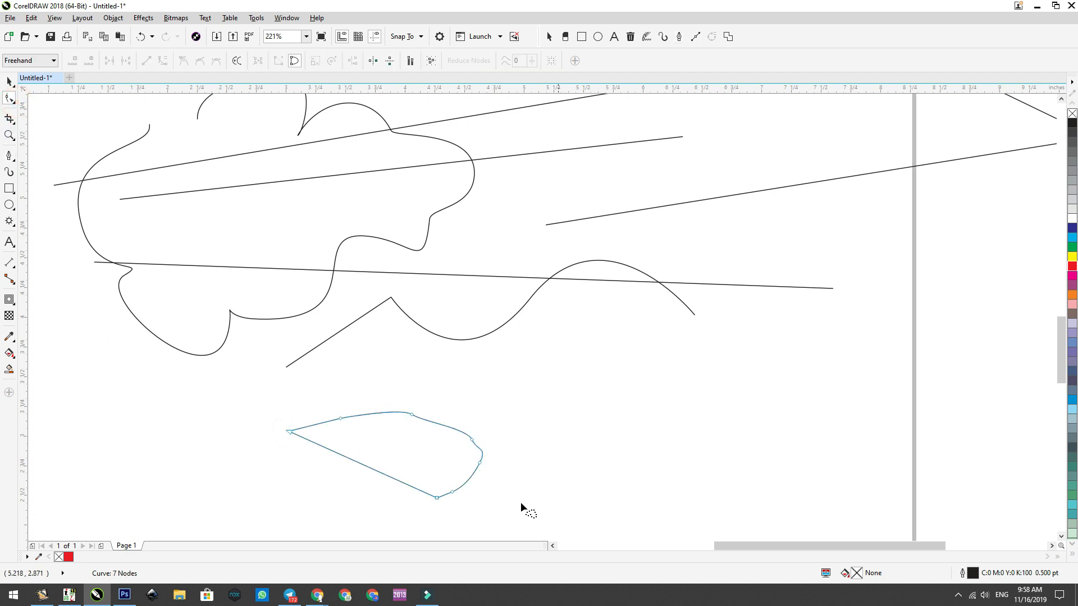
Step: Draw a closed four-sided Bézier shape with straight sides, about 1.4 by 0.8 in, to the right of the Pen shape
left_click(11, 159)
left_click(43, 178)
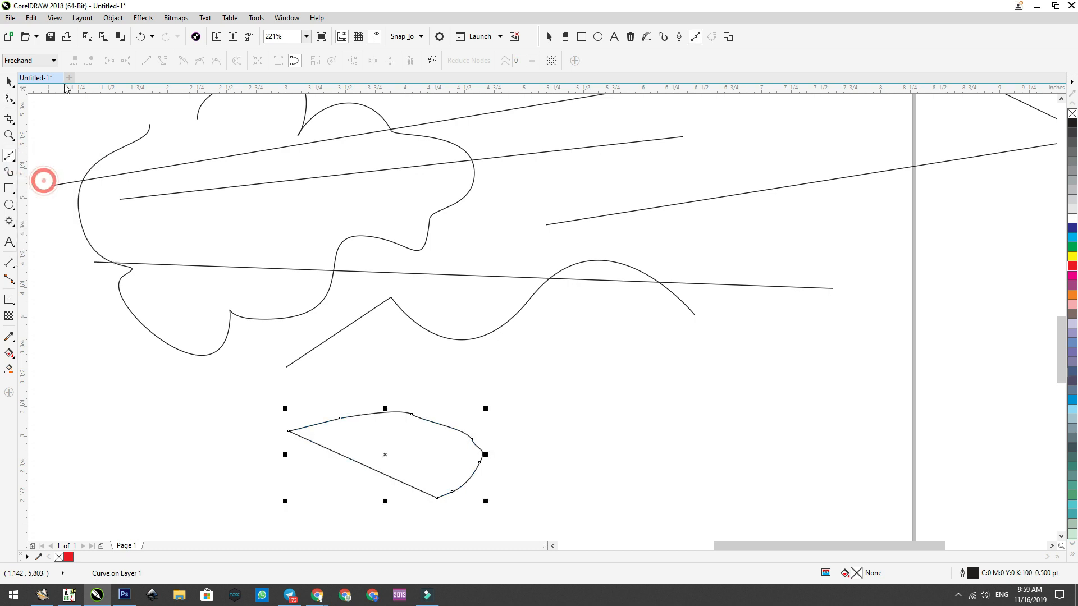
left_click(492, 372)
left_click(624, 353)
left_click(653, 400)
left_click(636, 448)
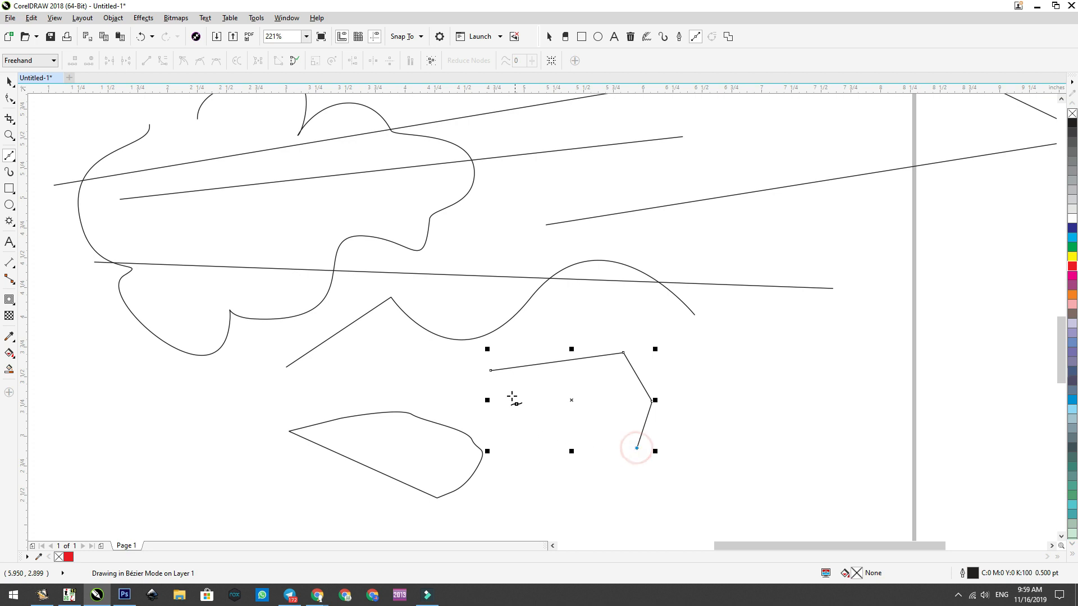
left_click(492, 370)
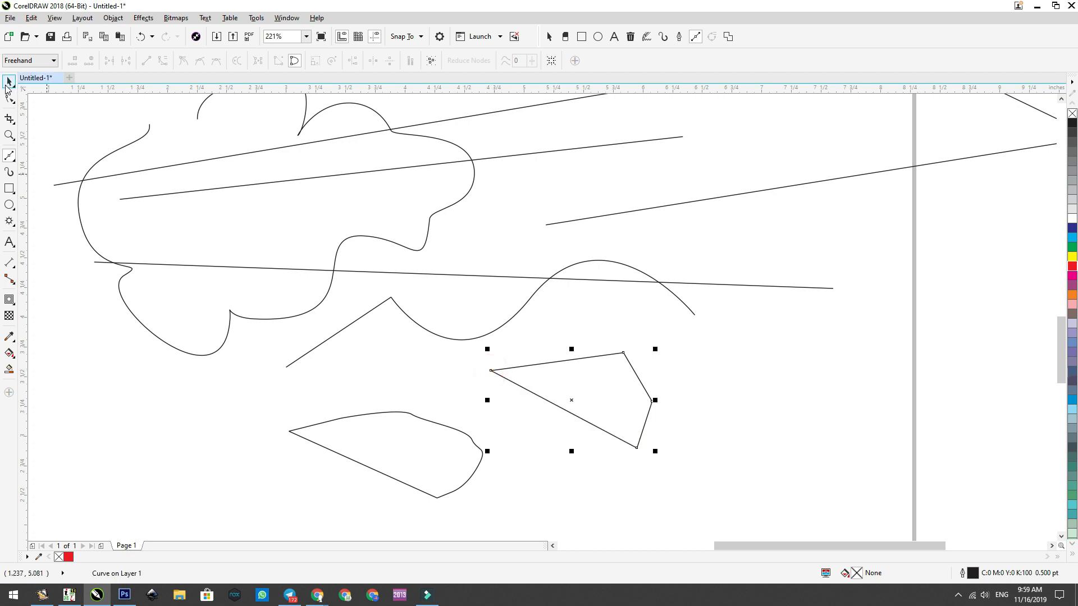
Step: Move the Pen shape to about X 4.24, Y 3.36 in and shift the four-sided shape slightly up and right, so they sit side by side
left_click(8, 83)
left_click(422, 470)
left_click_drag(424, 450, 305, 406)
left_click_drag(614, 399, 671, 391)
left_click_drag(366, 405, 517, 402)
left_click(594, 415)
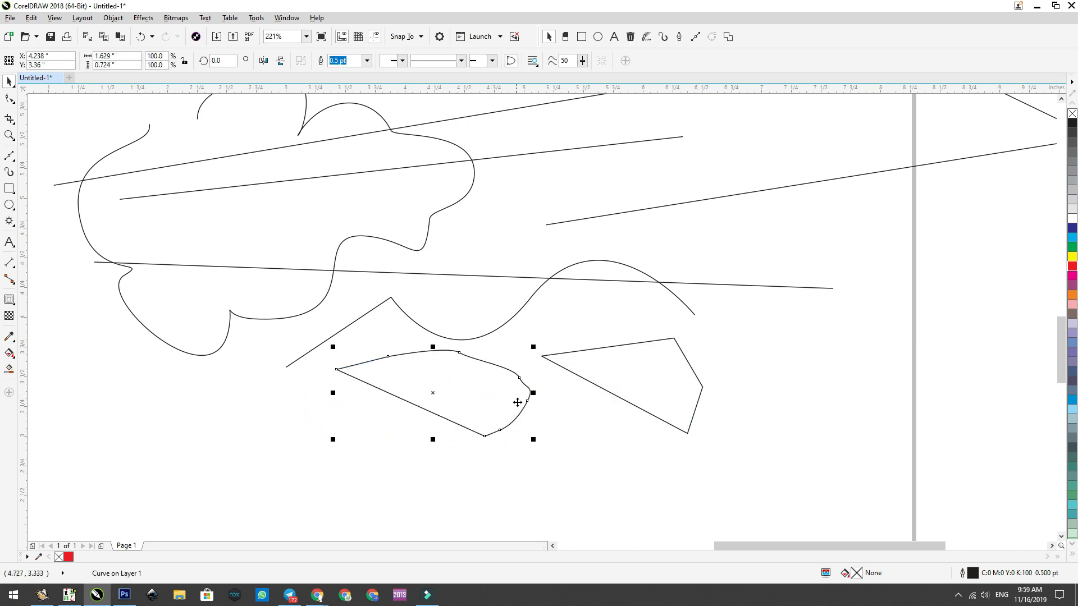
Step: Draw an open Bézier path below the existing shapes, with one straight segment followed by two curved segments forming a smooth wave
left_click(1062, 536)
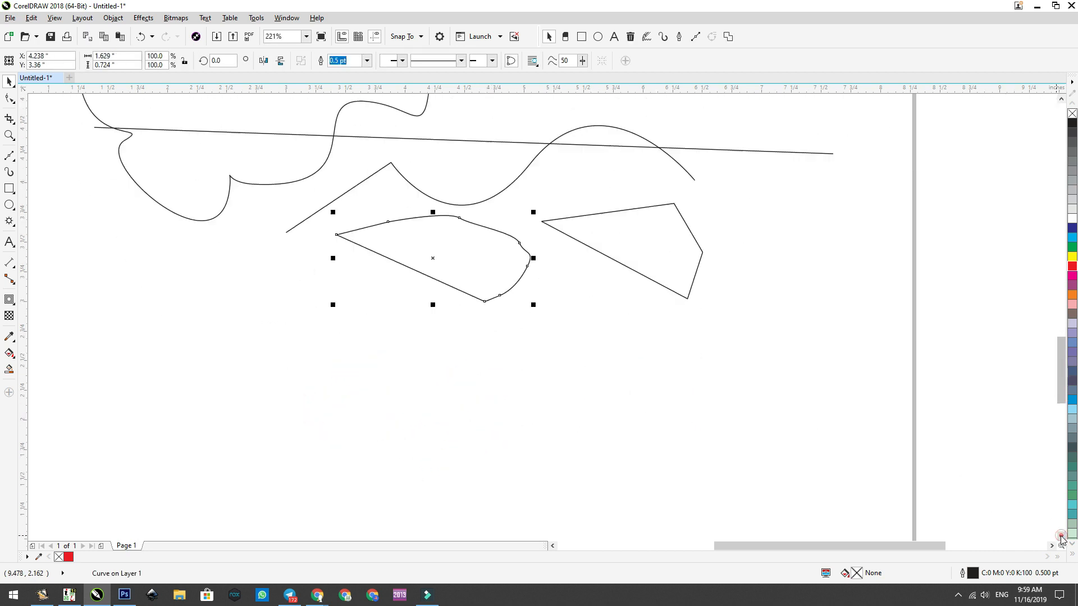
left_click(12, 158)
left_click(42, 178)
left_click(116, 354)
left_click(230, 353)
left_click_drag(337, 334, 397, 366)
double_click(491, 342)
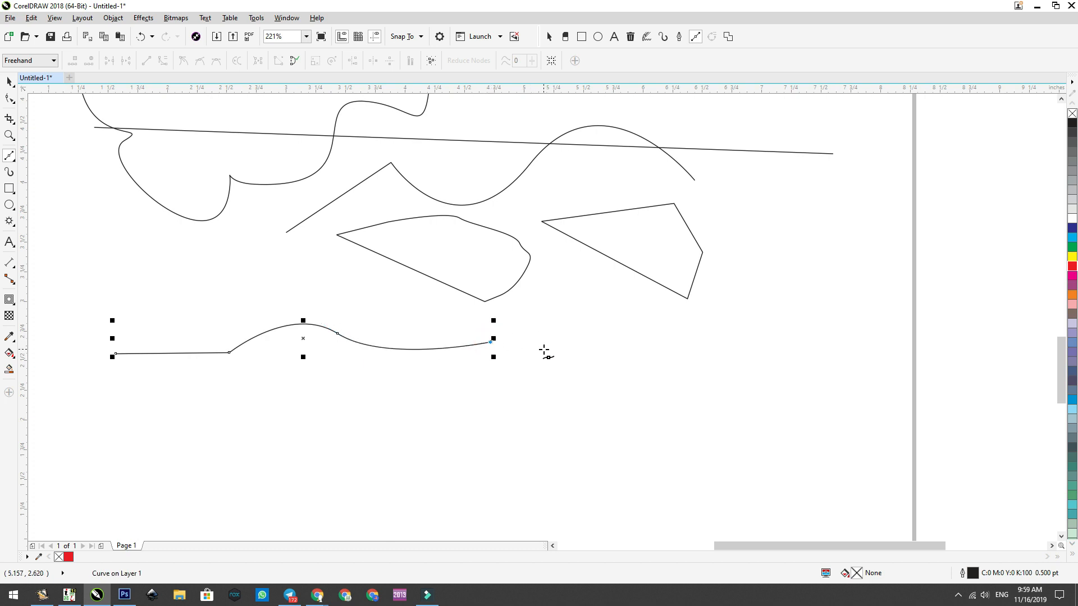
Step: Continue the Bézier path around and back beneath its upper side with mixed straight and curved segments, and close it at its starting node
left_click(559, 364)
left_click_drag(579, 389, 476, 369)
left_click(305, 403)
left_click_drag(221, 420, 221, 497)
left_click_drag(168, 428, 133, 428)
double_click(130, 413)
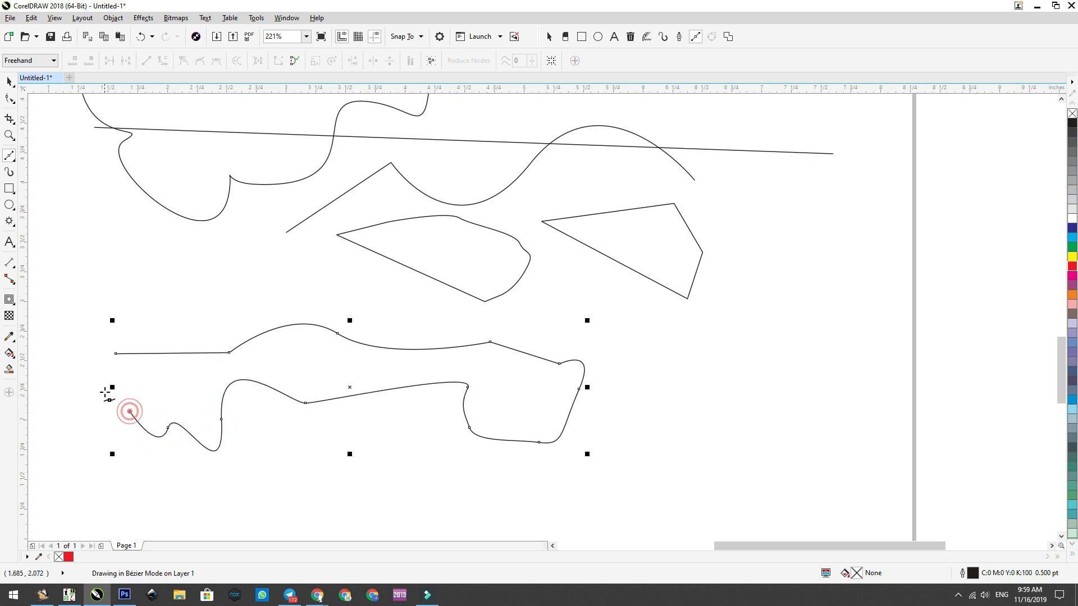
left_click(115, 354)
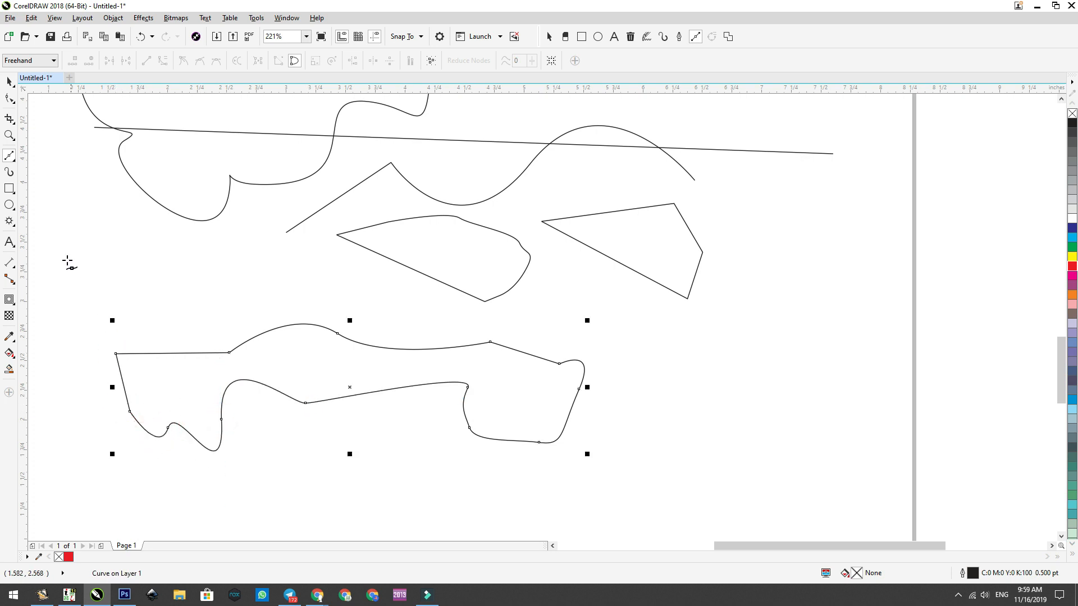
Step: Start a Pen path below the closed Bézier shape, with a straight segment, two deep curves and a short angled segment at the far end
left_click(13, 158)
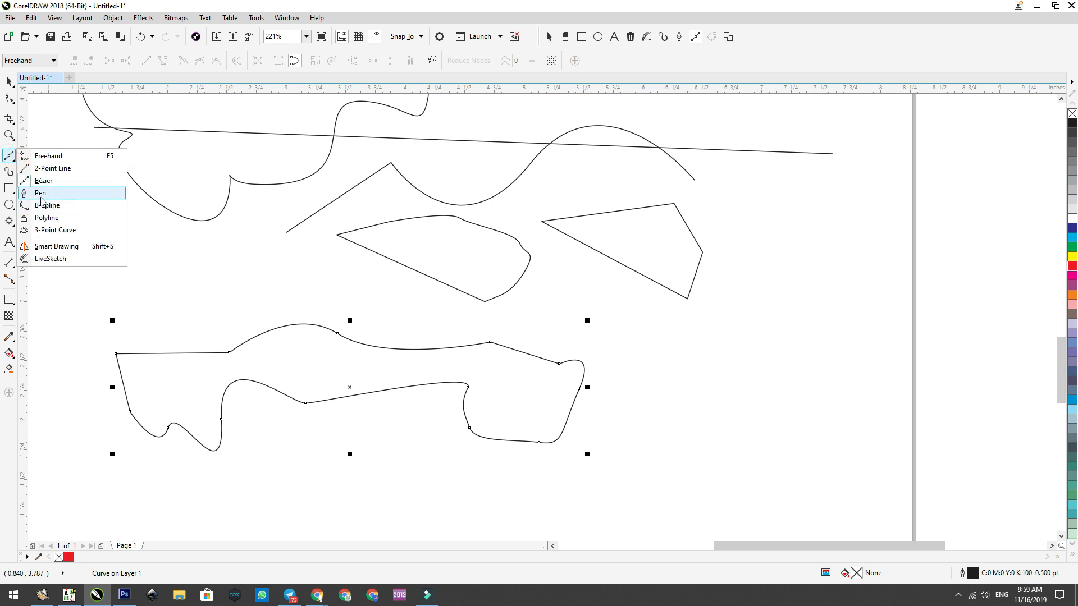
left_click(41, 193)
left_click(230, 479)
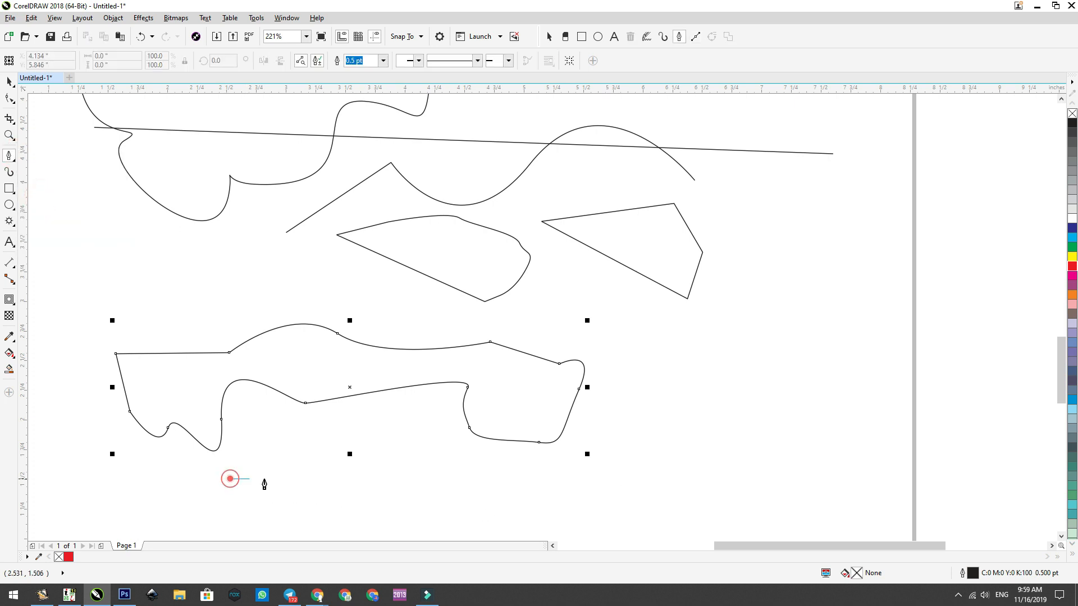
left_click(383, 478)
left_click_drag(495, 485, 679, 512)
left_click(748, 475)
left_click(776, 515)
Step: Return the Pen path along its underside with straight and wavy segments and close it at the start, making it about 5.37 by 0.88 in
left_click(570, 532)
left_click(361, 522)
left_click_drag(313, 500, 285, 526)
left_click_drag(273, 530, 265, 532)
left_click(255, 525)
left_click(243, 503)
left_click(195, 521)
left_click(149, 488)
left_click_drag(205, 474, 208, 475)
left_click(229, 480)
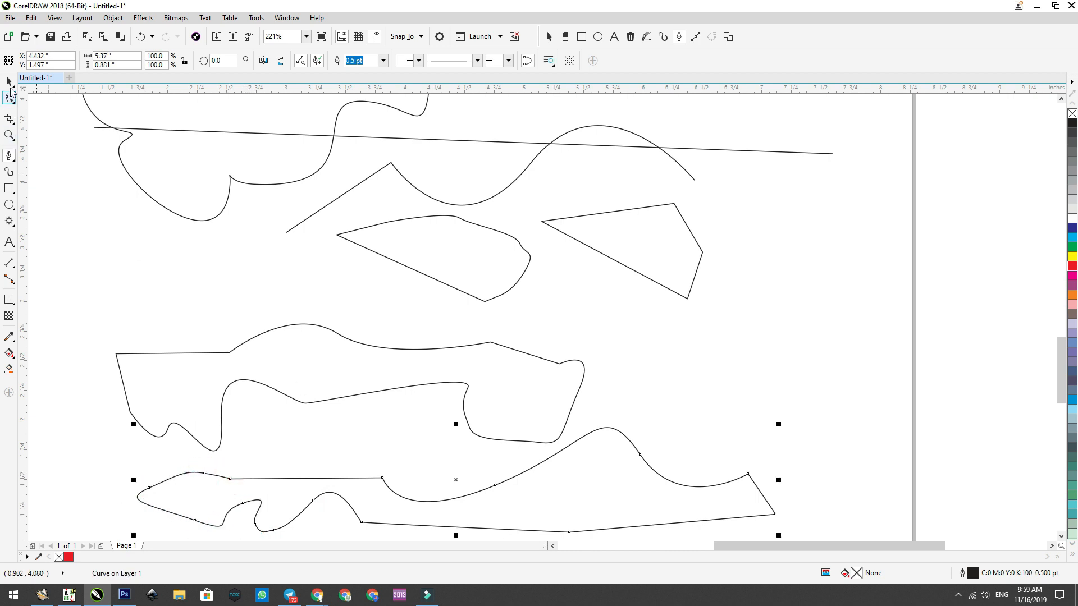
Step: Move the irregular Bézier shape up and left, and the long Pen shape to about X 4.64, Y 2.11 in, closely beneath it
left_click(13, 84)
left_click_drag(1061, 374, 1060, 385)
left_click(669, 345)
left_click_drag(185, 296, 196, 271)
mouse_move(642, 413)
left_mouse_down()
mouse_move(641, 398)
mouse_move(629, 399)
left_mouse_up()
left_click(686, 316)
left_click_drag(532, 330, 471, 324)
left_click_drag(538, 426, 593, 384)
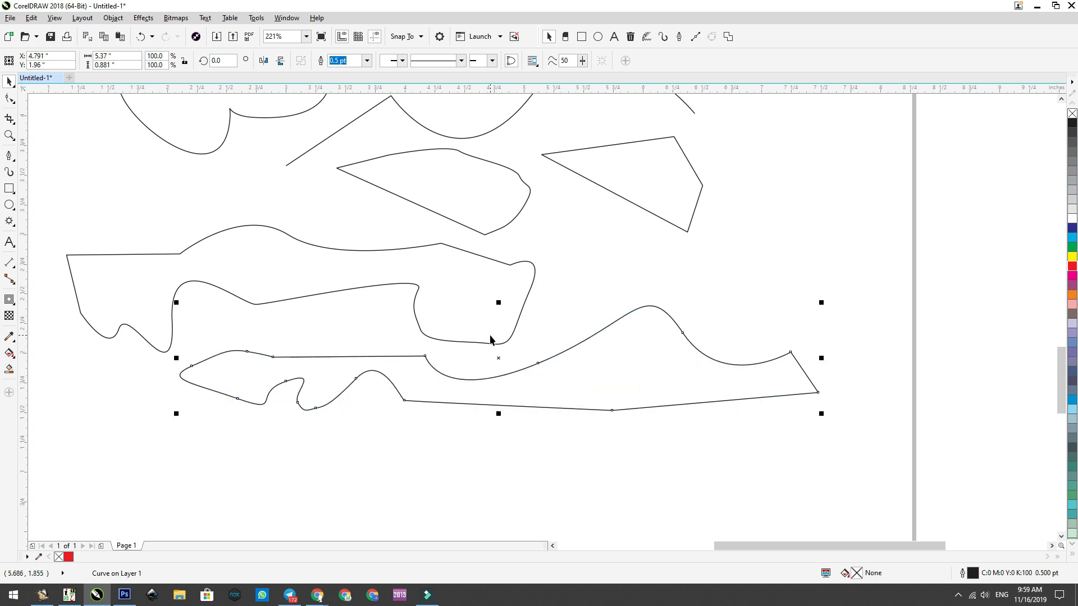
left_click_drag(462, 327, 457, 315)
left_click_drag(490, 405, 471, 387)
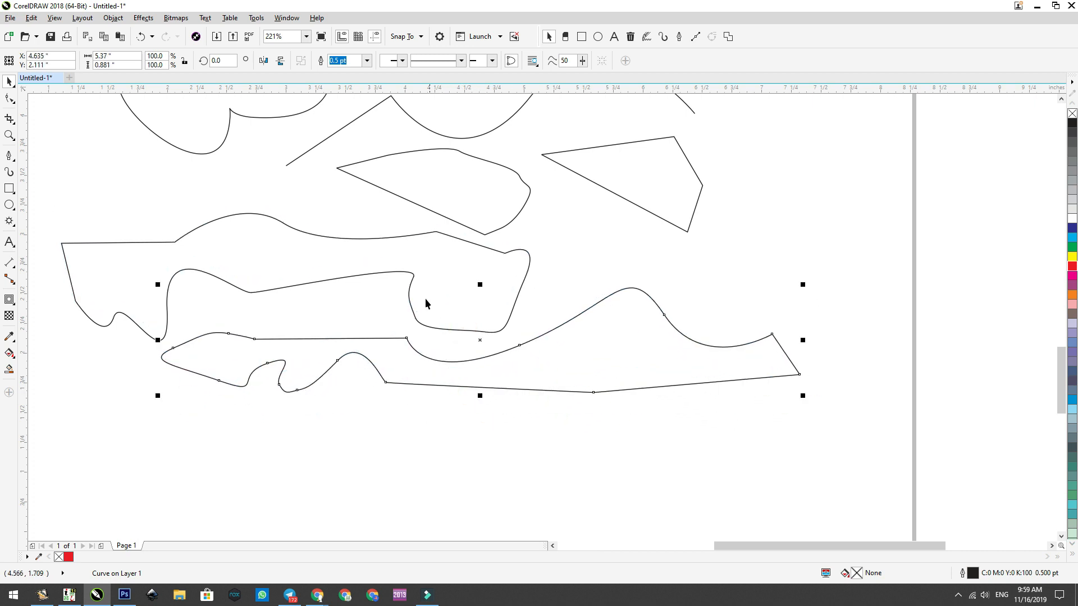
left_click(556, 457)
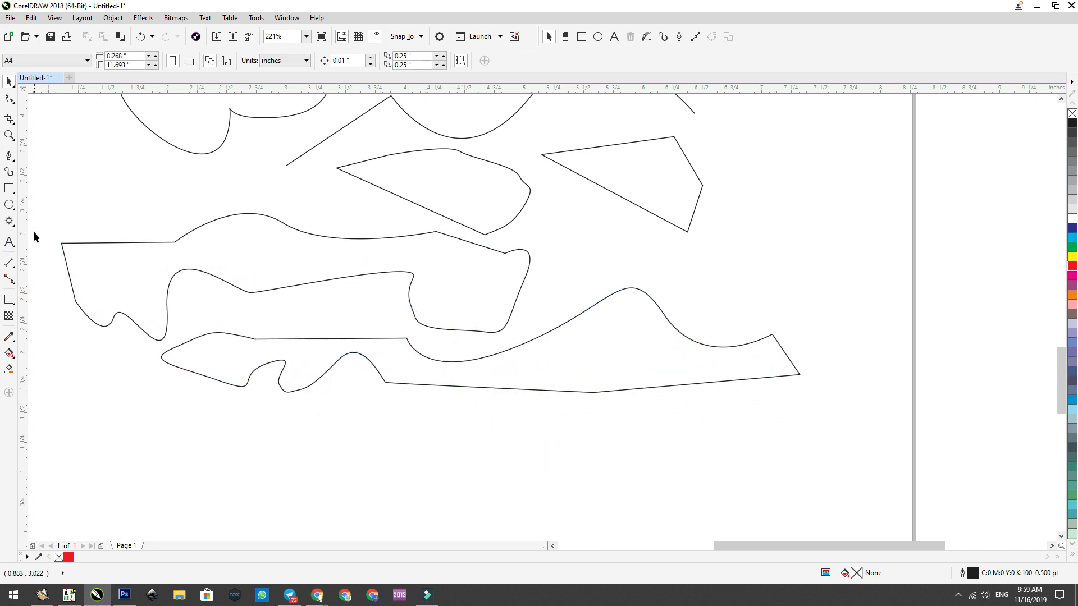
left_click_drag(259, 259, 261, 264)
left_click(89, 193)
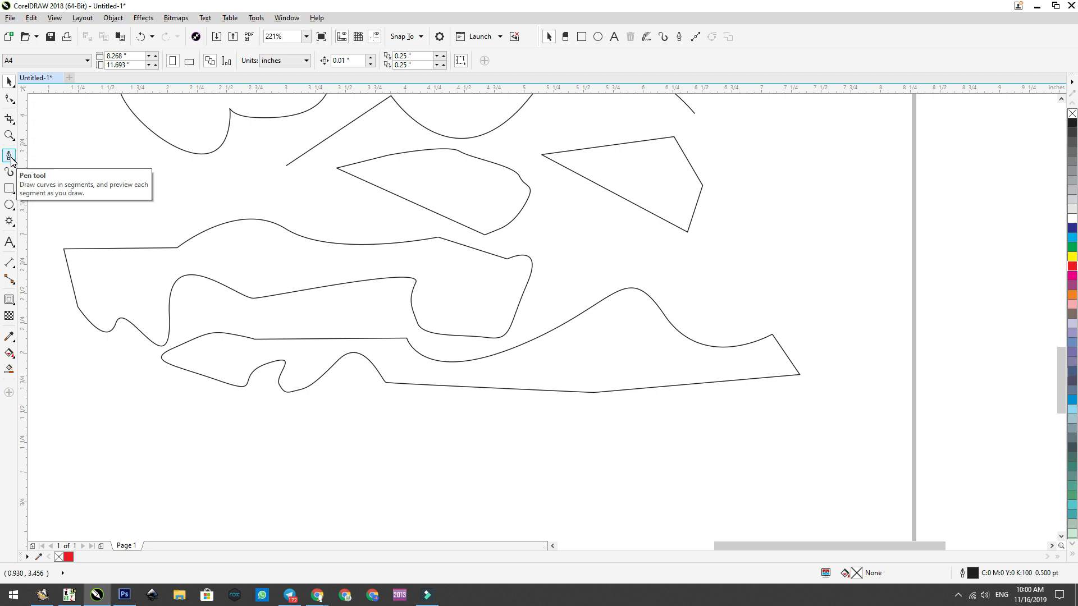
Step: Draw a single straight Bézier line, rising slightly, below the long Pen shape and end the path there
left_click(11, 161)
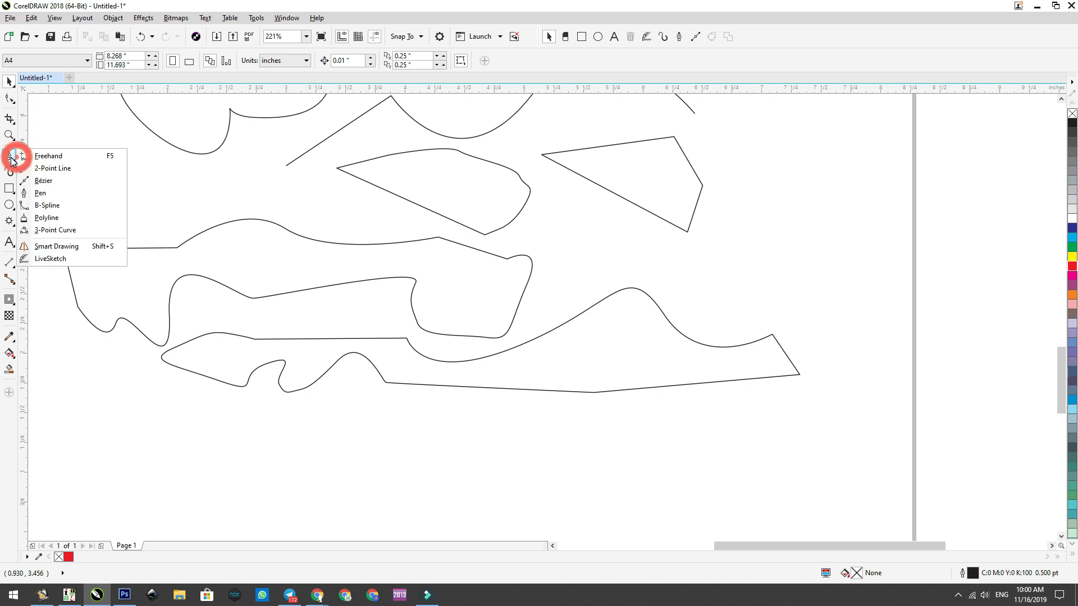
left_click(41, 194)
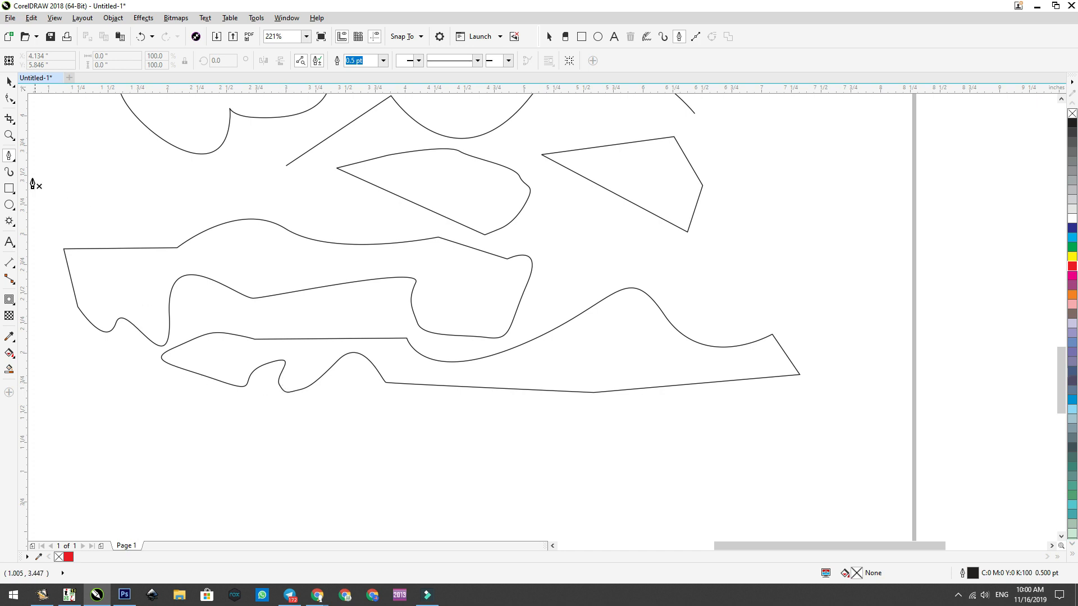
left_click(12, 161)
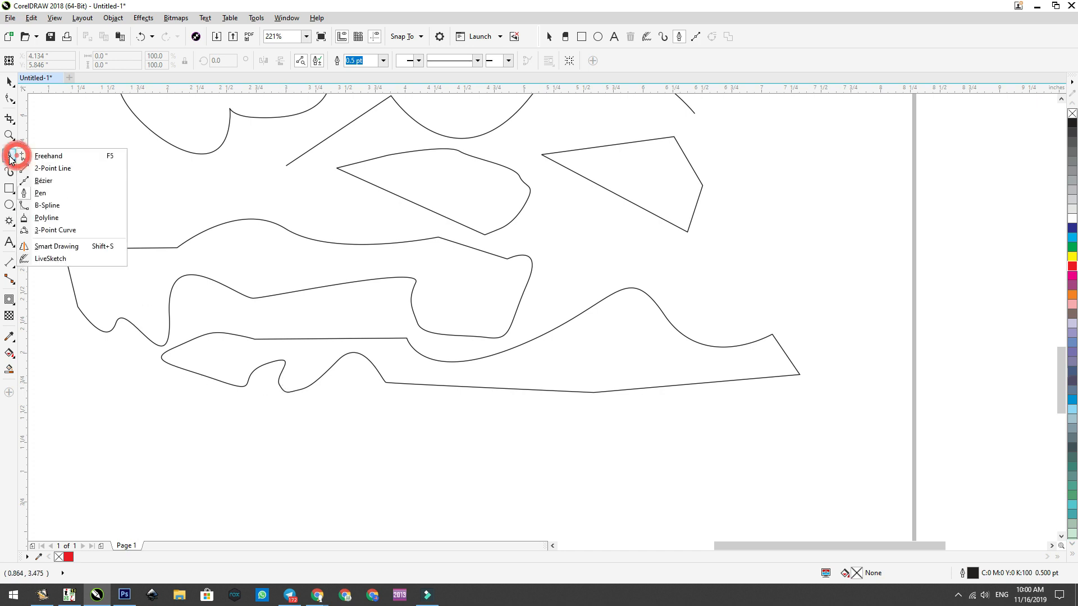
left_click(49, 183)
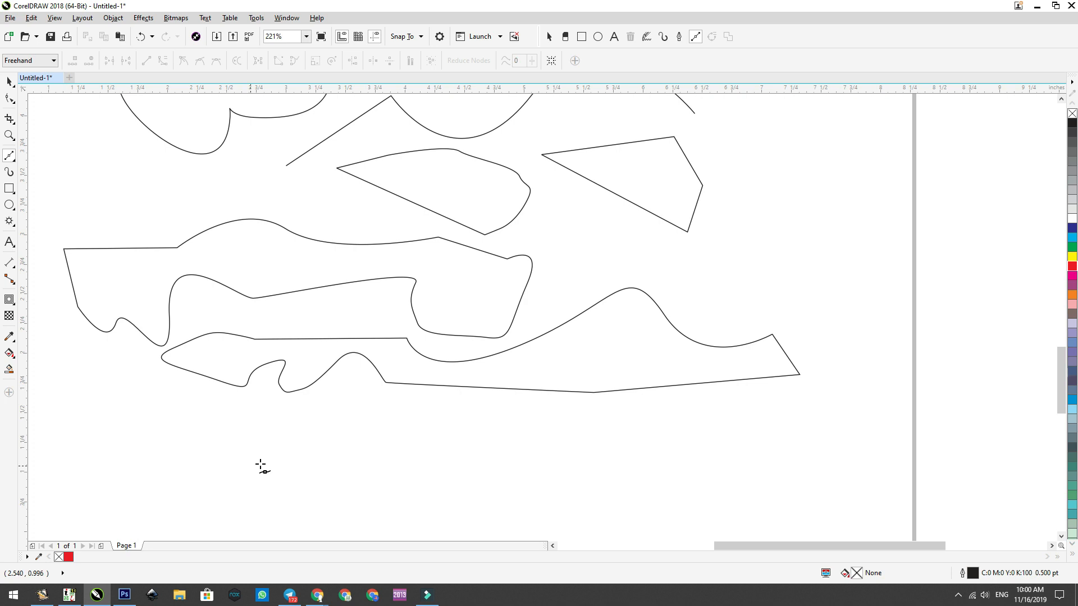
left_click(152, 446)
left_click(413, 430)
key("space")
Step: Draw a closed Pen shape about 4.64 by 0.7 in below the straight line, combining an S-curve, three sides of a box and a long straight base
left_click(10, 160)
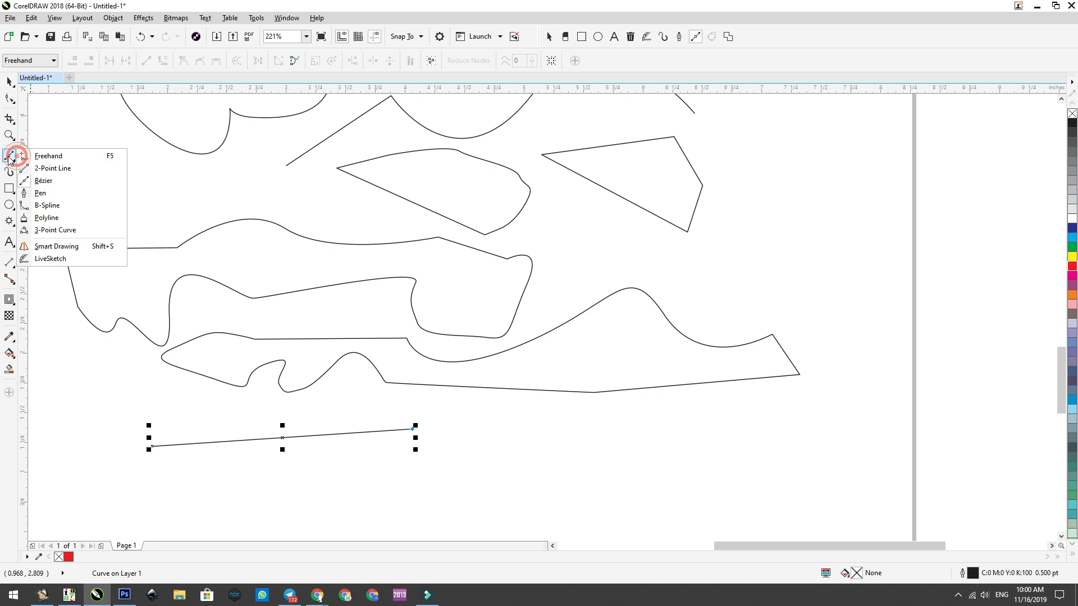
left_click(35, 191)
left_click(195, 501)
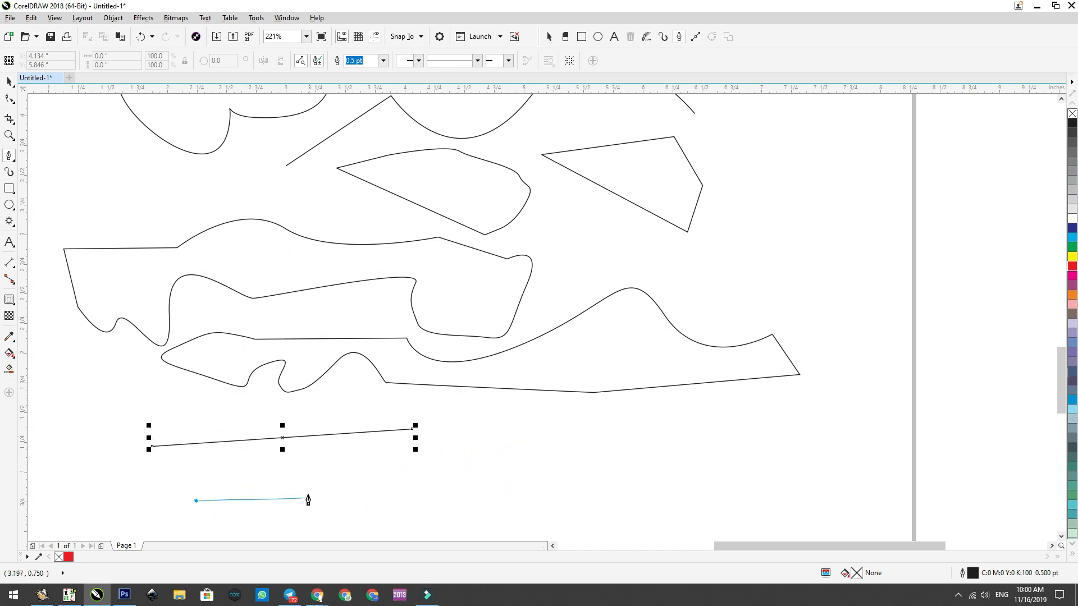
left_click_drag(393, 485, 494, 489)
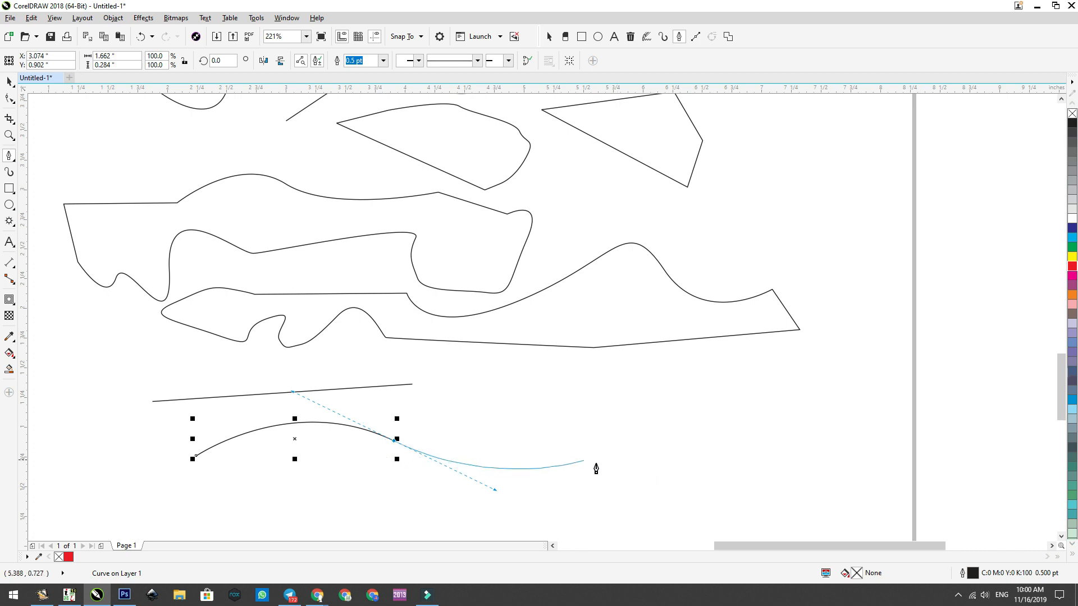
left_click(638, 461)
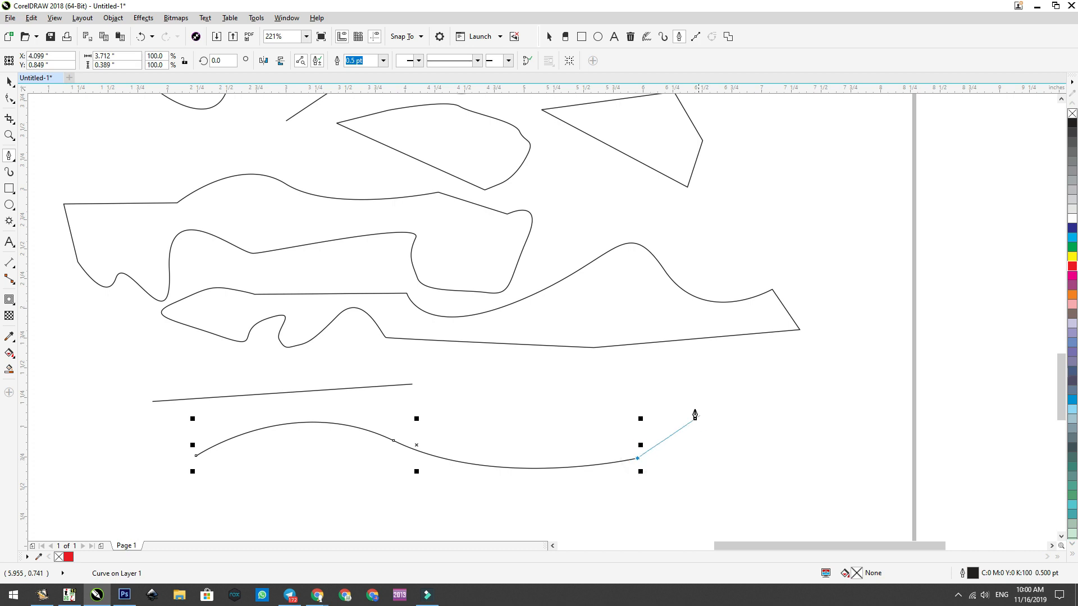
left_click(638, 384)
left_click(748, 386)
left_click(744, 465)
left_click(196, 456)
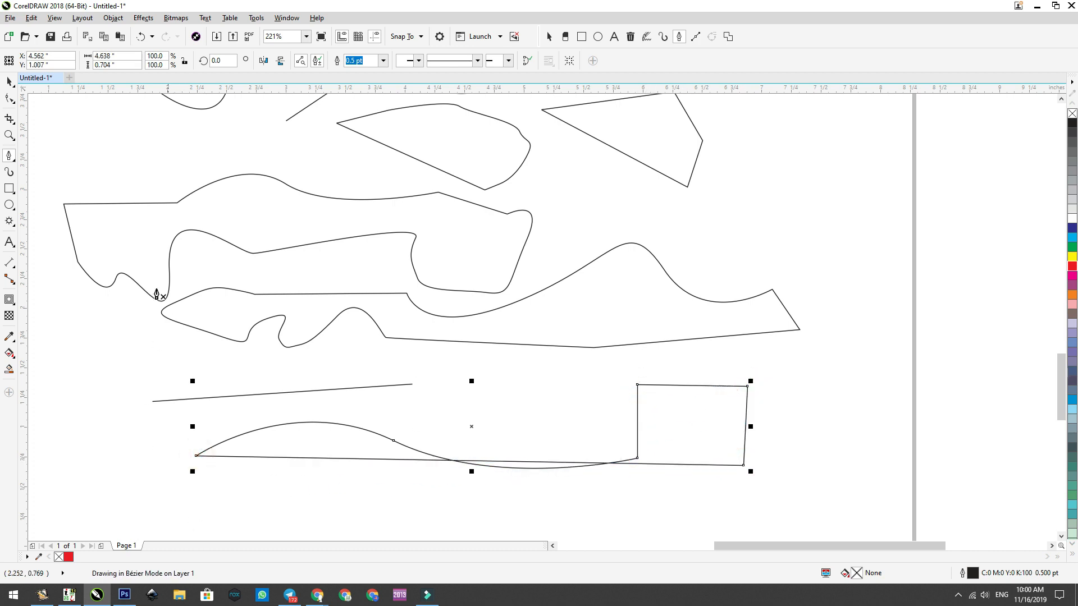
left_click(9, 81)
Step: Draw a B-Spline curve about 3.44 by 1.91 in from below the last Pen shape, running past the page edge into a round loop
left_click(10, 159)
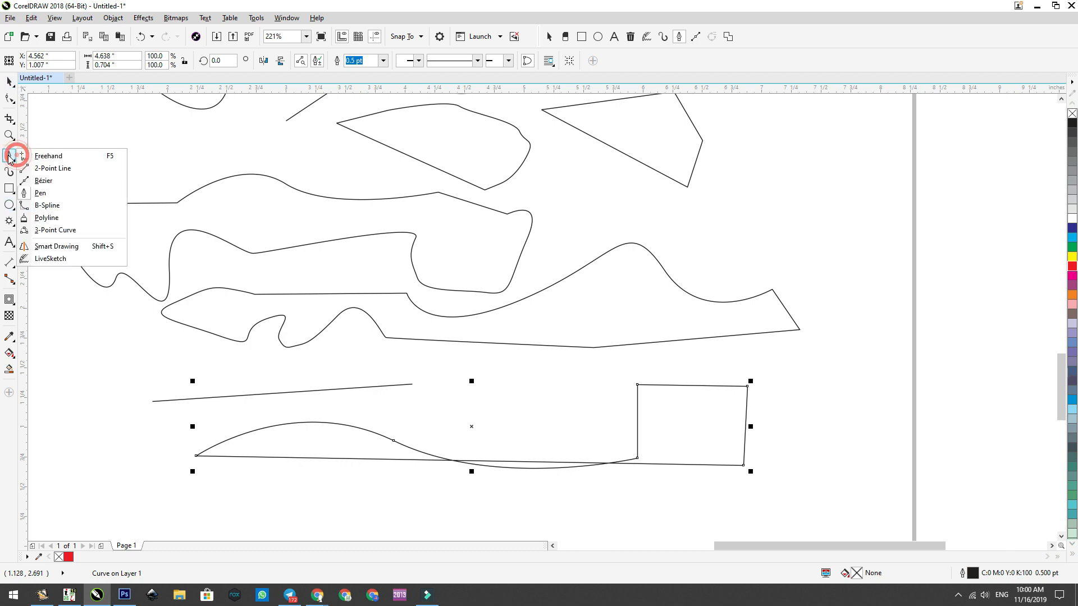
left_click(49, 206)
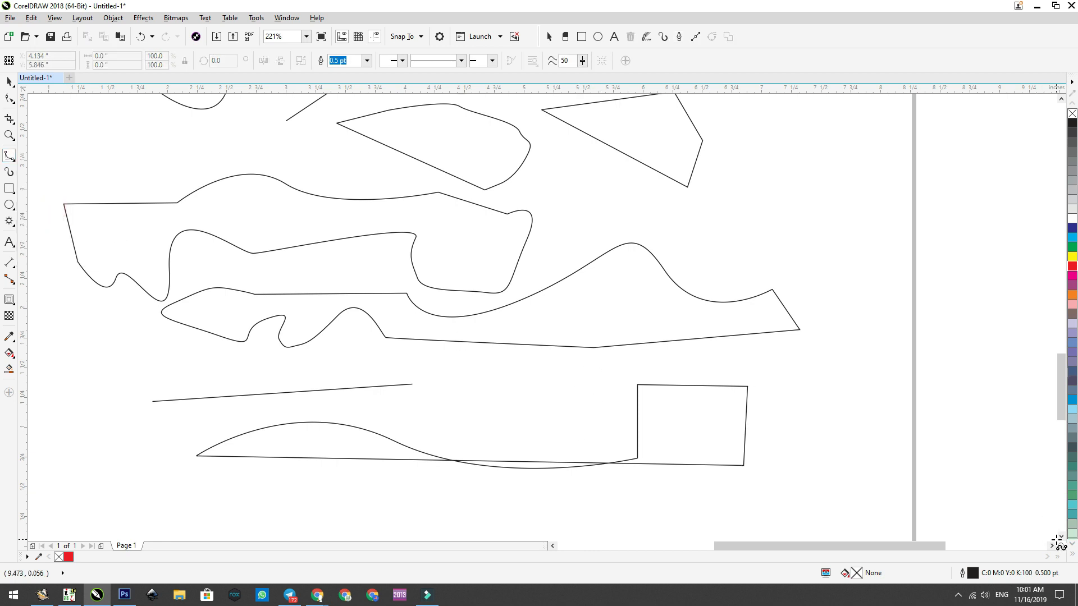
scroll(390, 403, "down", 5)
left_click(227, 374)
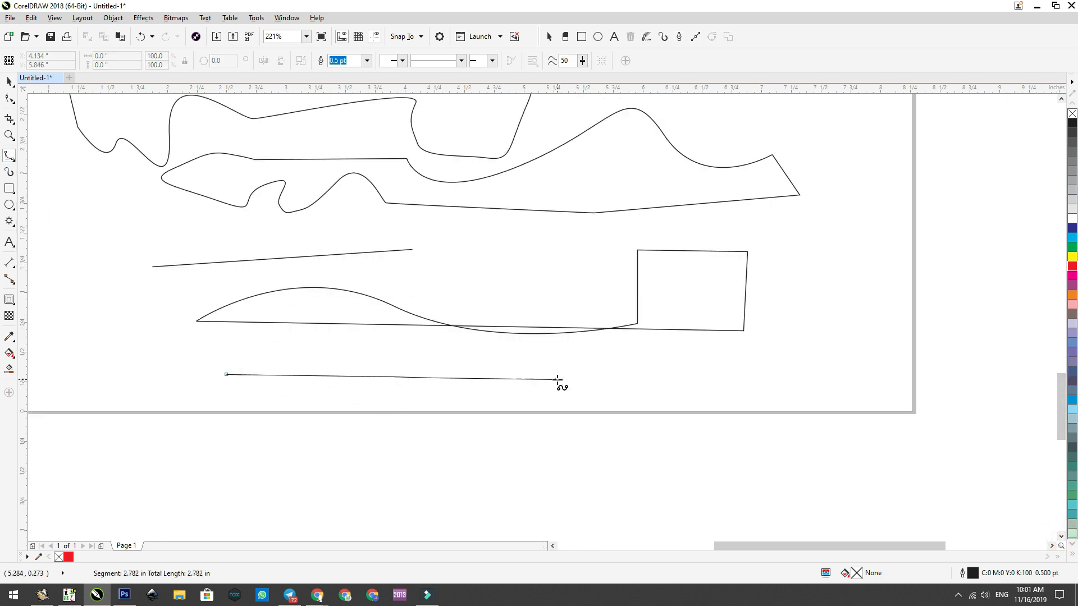
left_click(560, 379)
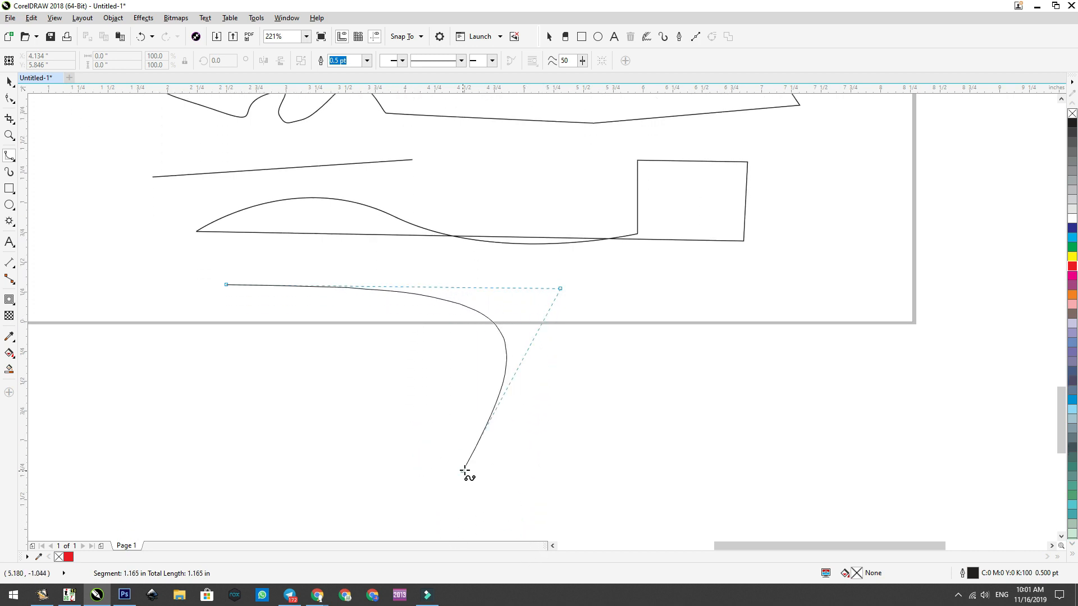
left_click(501, 467)
left_click(576, 496)
left_click(620, 461)
left_click(632, 430)
left_click(638, 398)
left_click(629, 369)
left_click(618, 352)
left_click(588, 340)
left_click(559, 338)
left_click(538, 340)
left_click(513, 355)
left_click(489, 379)
left_click(475, 404)
left_click(466, 431)
left_click(465, 454)
left_click(465, 470)
left_click(472, 484)
left_click(483, 497)
left_click(504, 510)
left_click(527, 511)
left_click(546, 510)
left_click(559, 503)
left_click(571, 496)
left_click(588, 474)
left_click(588, 473)
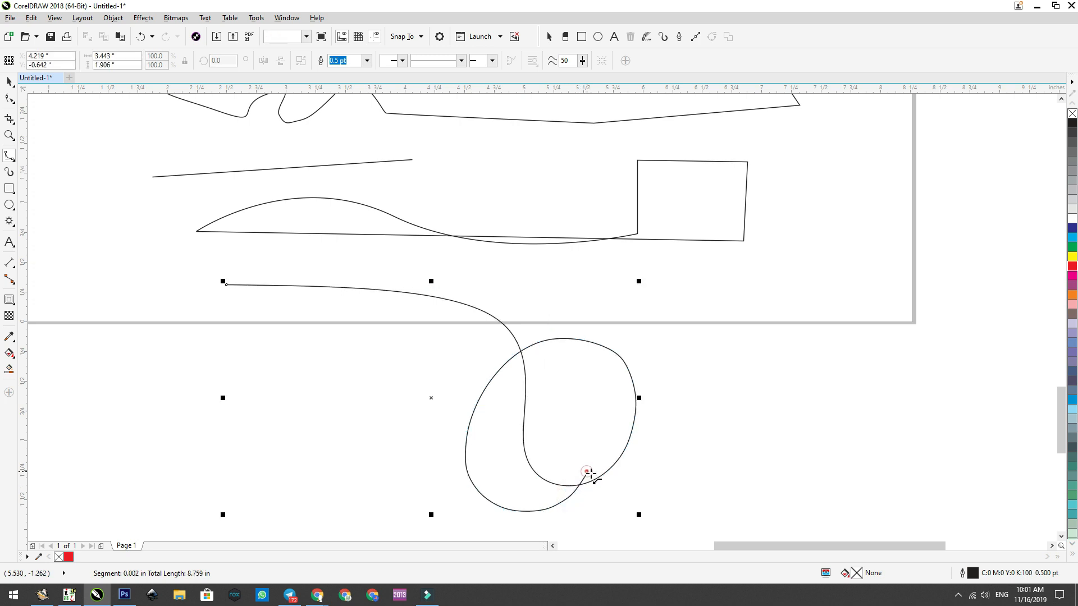
left_click(14, 158)
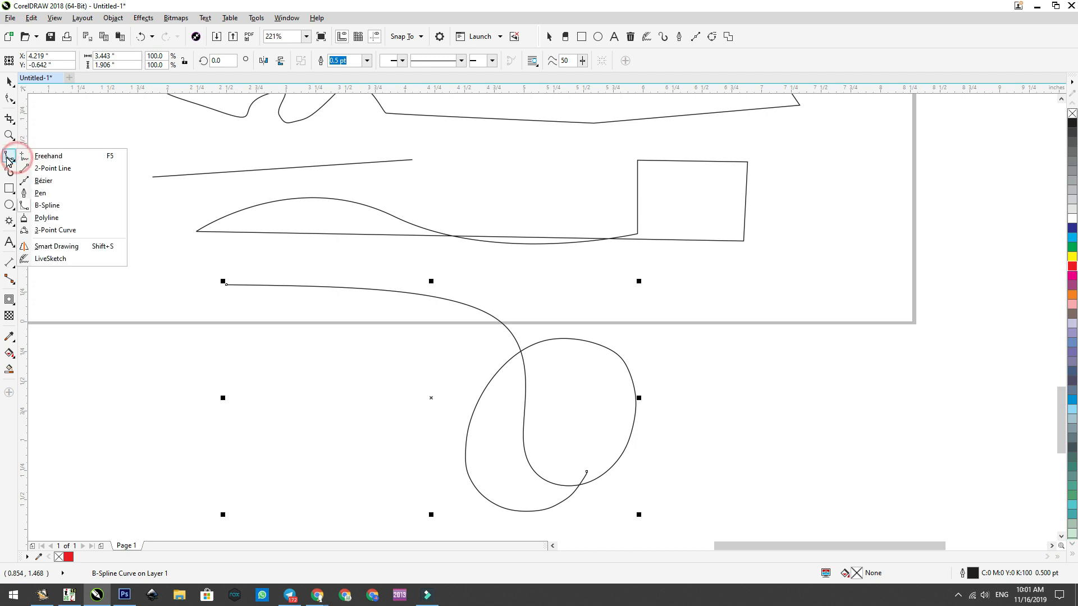
left_click(9, 173)
left_click(14, 191)
left_click(10, 160)
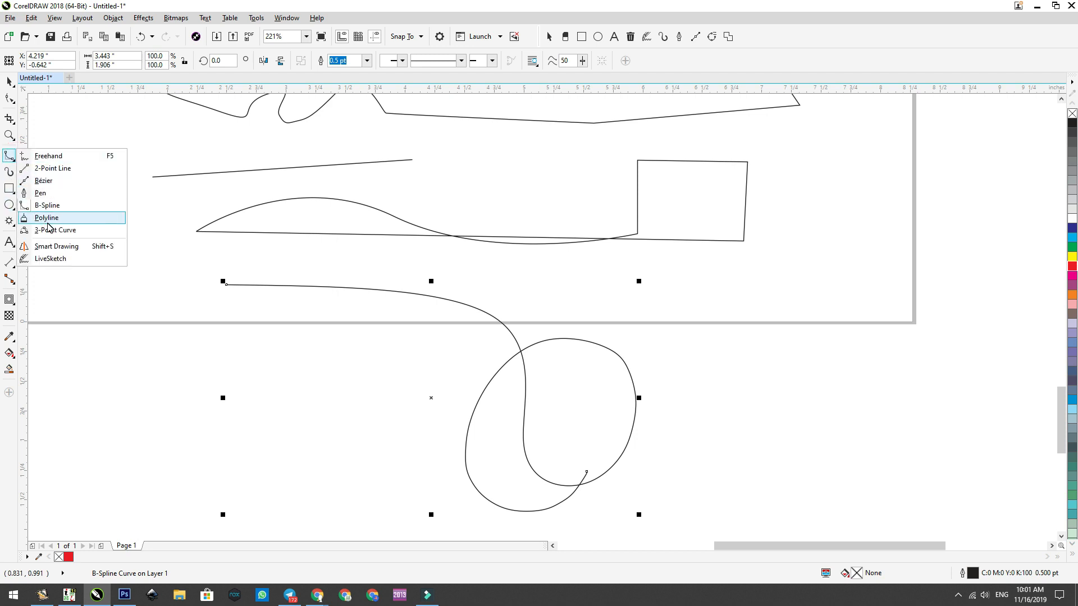
left_click(47, 219)
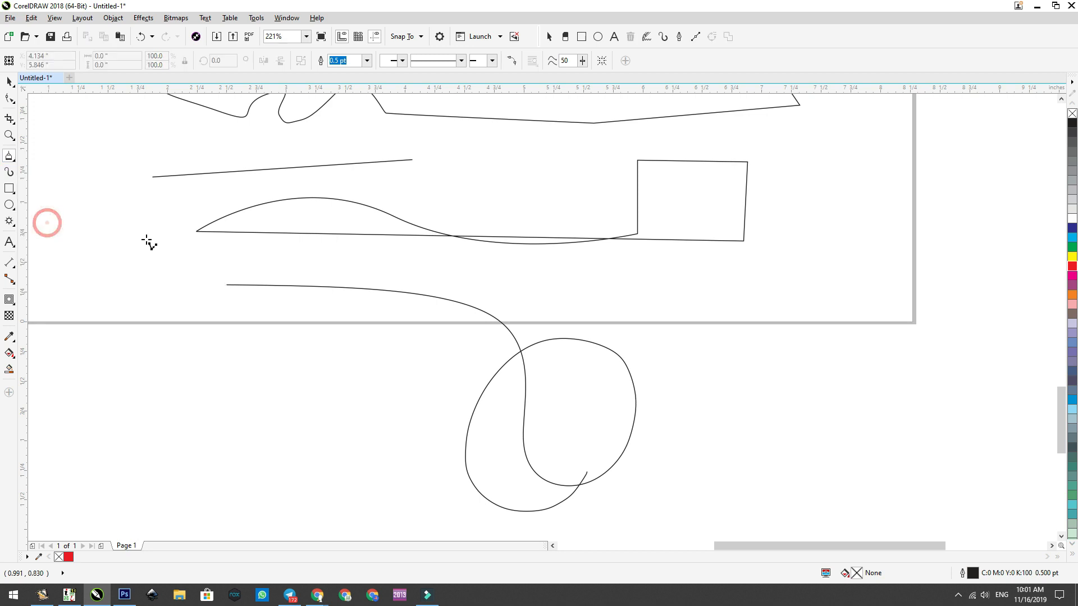
Step: Draw a looping Freehand curve about 3.15 by 1.71 in near the upper lines, and a straight Freehand line about 3.72 by 0.99 in beside it
left_click(1061, 99)
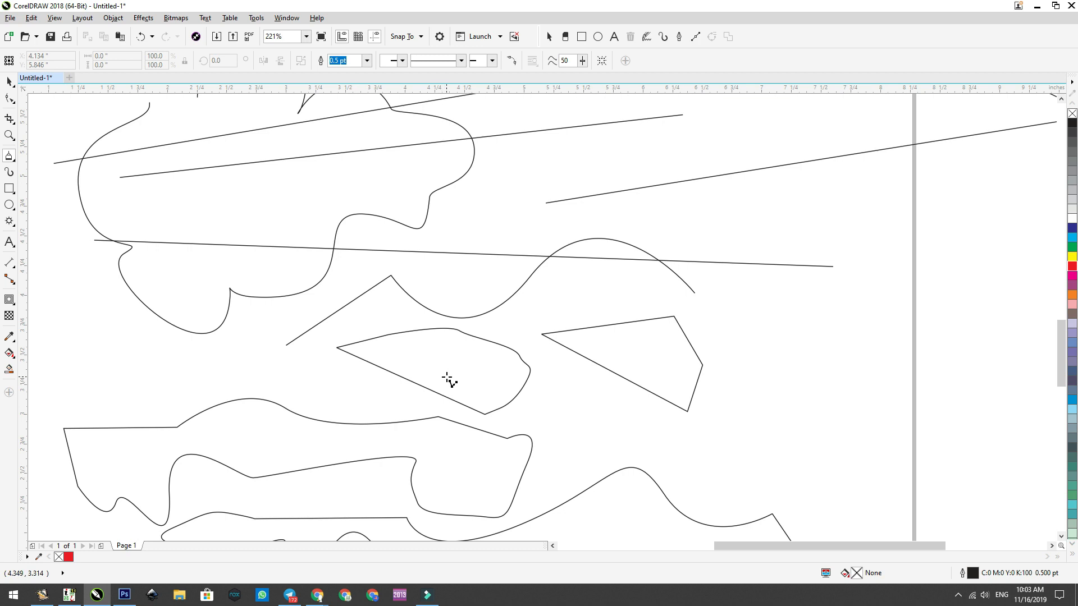
scroll(479, 309, "down", 2)
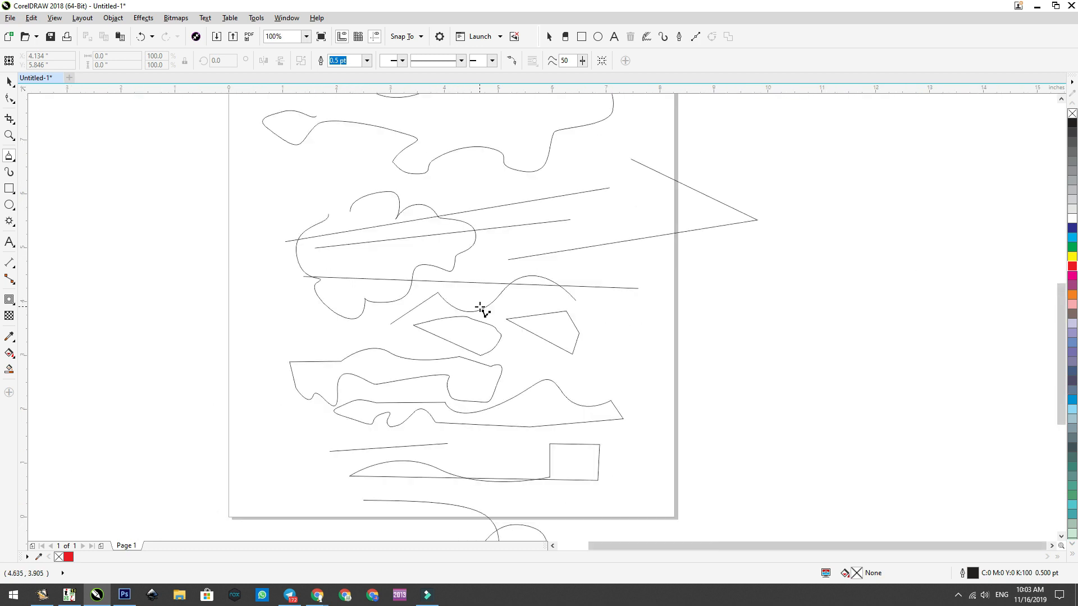
scroll(458, 180, "down", 1)
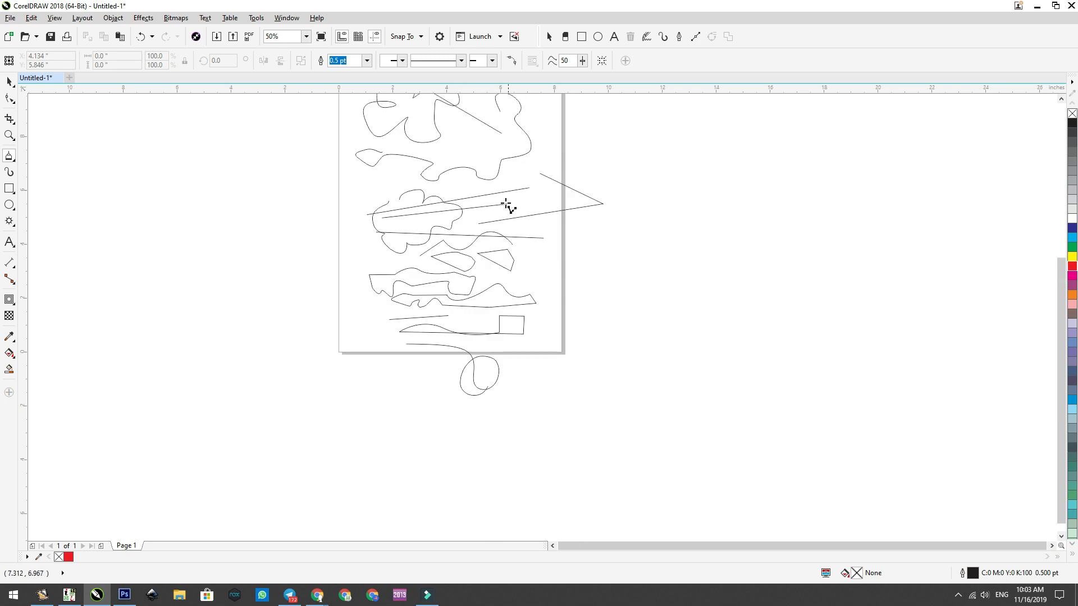
scroll(499, 188, "down", 1)
scroll(500, 188, "up", 3)
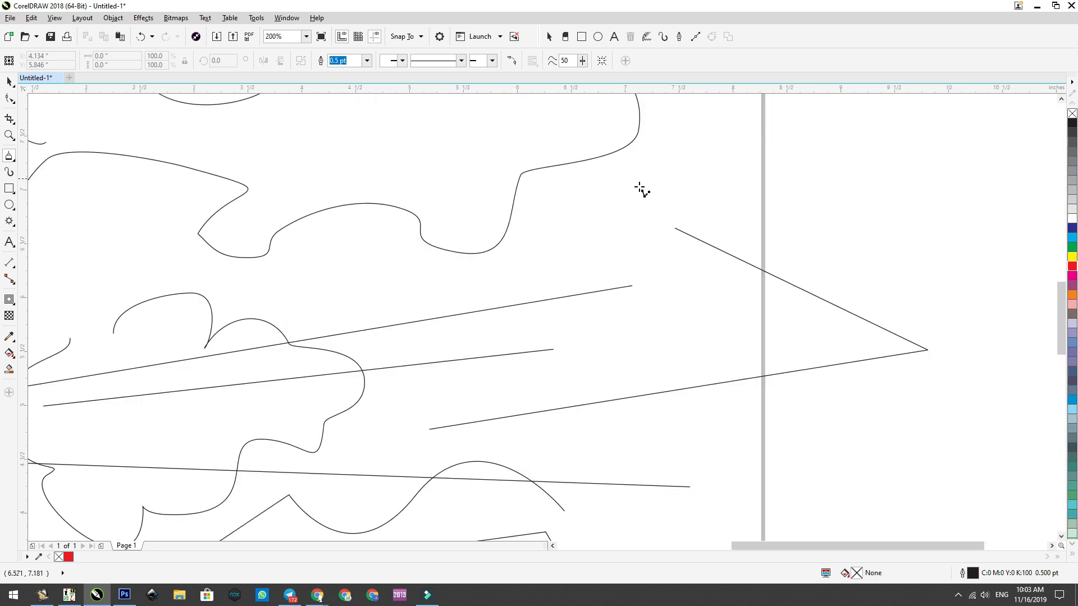
left_click(12, 161)
left_click(44, 154)
mouse_move(360, 270)
left_mouse_down()
mouse_move(525, 282)
mouse_move(596, 220)
mouse_move(461, 144)
mouse_move(369, 156)
mouse_move(304, 228)
mouse_move(298, 299)
mouse_move(327, 321)
left_mouse_up()
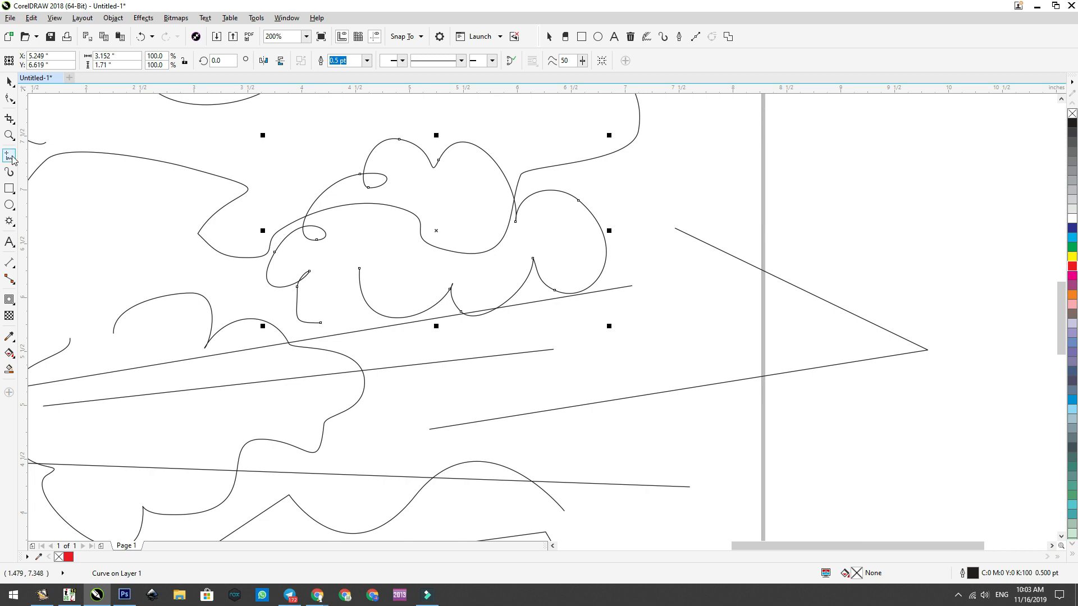
left_click(530, 340)
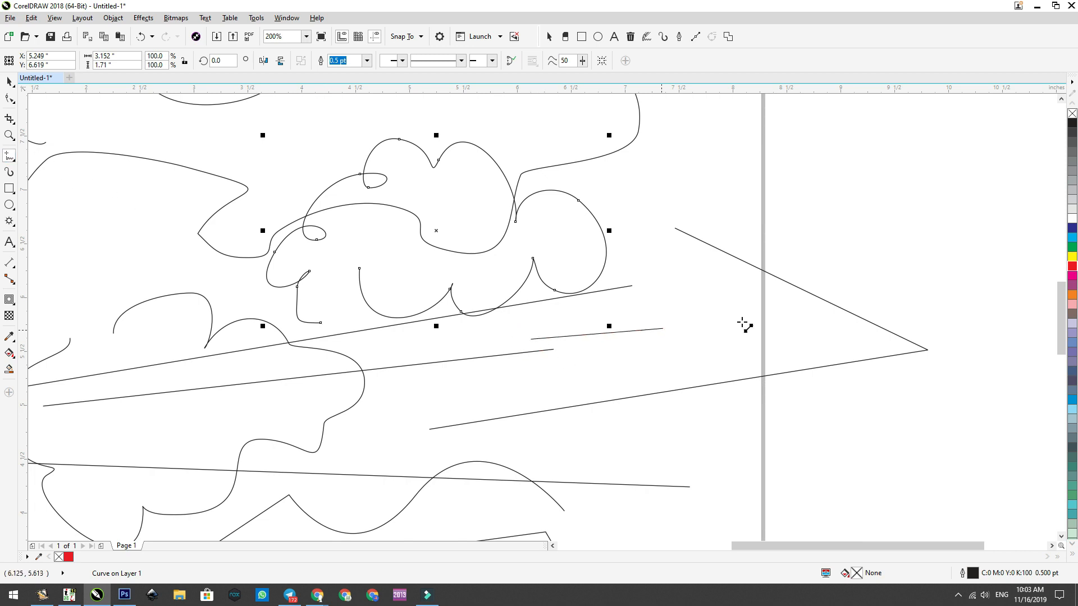
left_click(932, 234)
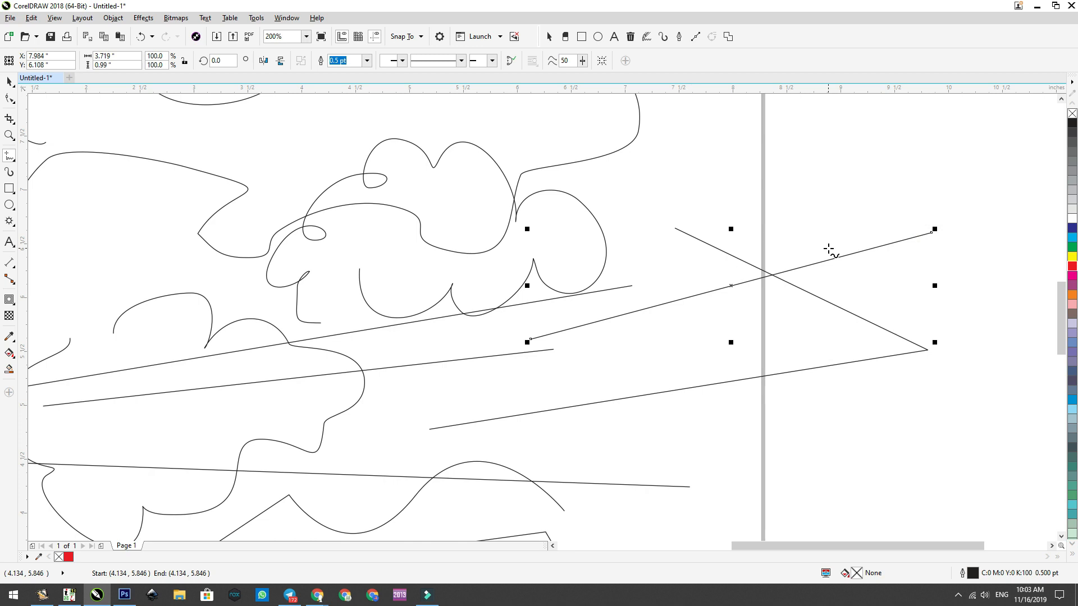
Step: Draw a closed Polyline shape about 4.21 by 2.21 in beyond the page's right edge, combining straight segments with wavy freehand stretches
left_click(12, 157)
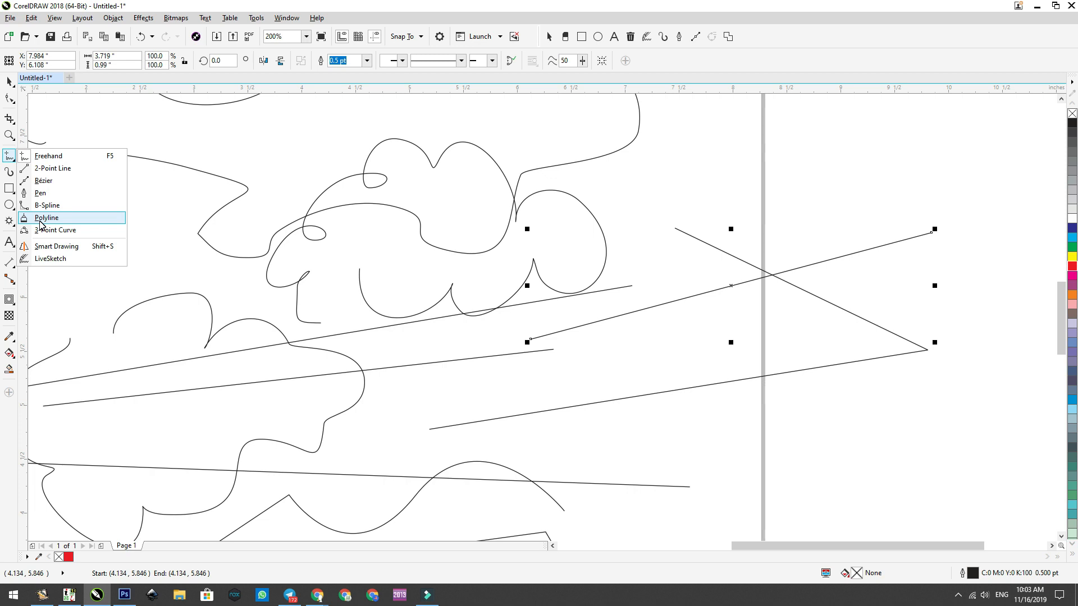
left_click(40, 221)
scroll(508, 209, "down", 2)
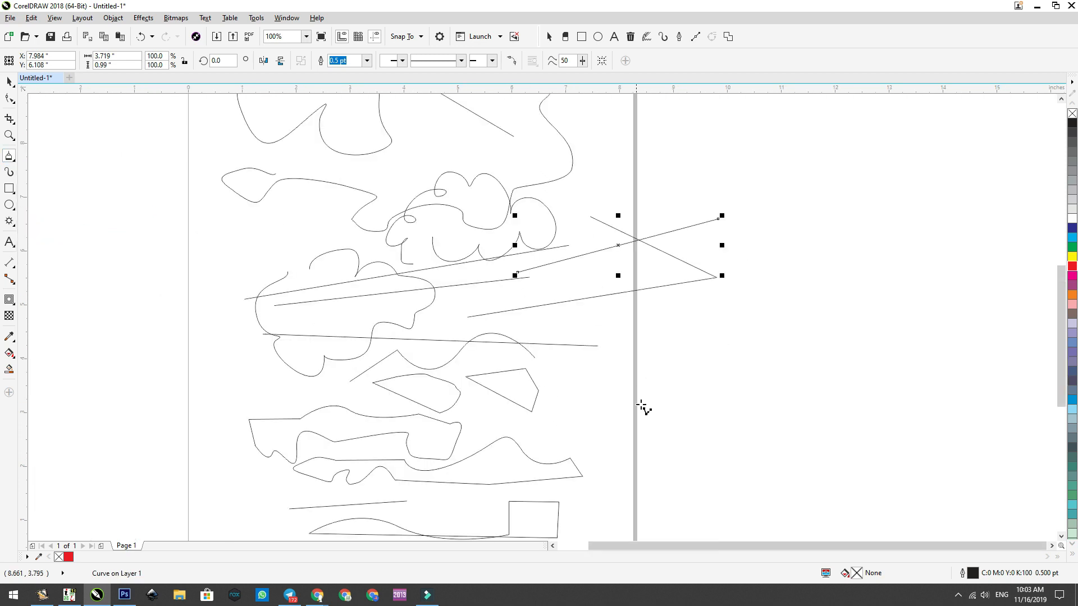
scroll(644, 408, "up", 2)
left_click(566, 305)
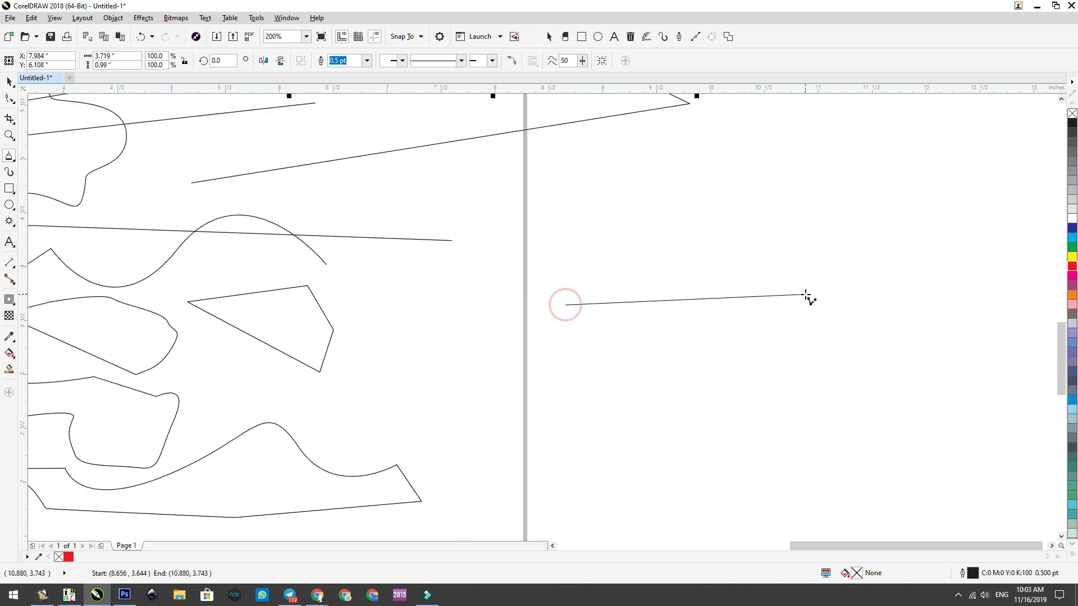
left_click(805, 282)
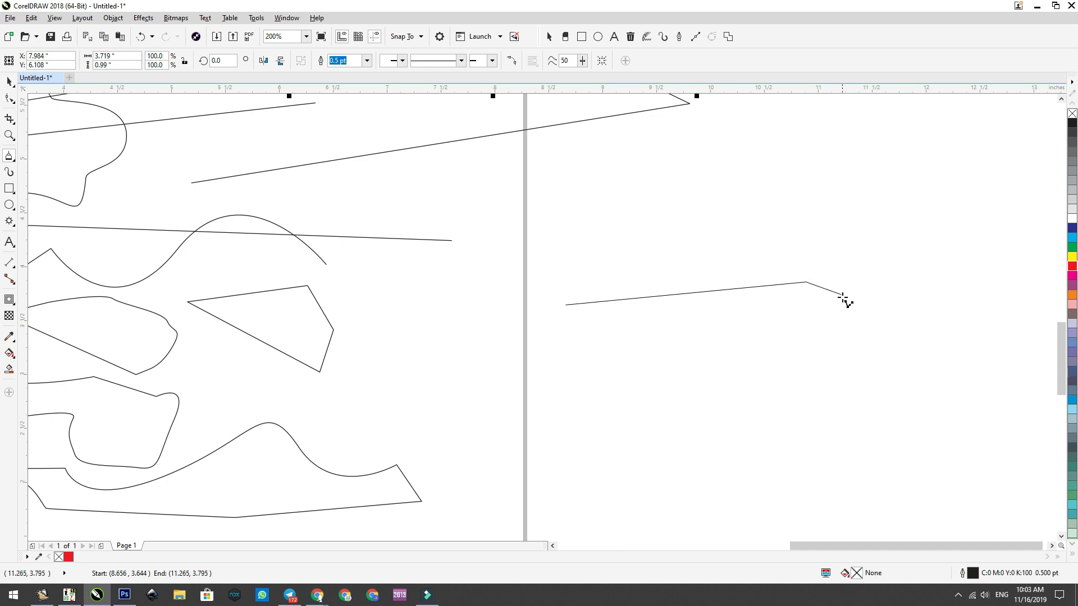
mouse_move(886, 297)
left_mouse_down()
mouse_move(860, 353)
mouse_move(872, 410)
mouse_move(838, 437)
mouse_move(785, 457)
mouse_move(765, 403)
mouse_move(733, 385)
mouse_move(707, 450)
mouse_move(682, 434)
left_mouse_up()
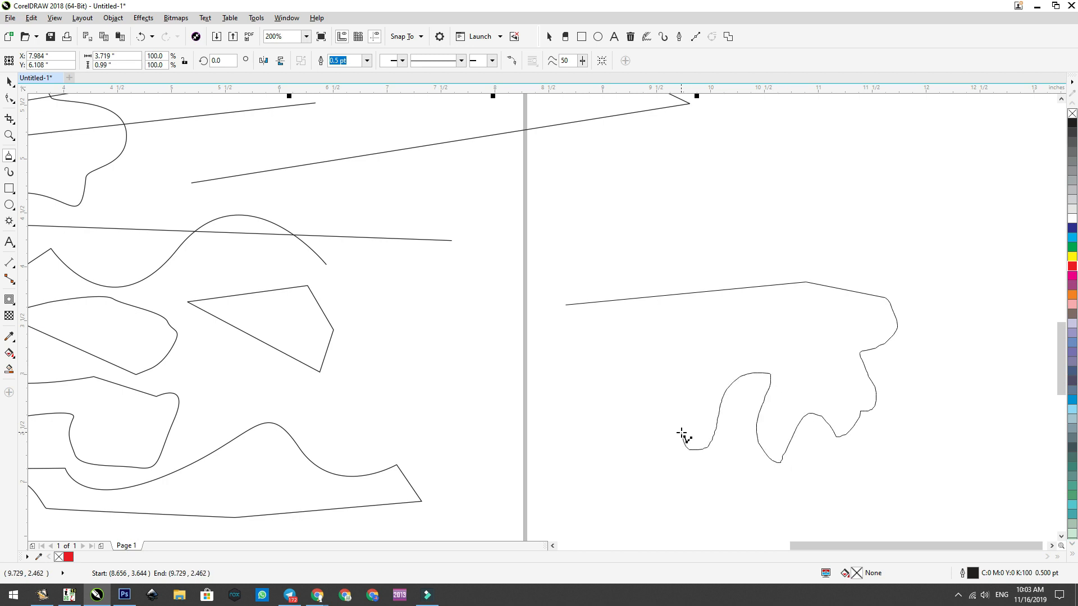
left_click(487, 345)
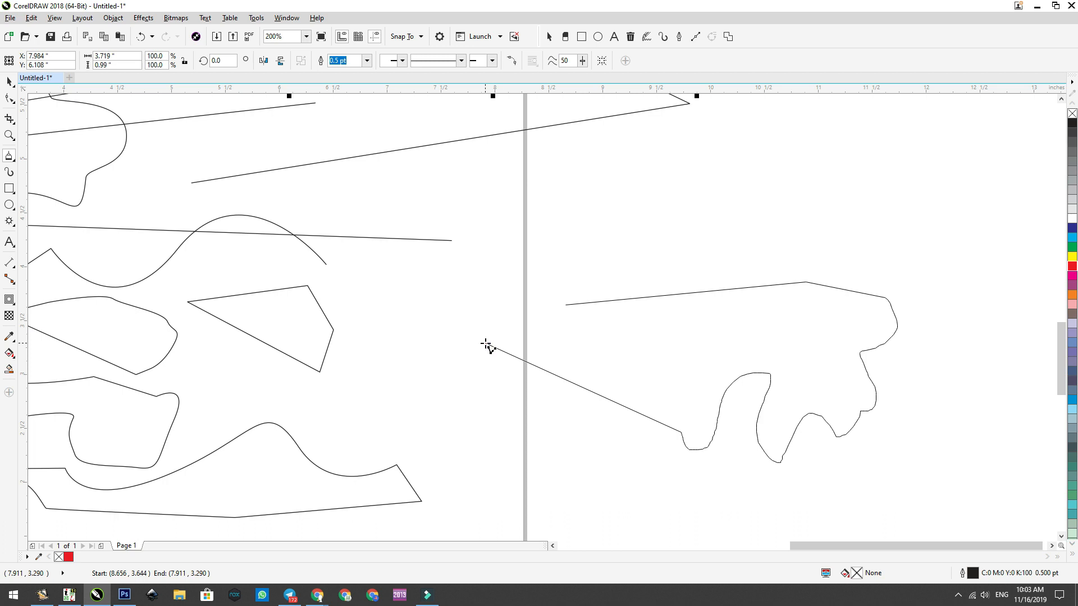
mouse_move(486, 345)
left_mouse_down()
mouse_move(496, 303)
mouse_move(567, 262)
mouse_move(683, 238)
mouse_move(734, 242)
mouse_move(705, 276)
mouse_move(673, 286)
mouse_move(669, 350)
mouse_move(631, 366)
mouse_move(589, 339)
left_mouse_up()
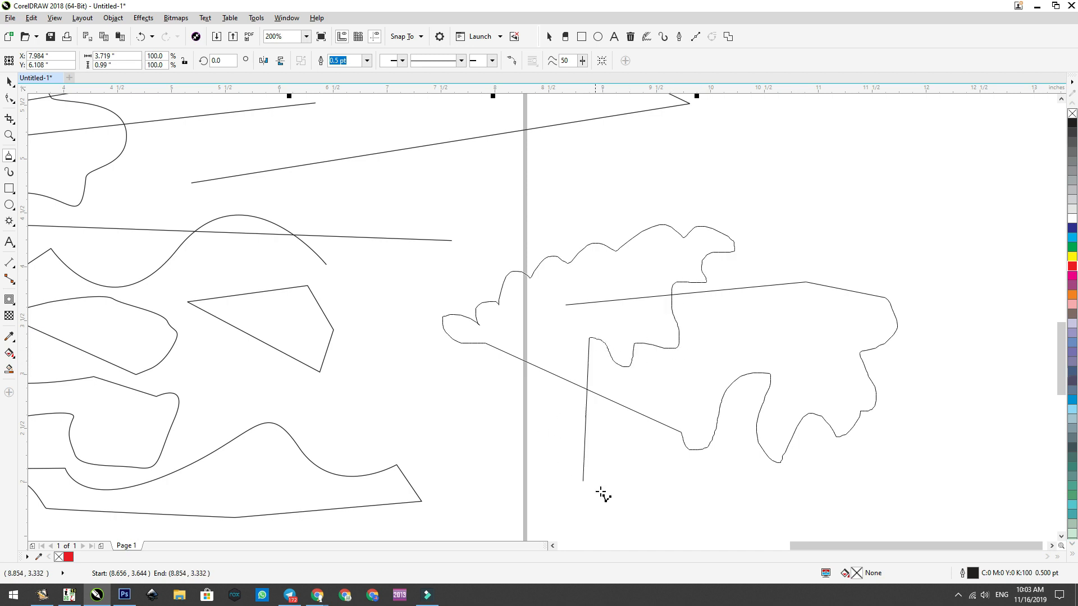
mouse_move(492, 414)
left_mouse_down()
mouse_move(539, 352)
mouse_move(567, 304)
left_mouse_up()
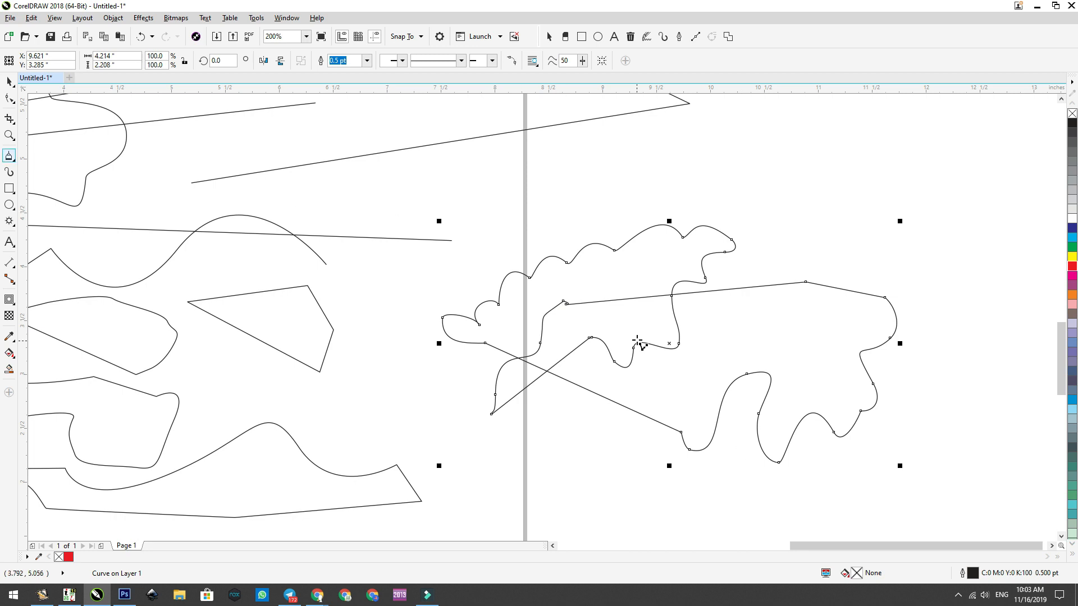
Step: Draw a 3-Point Curve arching upward, about 2.76 in wide and 0.47 in high, above the closed Polyline shape
left_click(10, 155)
left_click(10, 157)
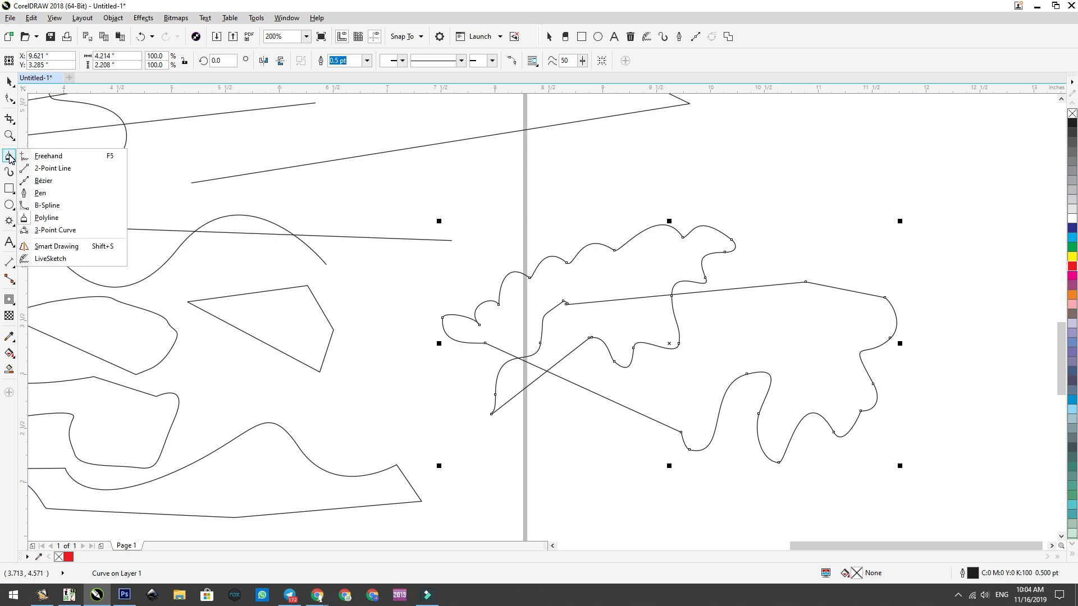
left_click(10, 156)
left_click(12, 224)
left_click(13, 158)
left_click(55, 231)
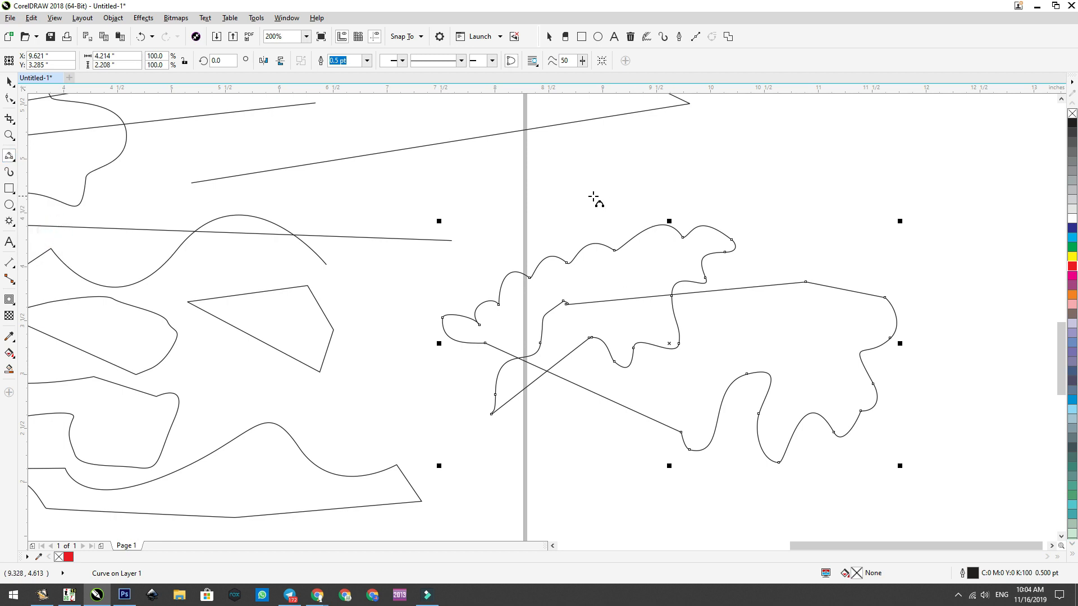
left_click_drag(569, 171, 865, 170)
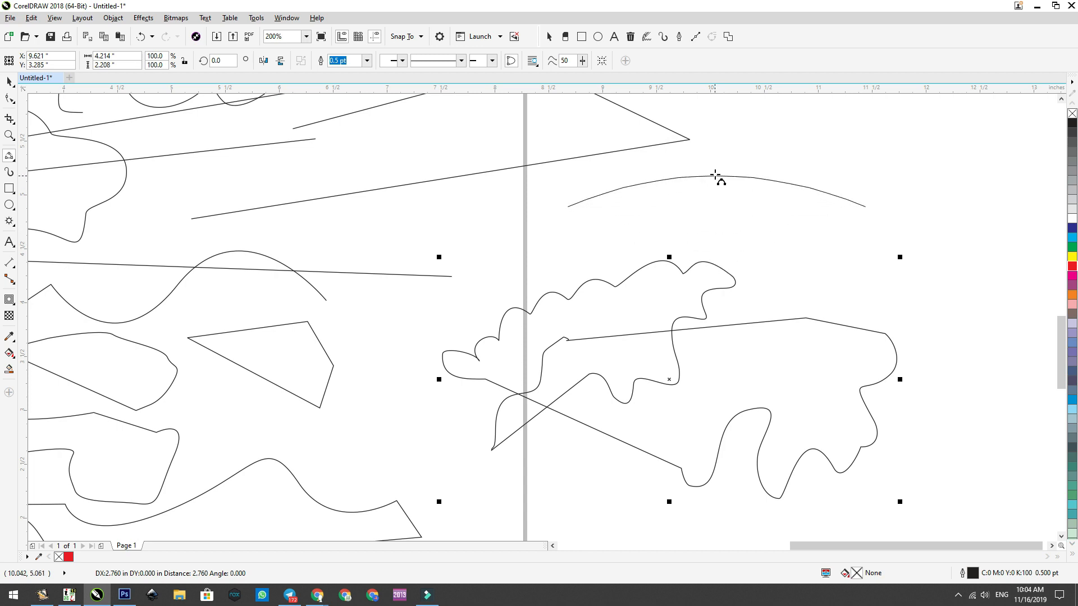
left_click(718, 155)
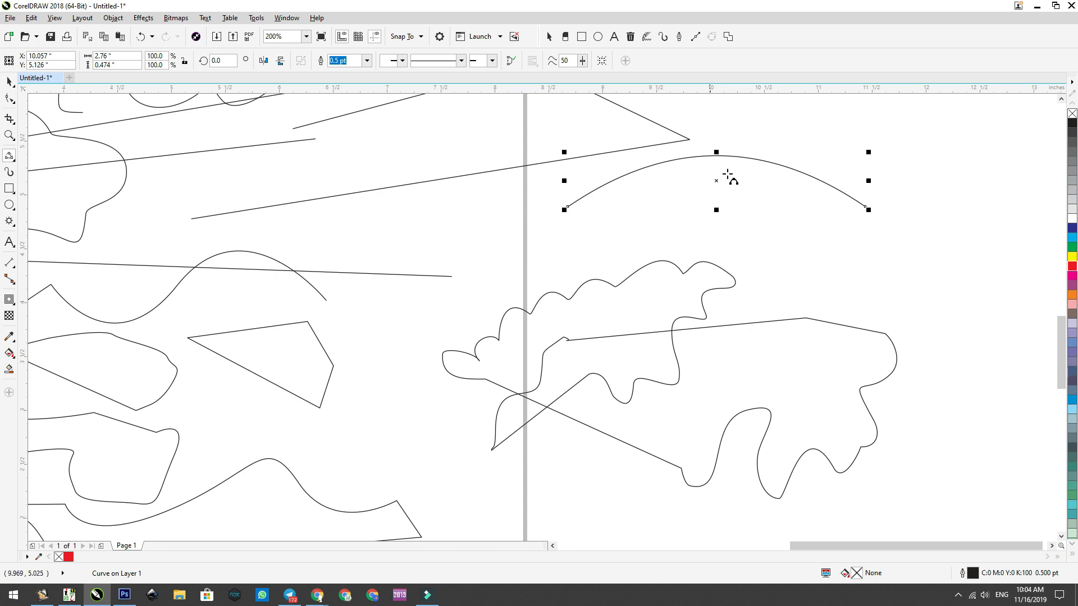
Step: Sketch a curved flower stem and a jagged leaf about 1.06 by 0.86 in with Smart Drawing, beside the page's lower right corner
left_click(14, 157)
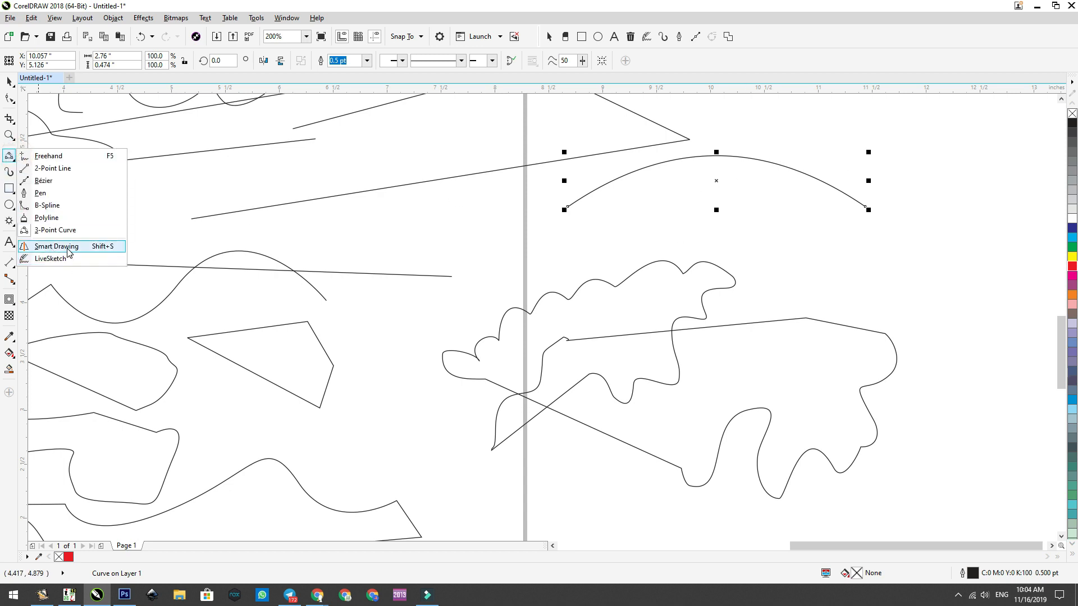
left_click(98, 249)
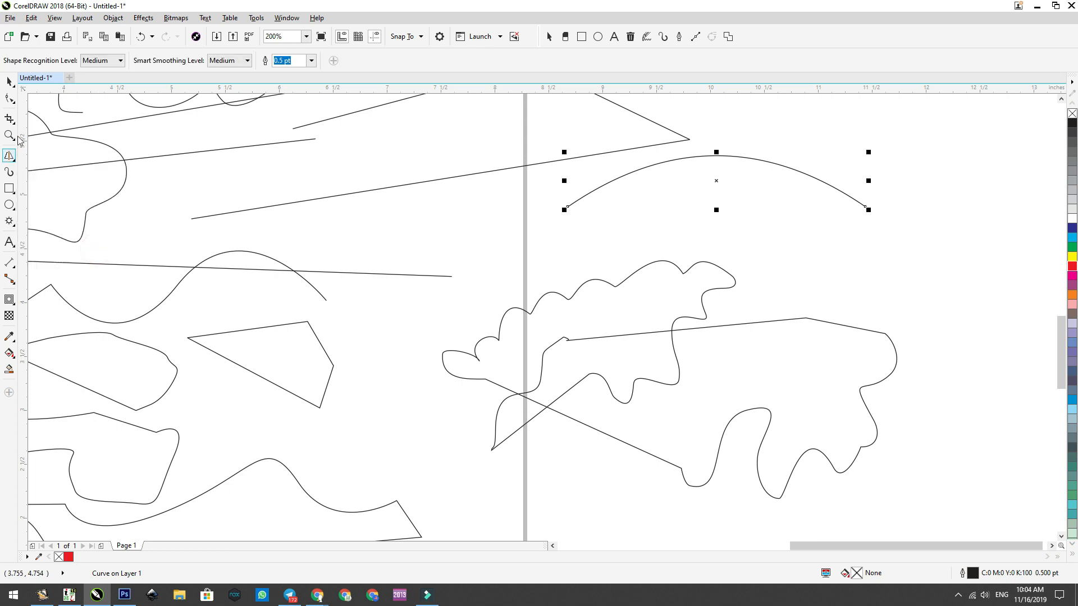
left_click(9, 82)
left_click(10, 156)
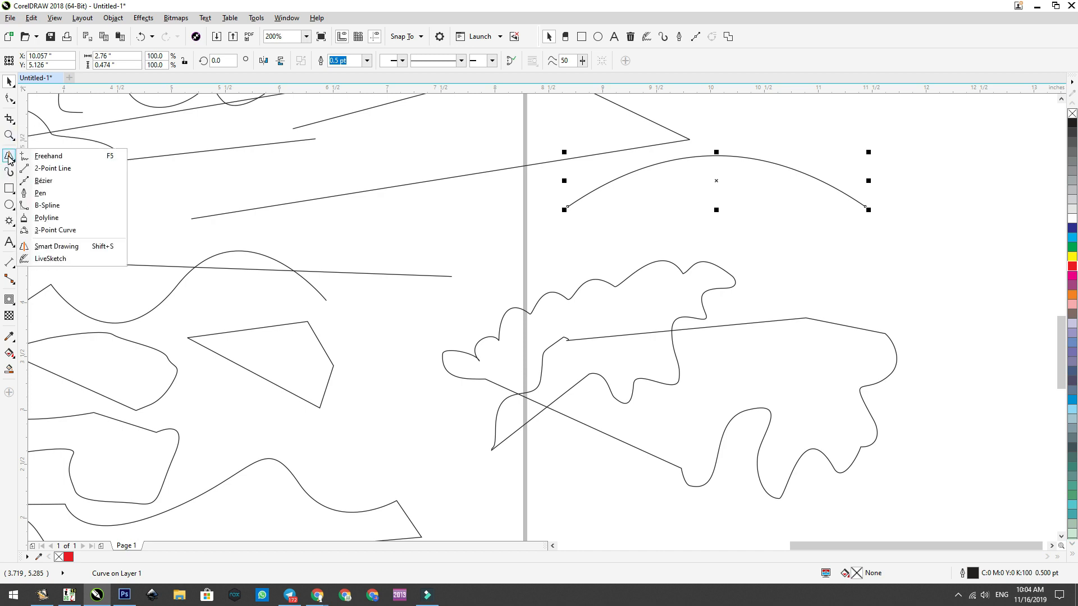
left_click(56, 247)
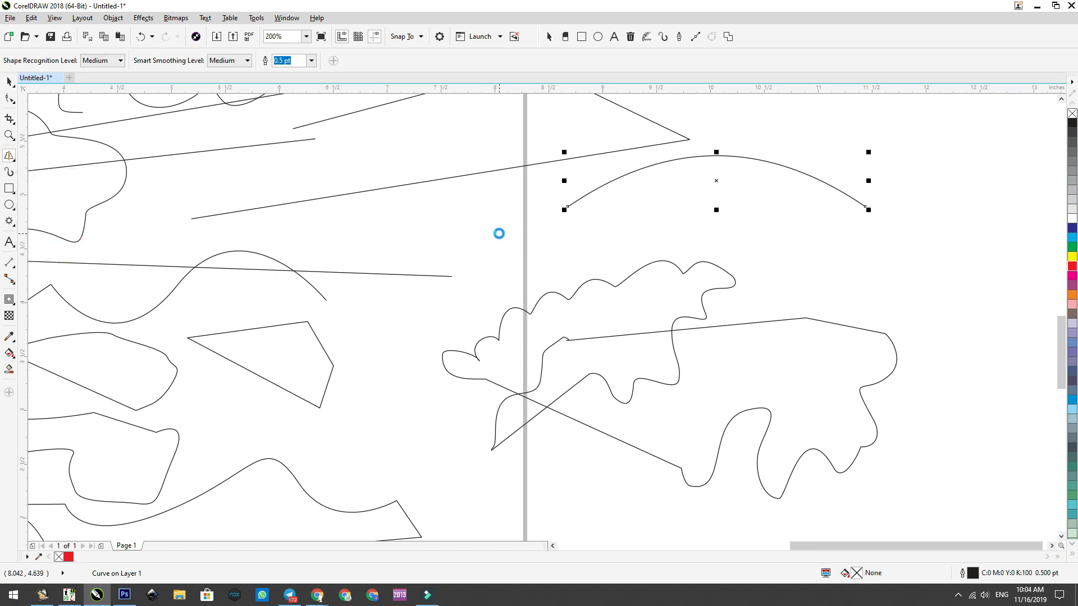
scroll(568, 234, "down", 6)
scroll(510, 268, "up", 3)
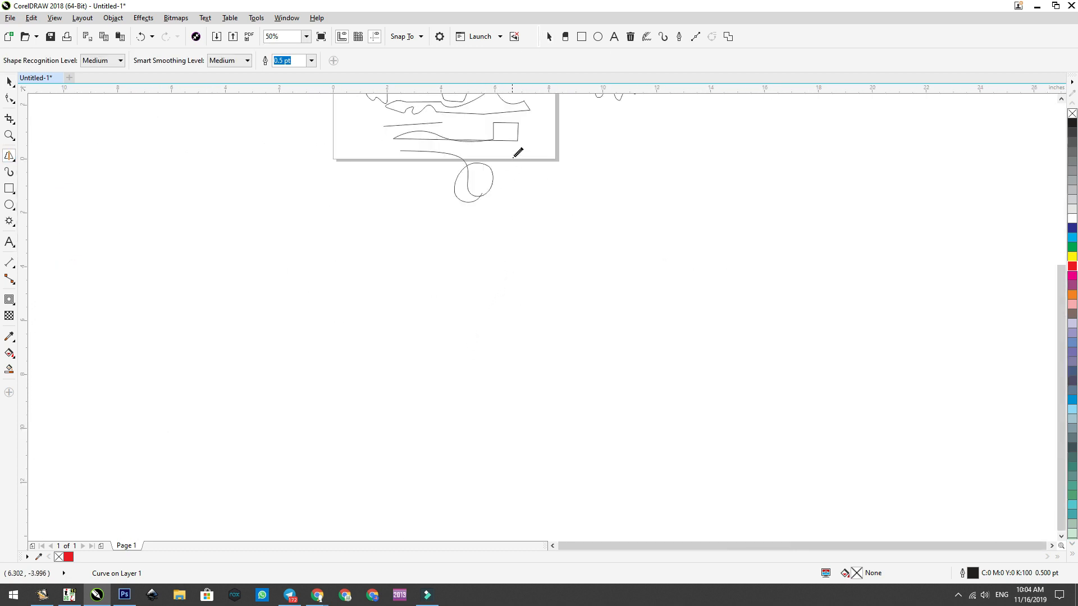
scroll(531, 162, "down", 3)
scroll(546, 134, "up", 5)
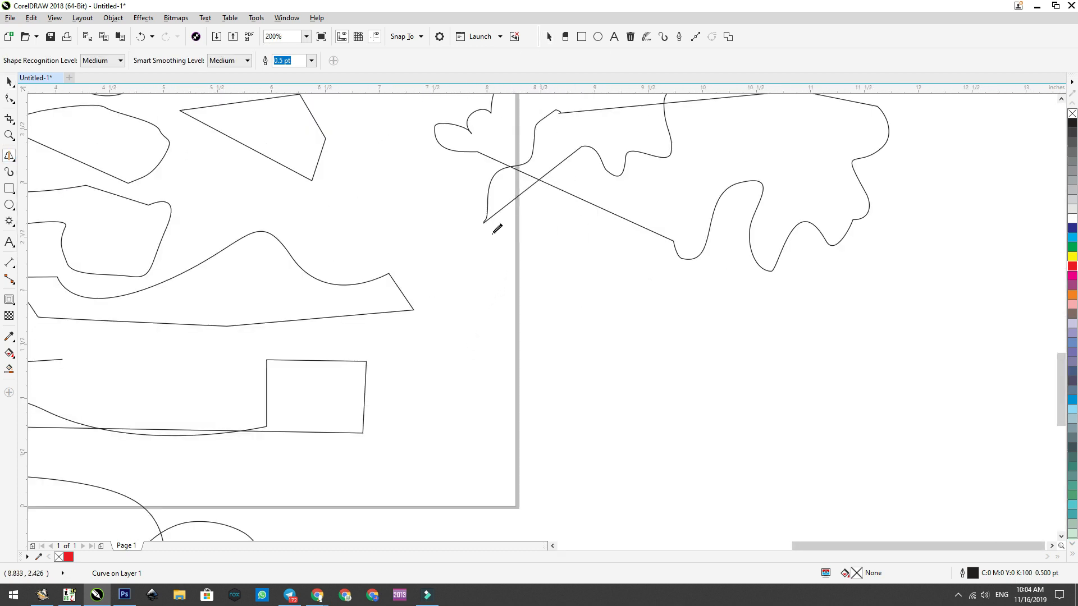
scroll(449, 264, "down", 3)
scroll(457, 277, "up", 3)
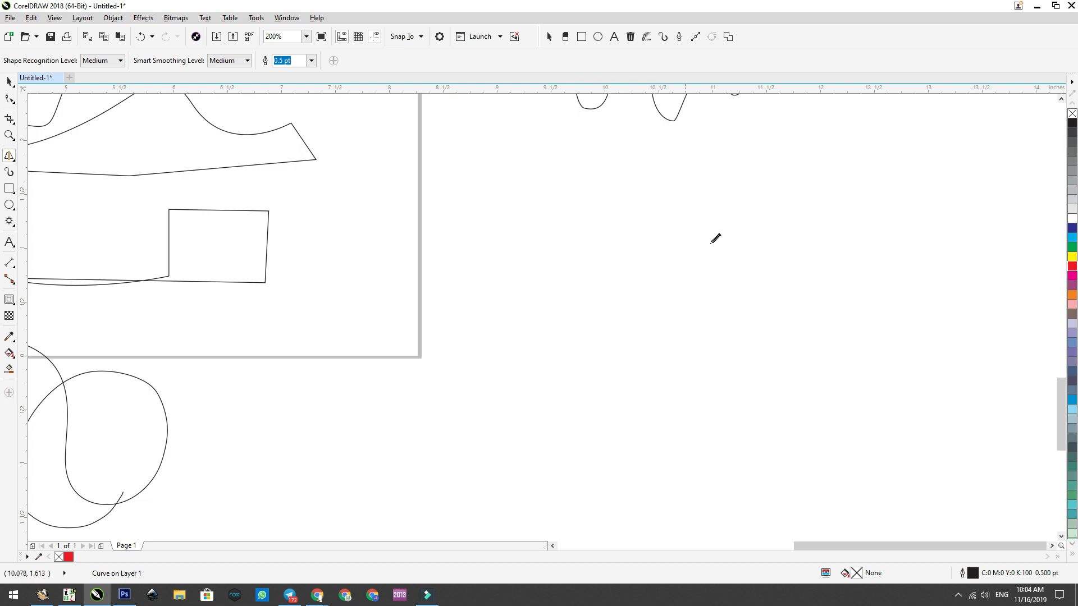
mouse_move(678, 235)
left_mouse_down()
mouse_move(632, 329)
mouse_move(651, 423)
mouse_move(662, 362)
mouse_move(760, 323)
mouse_move(690, 316)
mouse_move(667, 336)
mouse_move(647, 395)
left_mouse_up()
mouse_move(763, 320)
left_mouse_down()
mouse_move(710, 340)
mouse_move(647, 399)
mouse_move(647, 416)
left_mouse_up()
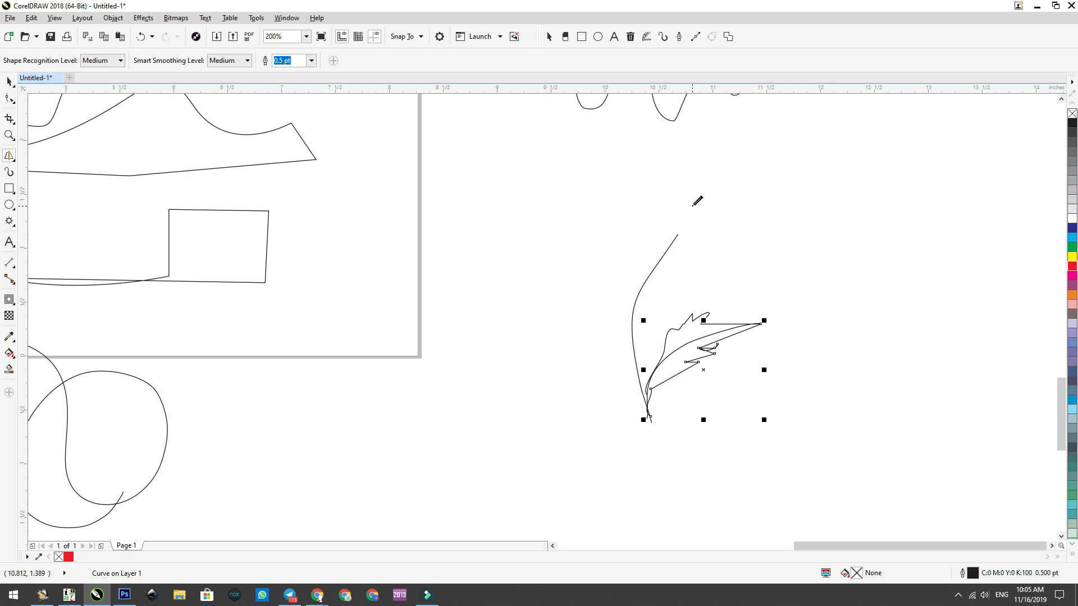
Step: Draw a circle by hand with Smart Drawing above the leaf and move it to the base of the stem
left_click(12, 209)
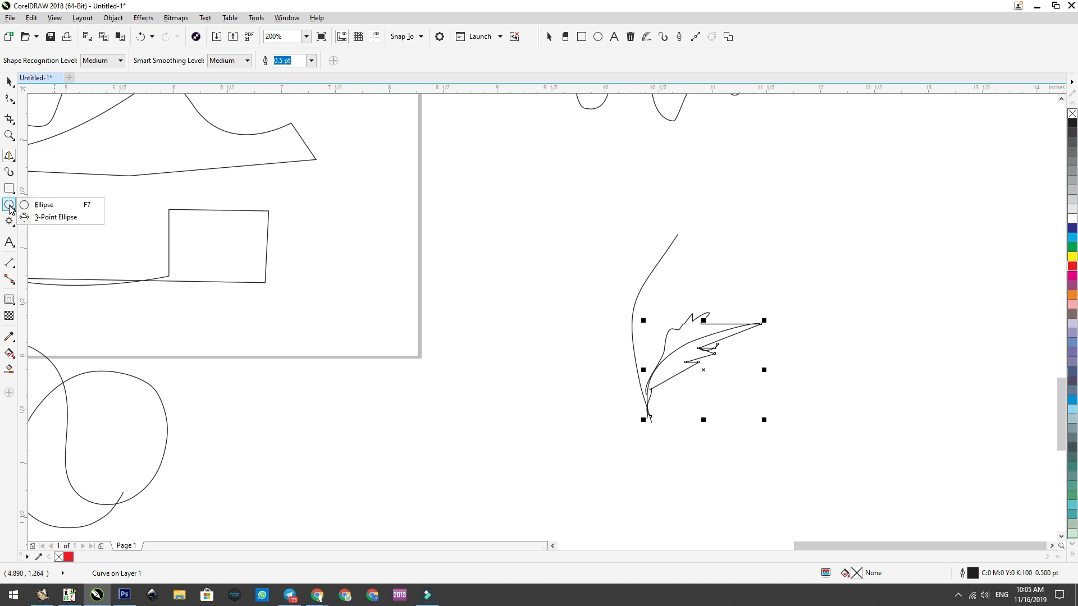
left_click(10, 206)
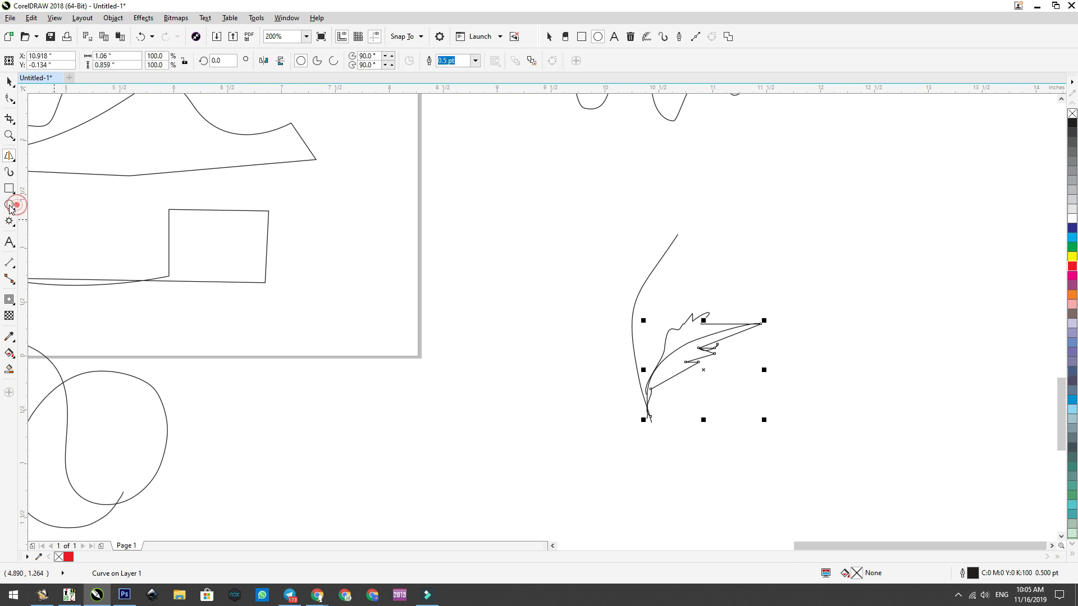
left_click(9, 158)
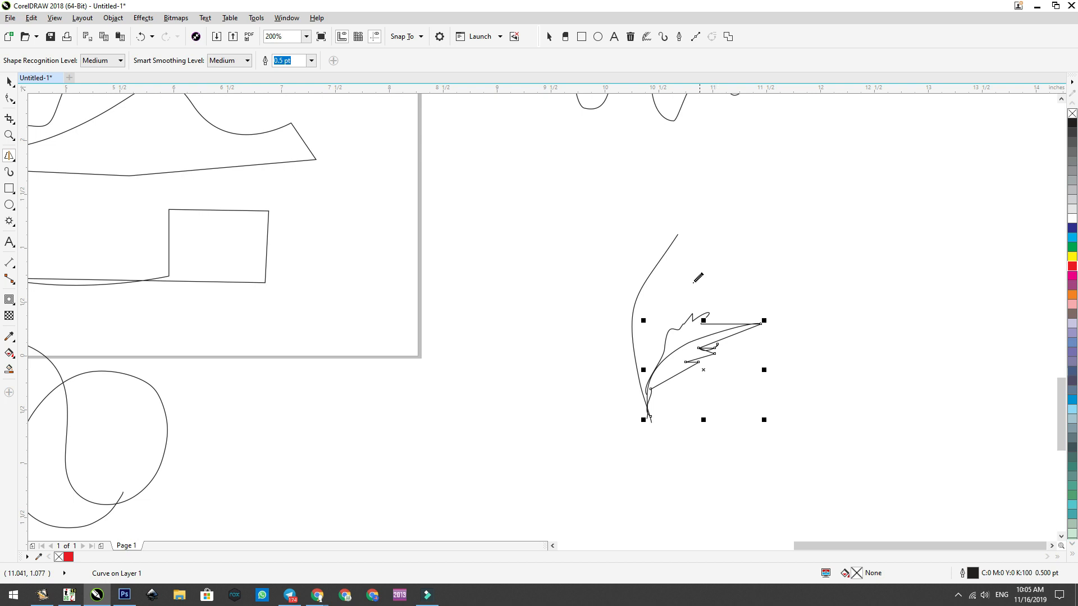
mouse_move(772, 185)
left_mouse_down()
mouse_move(718, 230)
mouse_move(748, 254)
mouse_move(786, 231)
mouse_move(778, 189)
left_mouse_up()
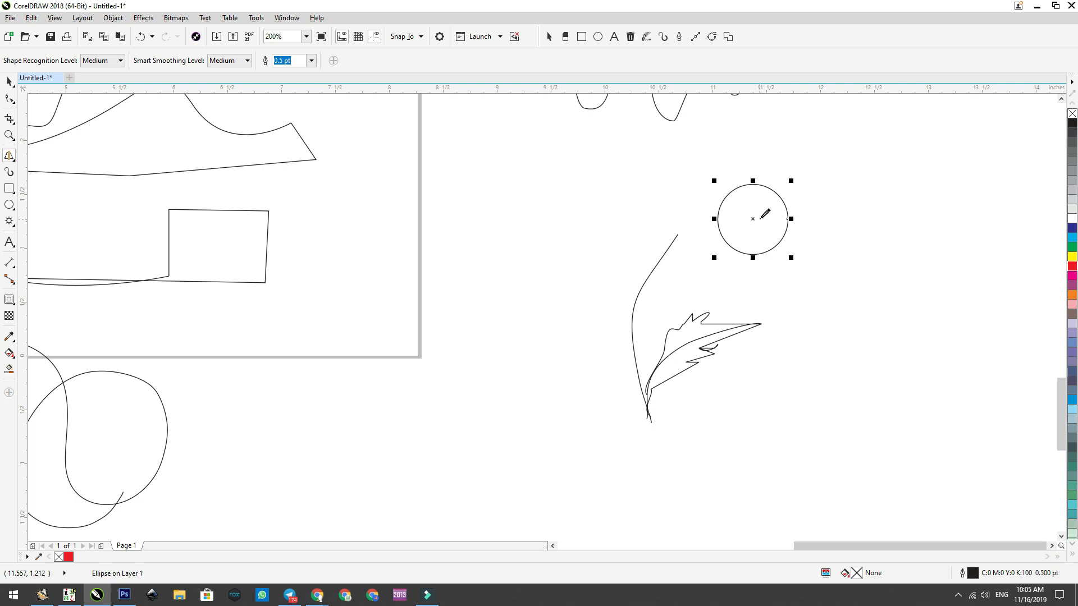
left_click_drag(754, 219, 656, 434)
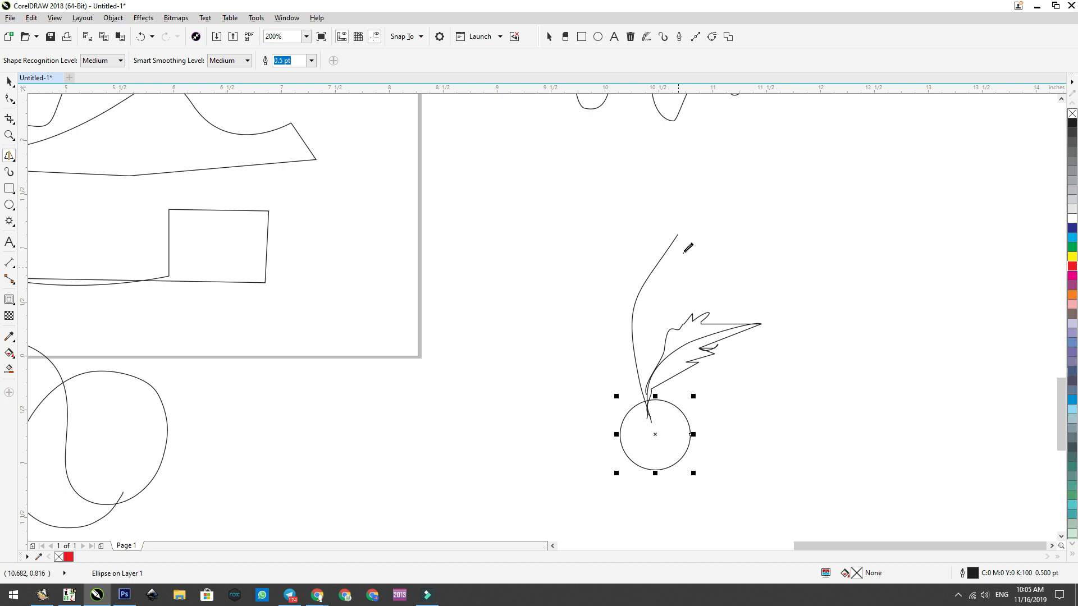
Step: Sketch overlapping flower petals at the top of the stem with Smart Drawing, ending with an outer outline about 2.13 by 1.27 in
mouse_move(677, 235)
left_mouse_down()
mouse_move(602, 201)
mouse_move(662, 166)
mouse_move(672, 183)
mouse_move(749, 172)
mouse_move(715, 194)
mouse_move(756, 196)
mouse_move(735, 198)
mouse_move(764, 206)
mouse_move(733, 214)
mouse_move(744, 231)
mouse_move(707, 221)
mouse_move(677, 235)
left_mouse_up()
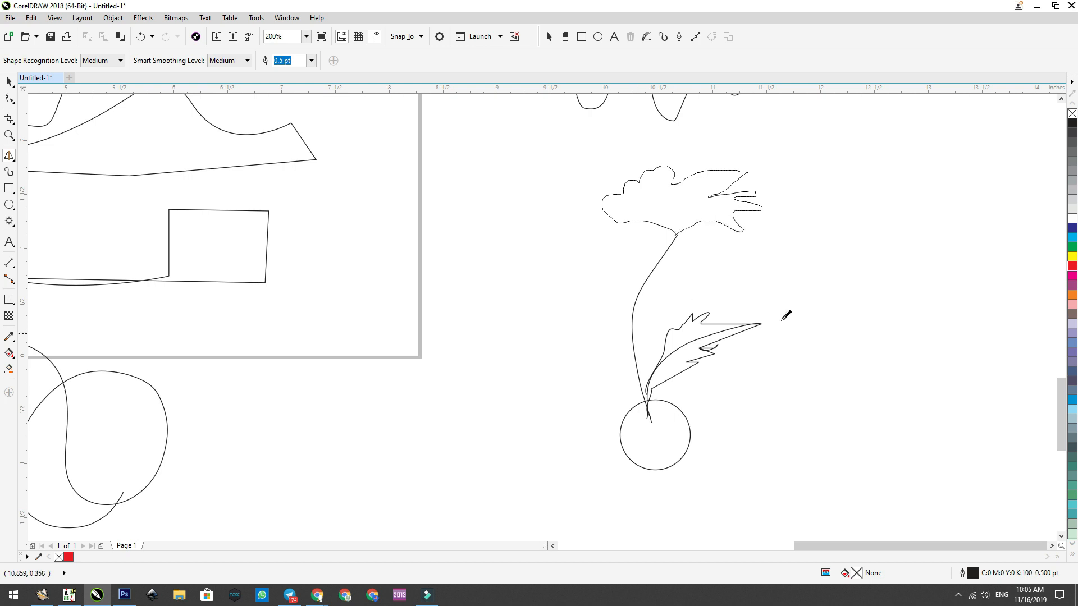
mouse_move(702, 197)
left_mouse_down()
mouse_move(644, 202)
mouse_move(579, 227)
mouse_move(638, 242)
mouse_move(720, 178)
mouse_move(696, 230)
mouse_move(685, 221)
mouse_move(783, 227)
mouse_move(680, 235)
left_mouse_up()
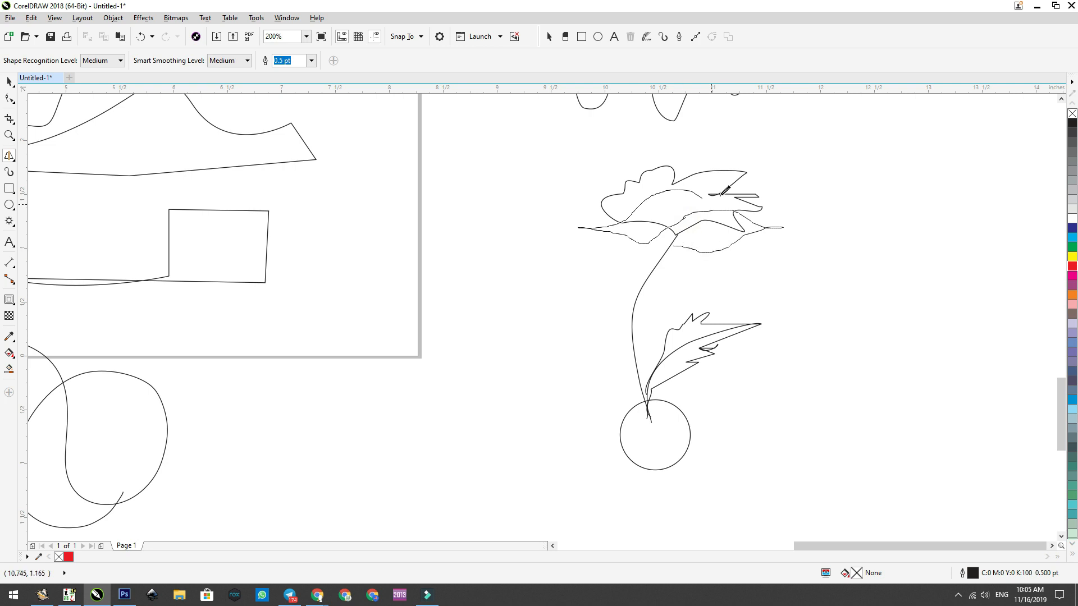
mouse_move(624, 199)
left_mouse_down()
mouse_move(656, 161)
mouse_move(690, 157)
mouse_move(681, 180)
mouse_move(750, 149)
mouse_move(788, 168)
mouse_move(779, 196)
mouse_move(741, 214)
mouse_move(788, 221)
mouse_move(804, 262)
mouse_move(725, 249)
left_mouse_up()
mouse_move(723, 249)
left_mouse_down()
mouse_move(740, 271)
mouse_move(714, 283)
mouse_move(683, 277)
mouse_move(670, 244)
mouse_move(627, 269)
mouse_move(578, 225)
left_mouse_up()
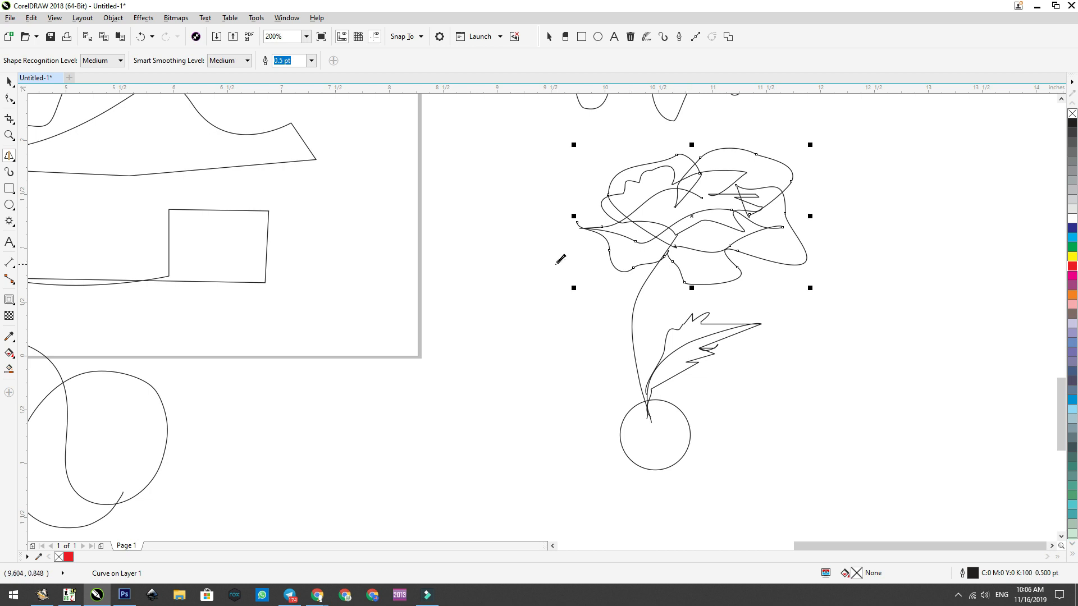
Step: Draw a right triangle about 0.56 by 0.43 in from the Basic Shapes, between the page edge and the flower
left_click(11, 223)
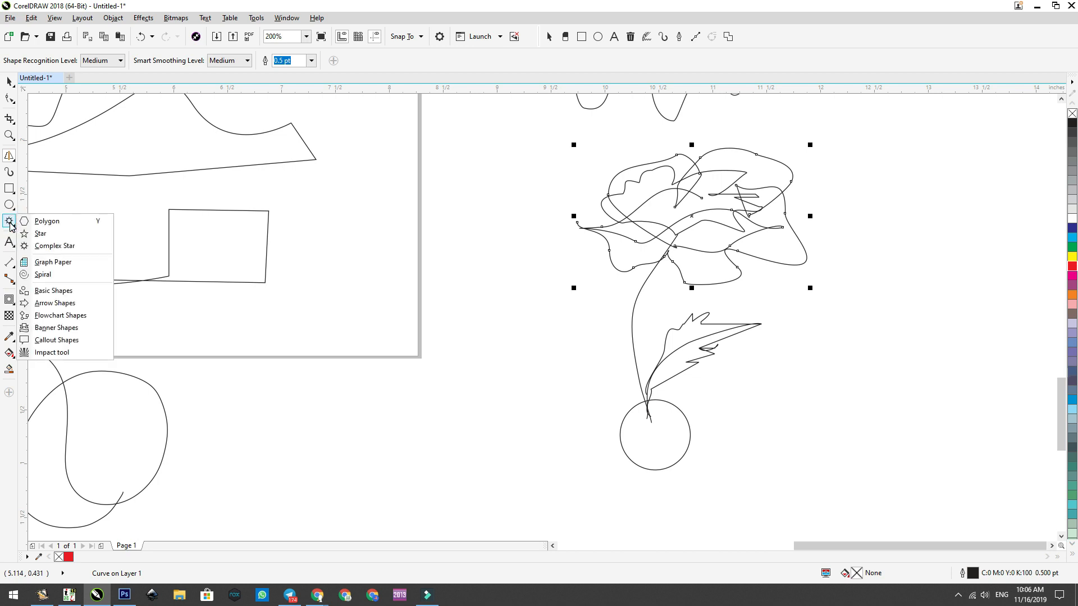
left_click(42, 291)
left_click(302, 61)
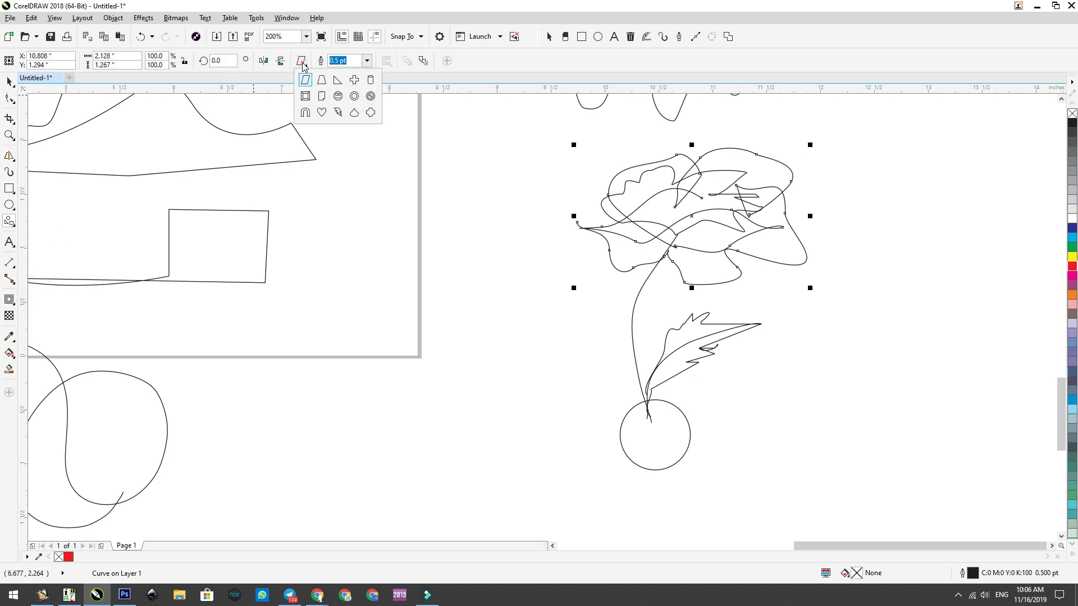
left_click(338, 83)
left_click_drag(459, 206, 526, 258)
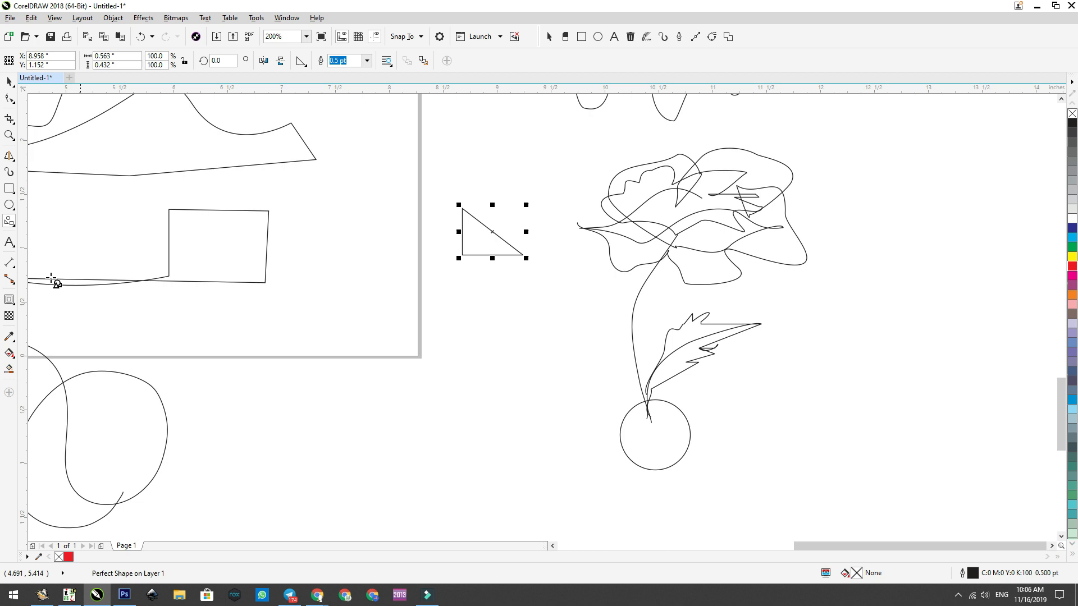
Step: Draw a triangle by hand with Smart Drawing below the right triangle and reshape it by its top corner to about 0.99 by 0.85 in
left_click(7, 158)
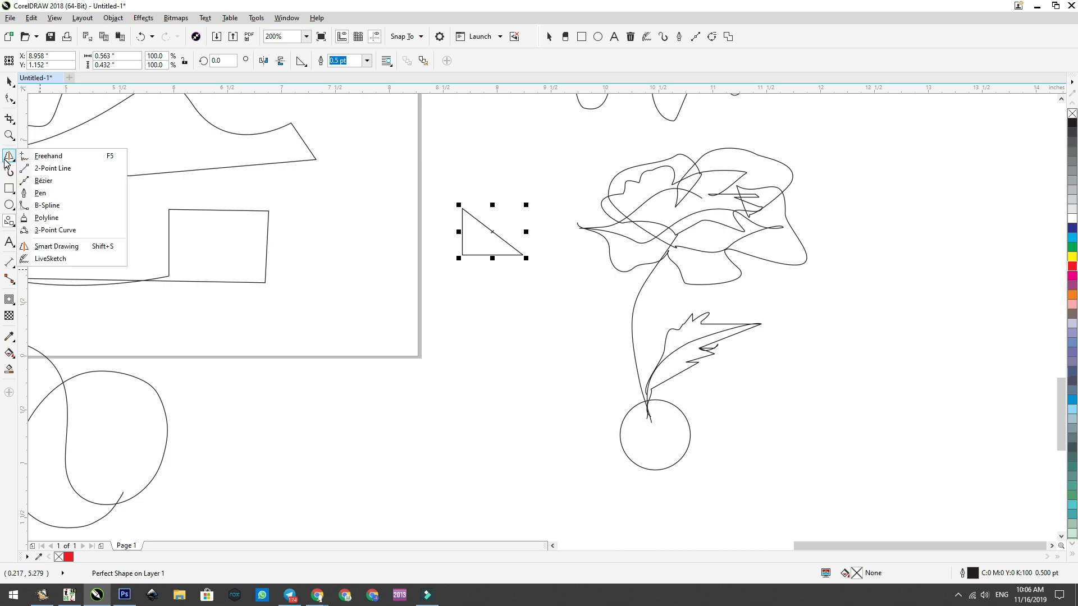
left_click(8, 158)
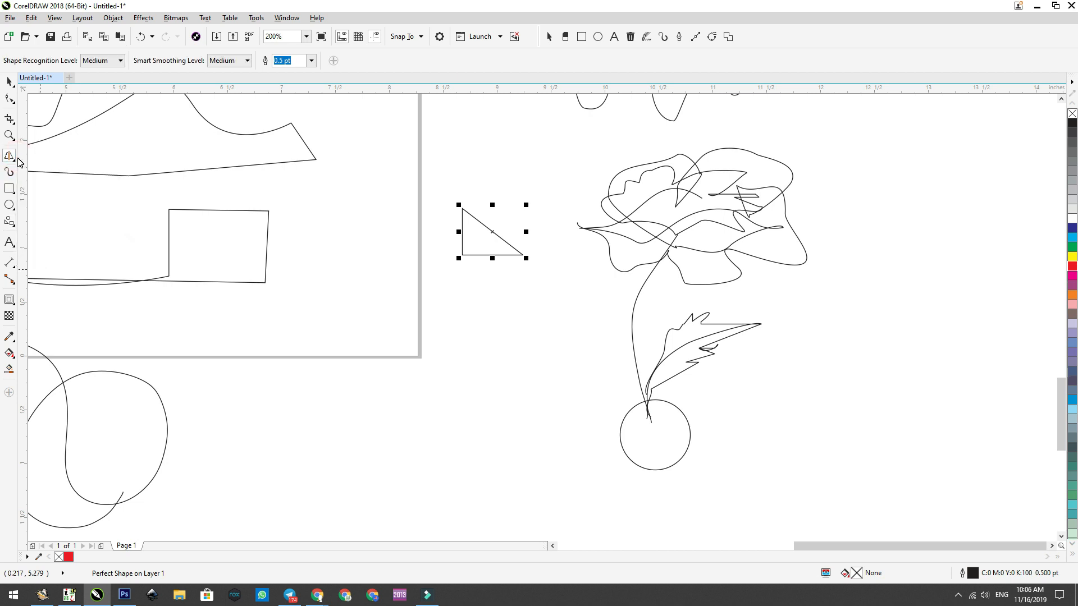
mouse_move(430, 390)
left_mouse_down()
mouse_move(552, 391)
mouse_move(456, 321)
mouse_move(433, 390)
left_mouse_up()
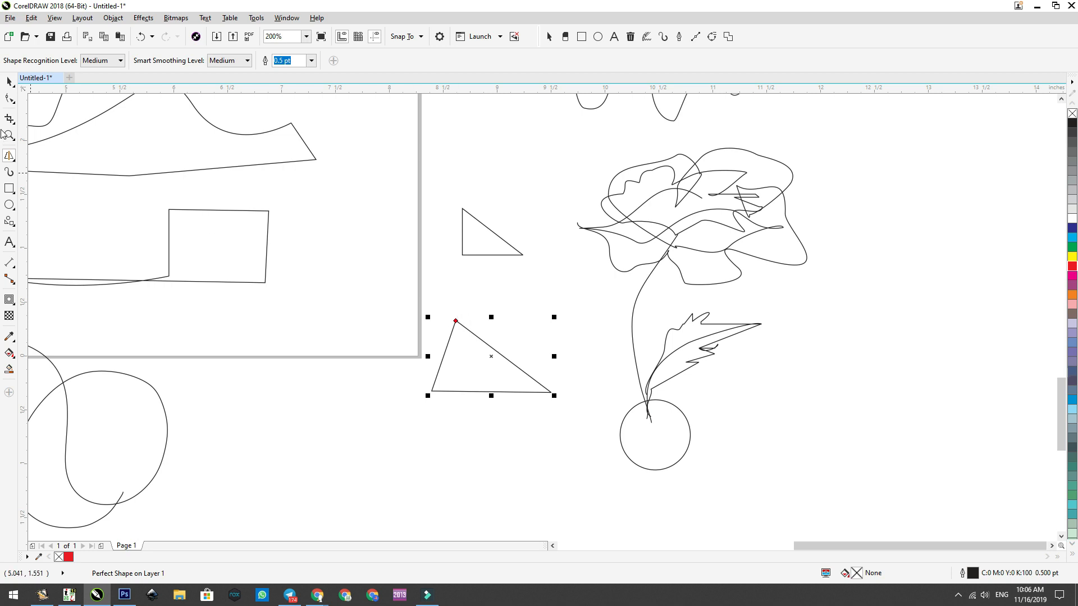
left_click(12, 99)
mouse_move(457, 325)
left_mouse_down()
mouse_move(477, 311)
mouse_move(473, 323)
mouse_move(470, 314)
left_mouse_up()
left_click(6, 83)
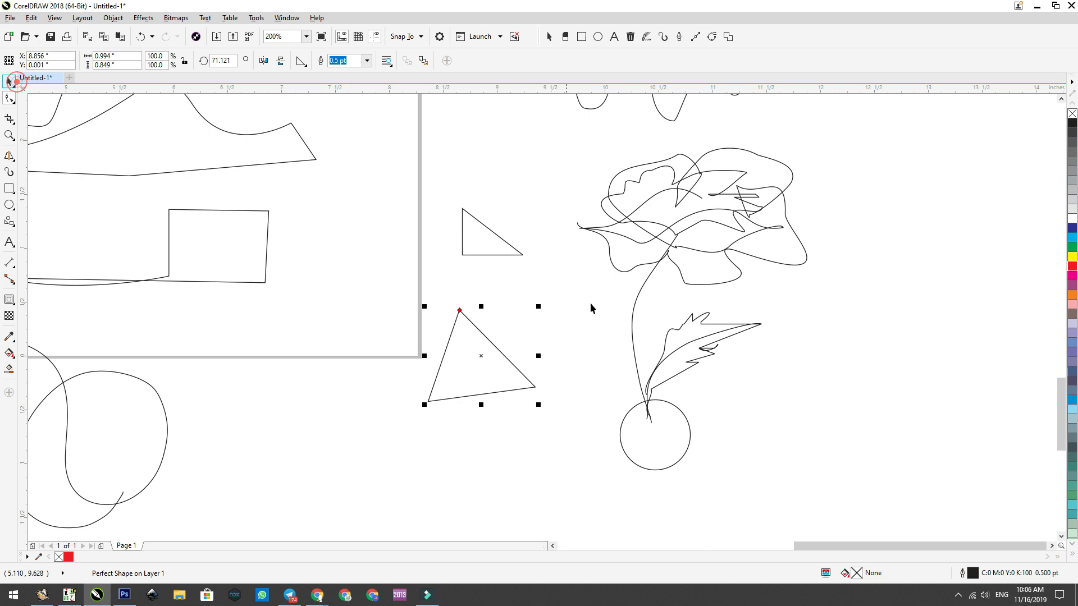
Step: Draw a rectangle by hand with Smart Drawing to the right of the flower's leaf and circular base
left_click(9, 158)
mouse_move(827, 357)
left_mouse_down()
mouse_move(902, 352)
mouse_move(911, 413)
left_mouse_up()
left_click_drag(841, 417, 827, 355)
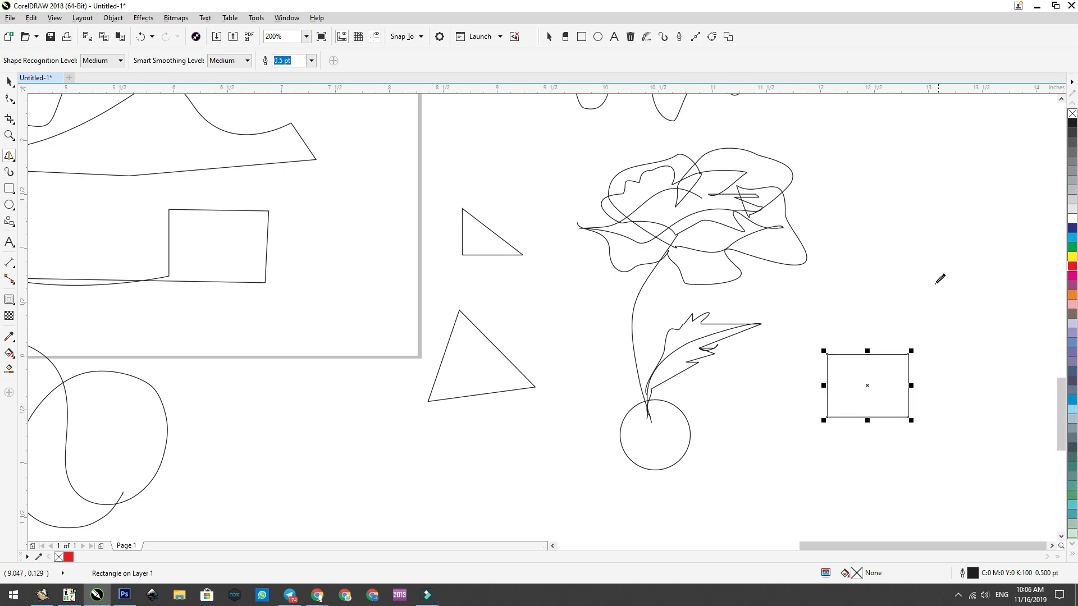
Step: Draw a parallelogram by hand with Smart Drawing above the rectangle and reshape it by its corner to about 0.45 by 0.99 in
mouse_move(866, 216)
left_mouse_down()
mouse_move(954, 231)
mouse_move(988, 271)
mouse_move(907, 271)
mouse_move(853, 214)
left_mouse_up()
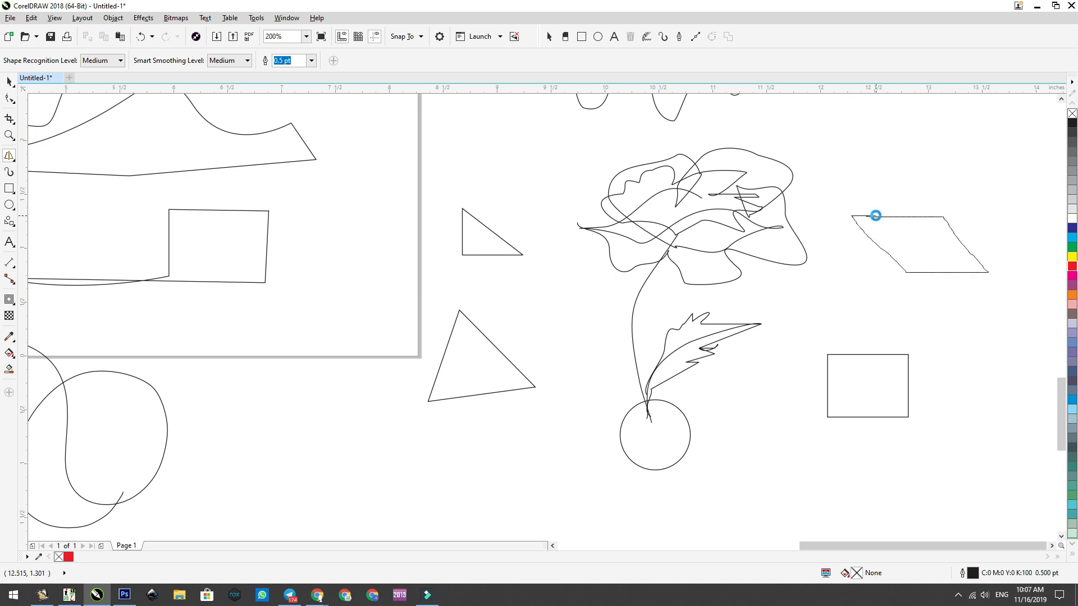
left_click(10, 98)
left_click_drag(990, 275, 933, 249)
left_click(919, 266)
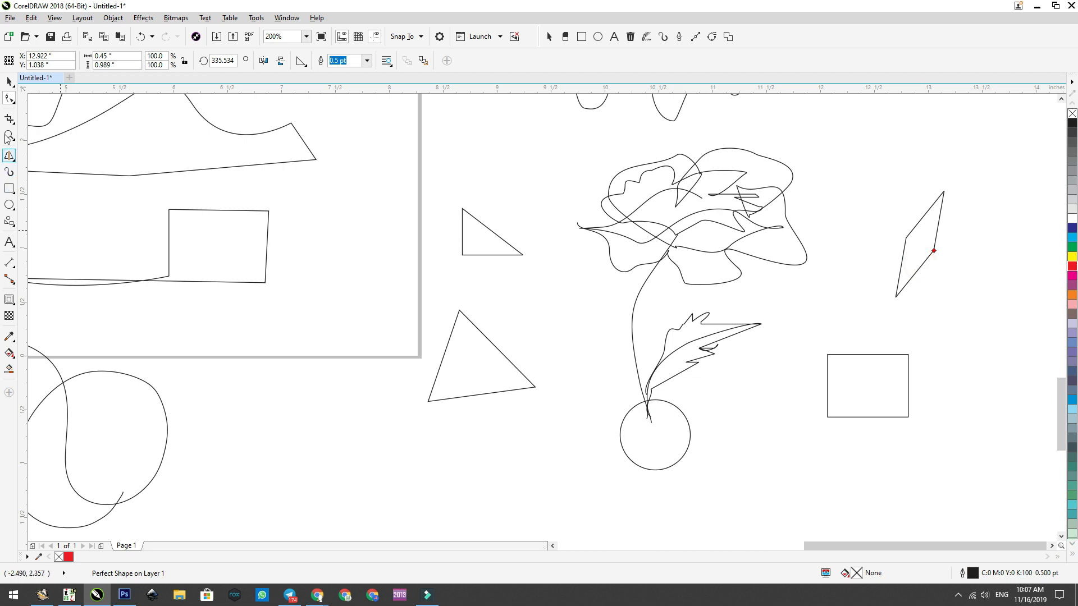
left_click(10, 83)
Step: Draw a tall, open wavy curve with Smart Drawing between the flower and the parallelogram
left_click(9, 156)
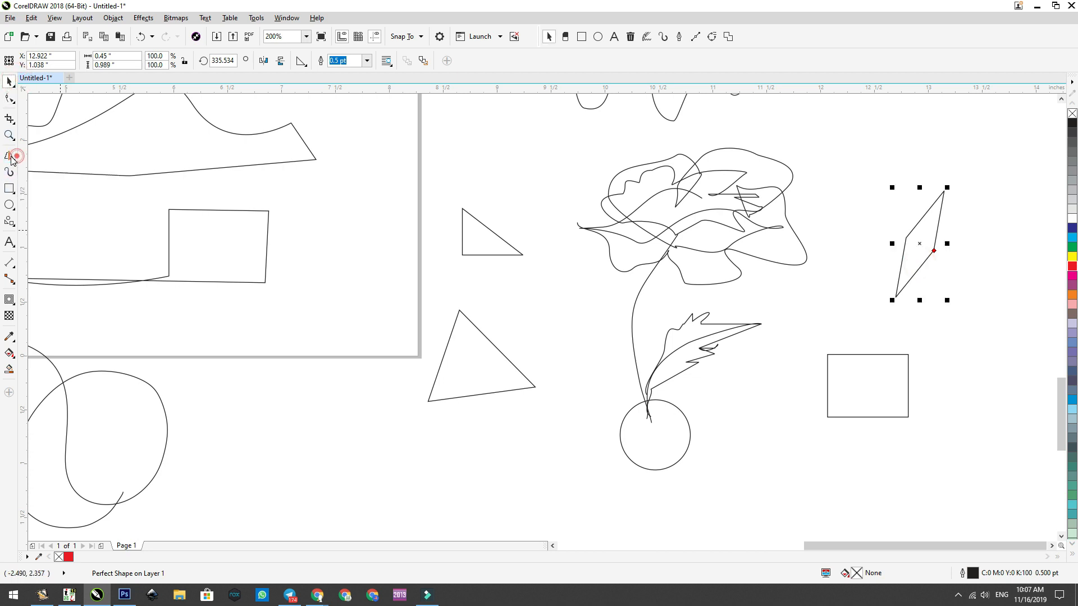
mouse_move(795, 318)
left_mouse_down()
mouse_move(842, 194)
mouse_move(881, 162)
mouse_move(885, 245)
mouse_move(857, 298)
mouse_move(803, 339)
left_mouse_up()
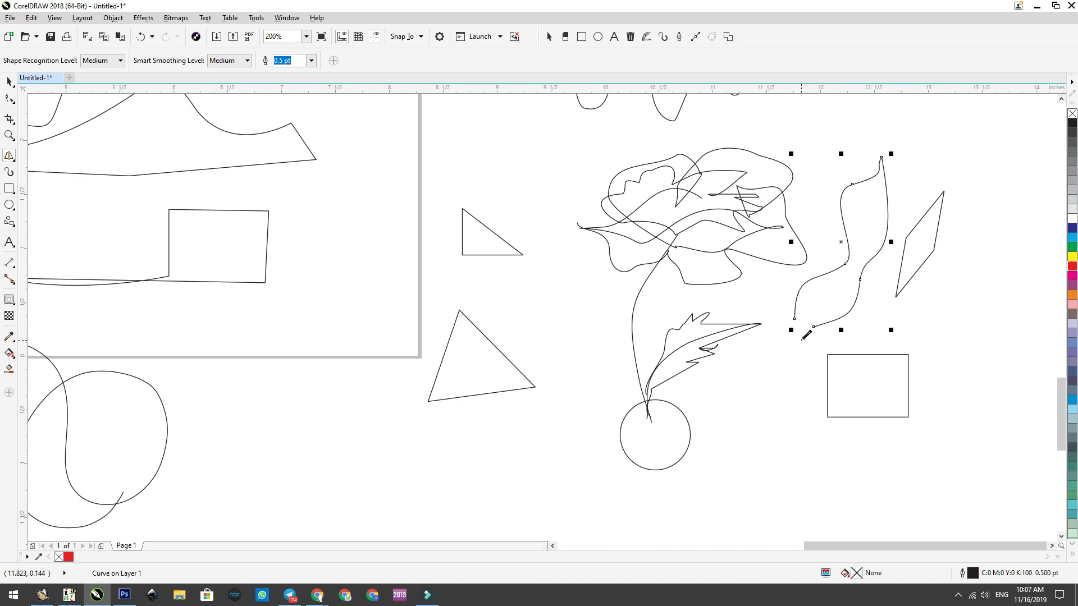
left_click(14, 162)
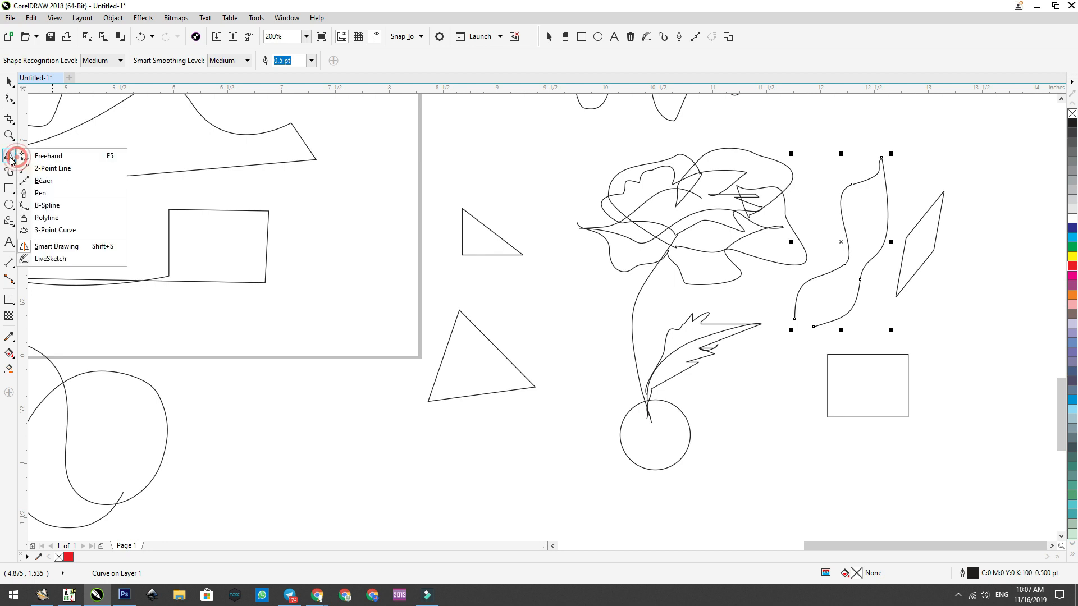
left_click(50, 259)
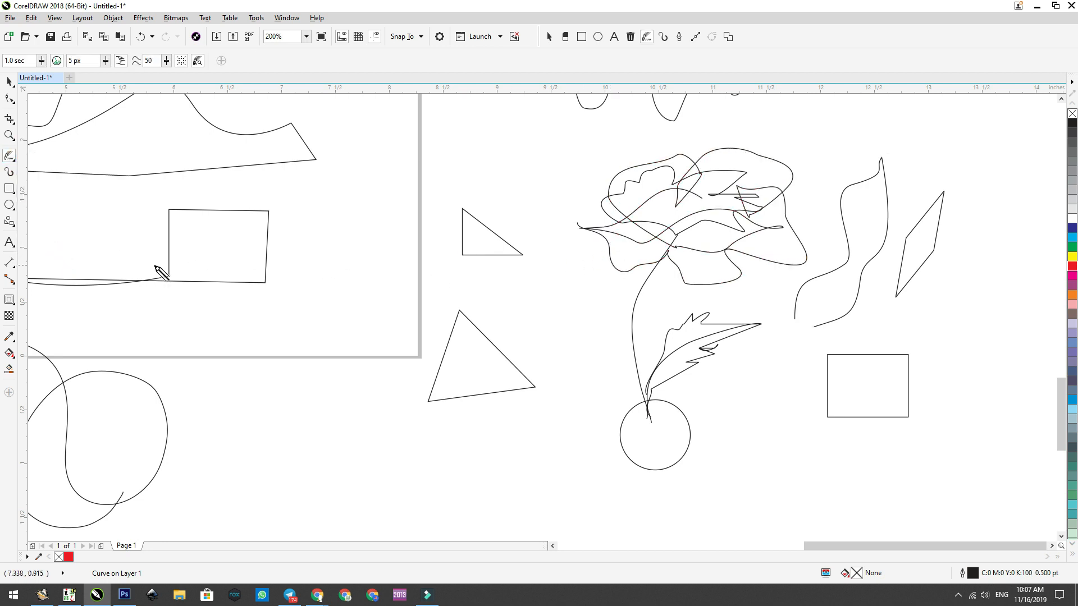
scroll(39, 163, "down", 2)
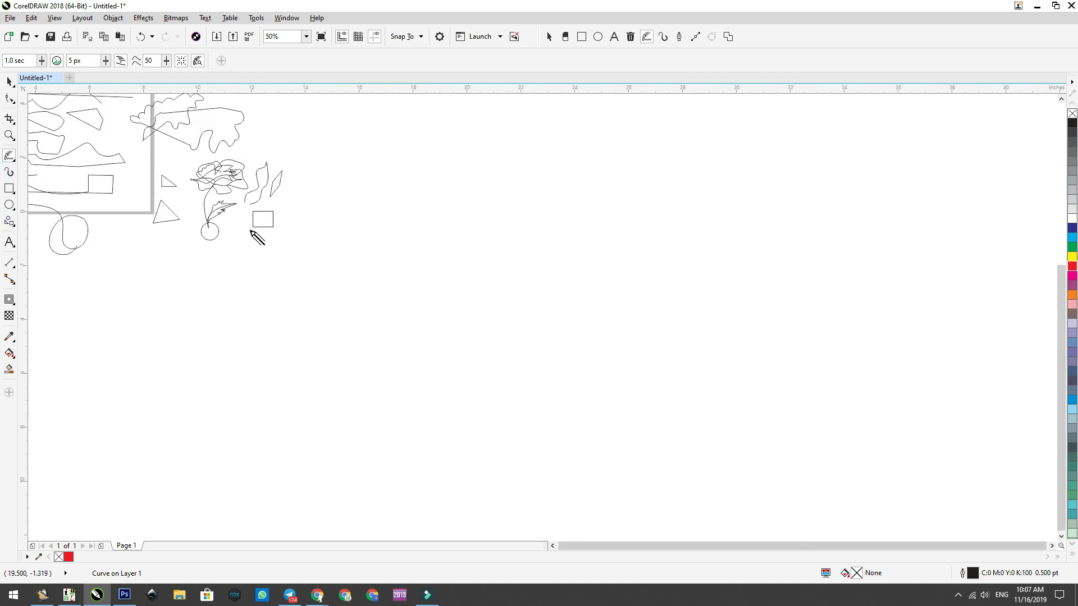
scroll(200, 210, "up", 2)
scroll(200, 210, "up", 2)
scroll(353, 230, "down", 4)
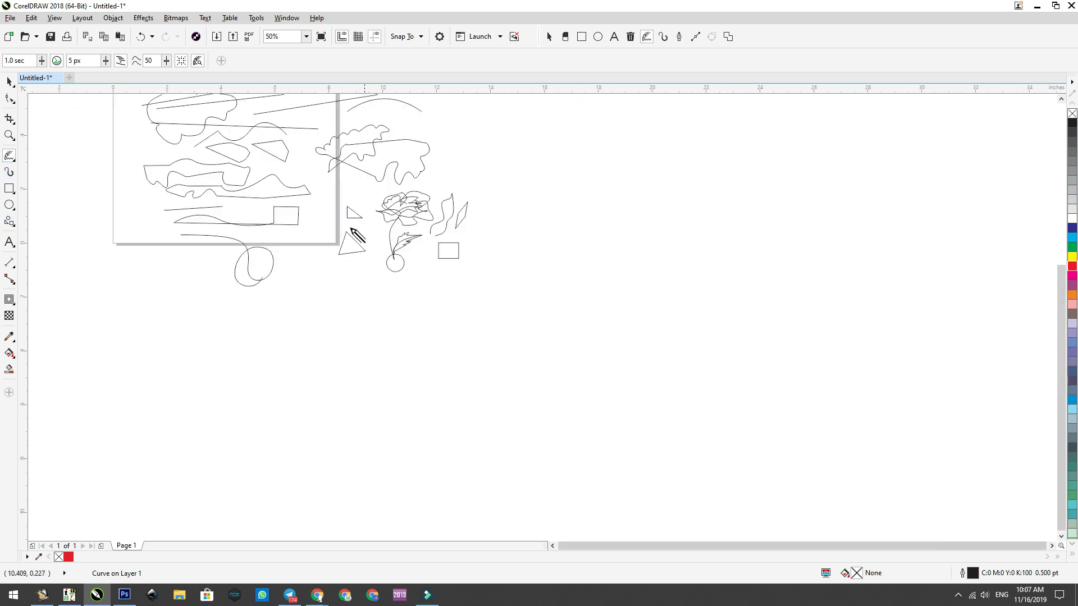
scroll(168, 166, "up", 2)
scroll(377, 226, "down", 2)
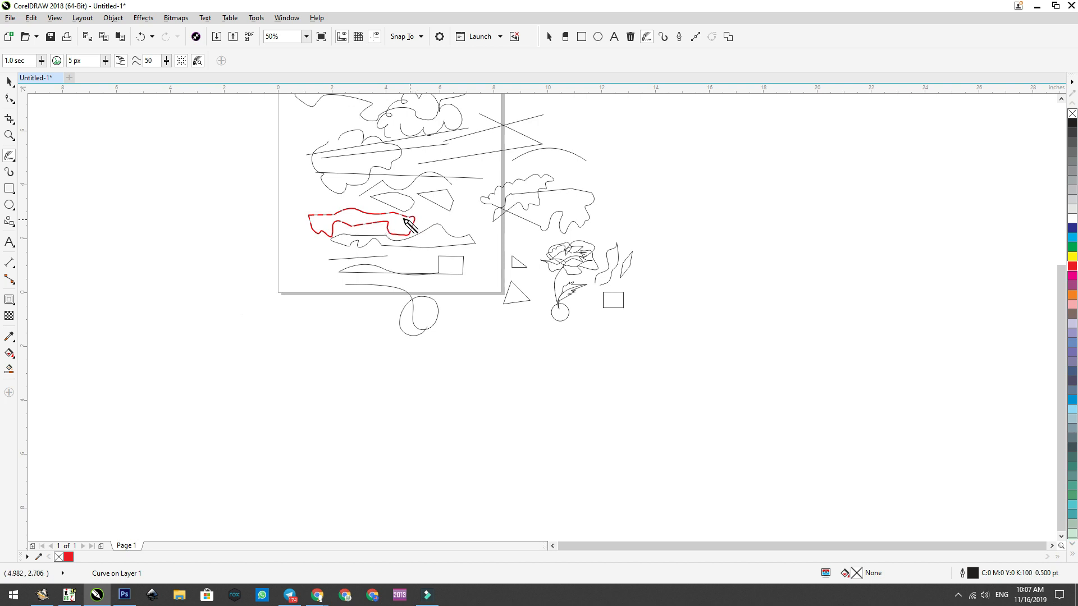
Step: Draw an open, irregular curve with Smart Drawing in the blank area just outside the page's left edge
left_click(8, 157)
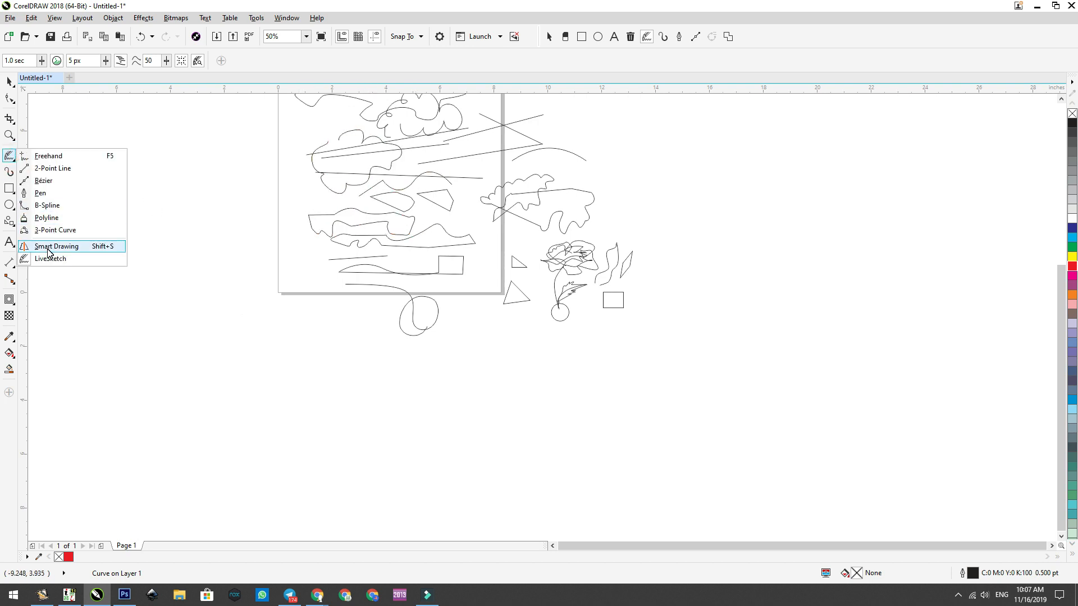
left_click(50, 247)
scroll(269, 213, "up", 2)
mouse_move(163, 233)
left_mouse_down()
mouse_move(201, 185)
mouse_move(242, 157)
mouse_move(248, 224)
mouse_move(189, 290)
left_mouse_up()
Step: Sketch a tall wavy outline with LiveSketch outside the page and a rough circle across the page's left edge
left_click(9, 159)
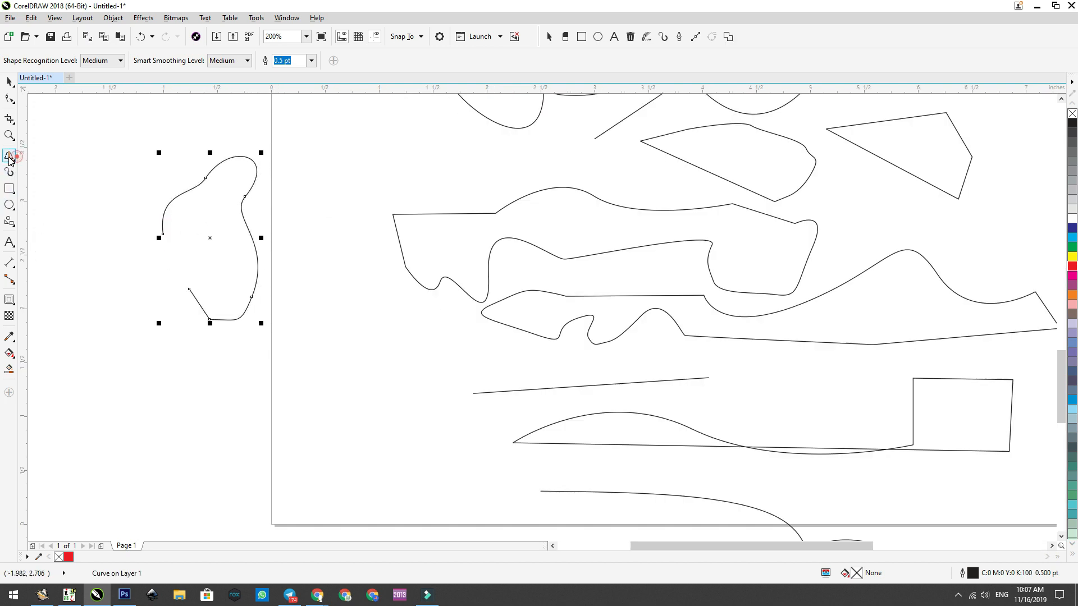
left_click(50, 258)
mouse_move(97, 293)
left_mouse_down()
mouse_move(168, 382)
mouse_move(132, 442)
mouse_move(85, 308)
left_mouse_up()
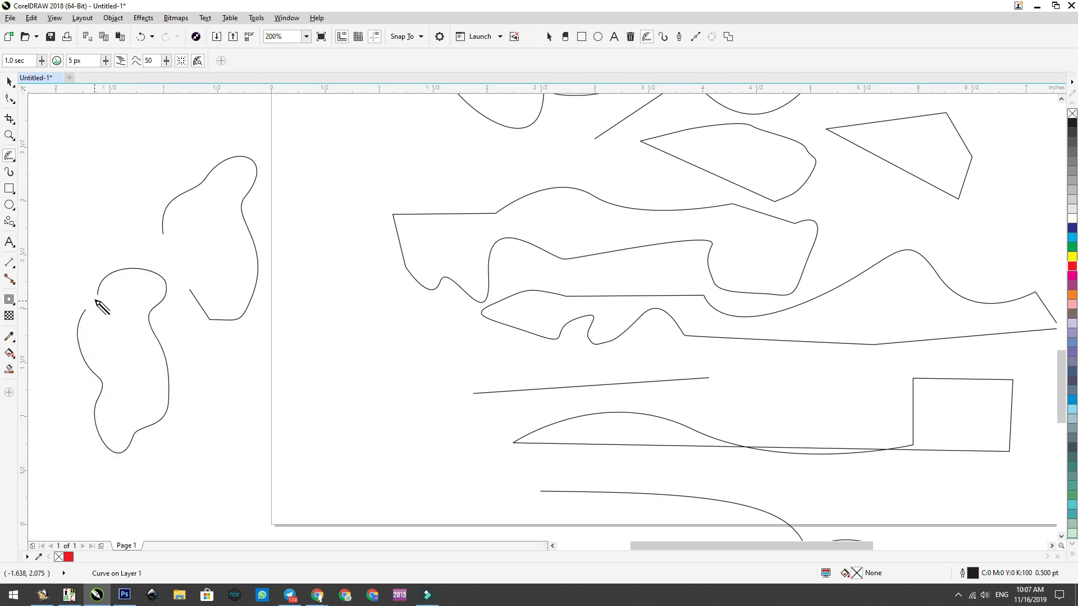
mouse_move(248, 385)
left_mouse_down()
mouse_move(296, 363)
mouse_move(299, 455)
mouse_move(246, 414)
mouse_move(240, 366)
left_mouse_up()
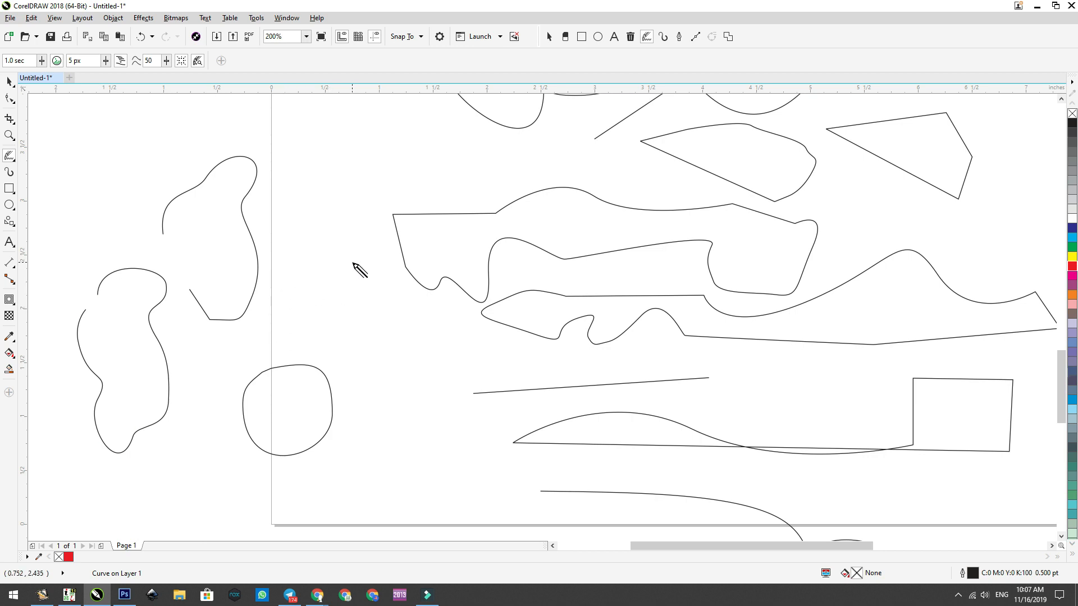
Step: Sketch a wide arc crossed by two long strokes with LiveSketch outside the page, plus a quarter arc just inside its left edge
scroll(357, 269, "down", 4)
scroll(348, 228, "up", 2)
scroll(343, 329, "up", 2)
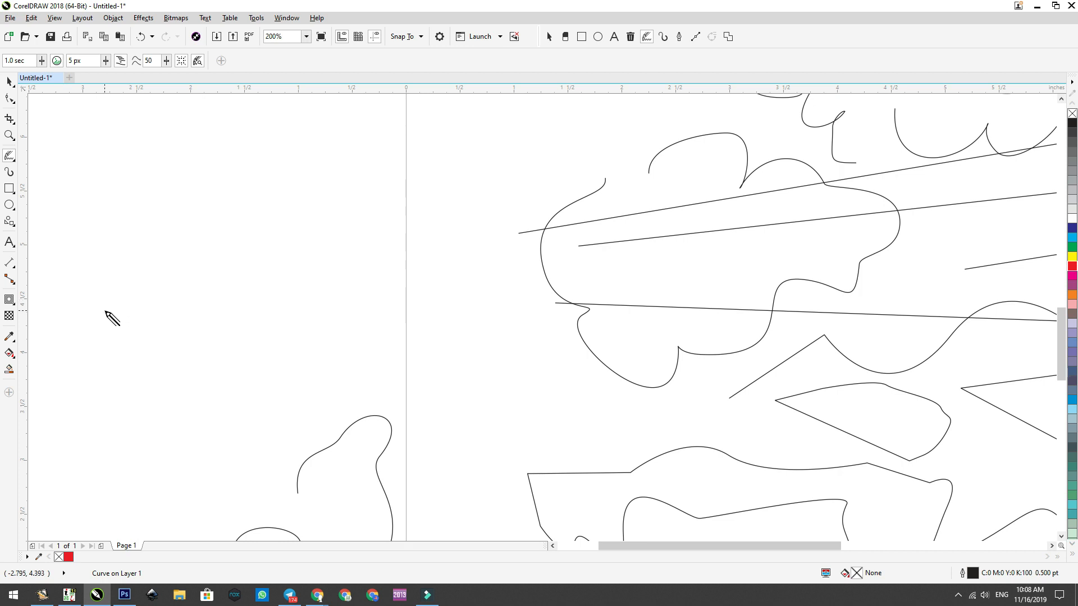
mouse_move(93, 306)
left_mouse_down()
mouse_move(187, 261)
mouse_move(281, 270)
mouse_move(317, 298)
mouse_move(327, 322)
mouse_move(314, 371)
left_mouse_up()
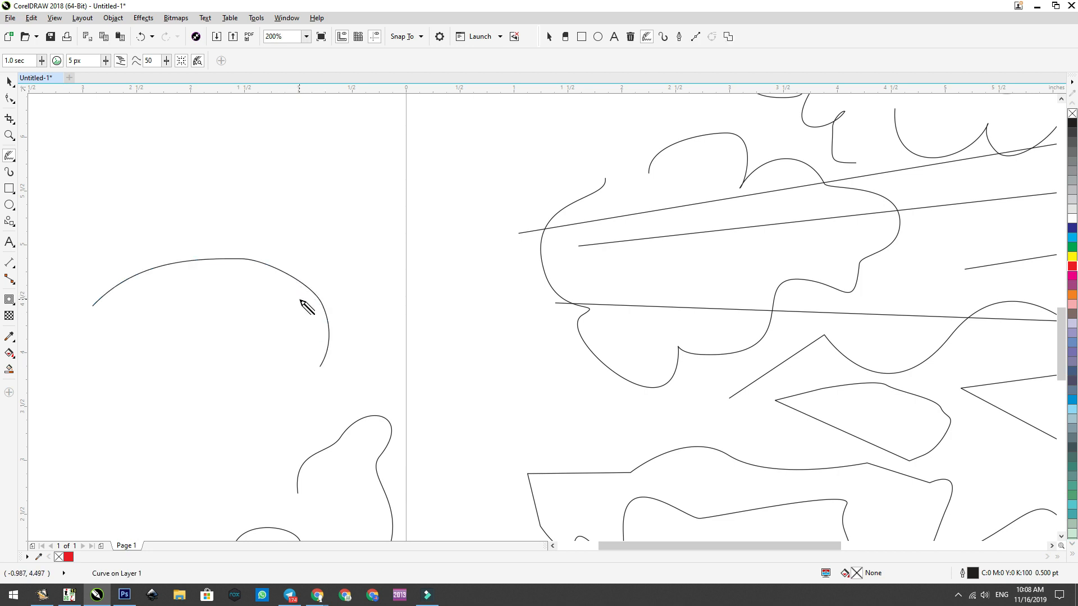
mouse_move(336, 176)
left_mouse_down()
mouse_move(263, 321)
mouse_move(253, 405)
mouse_move(260, 392)
mouse_move(260, 380)
mouse_move(242, 429)
left_mouse_up()
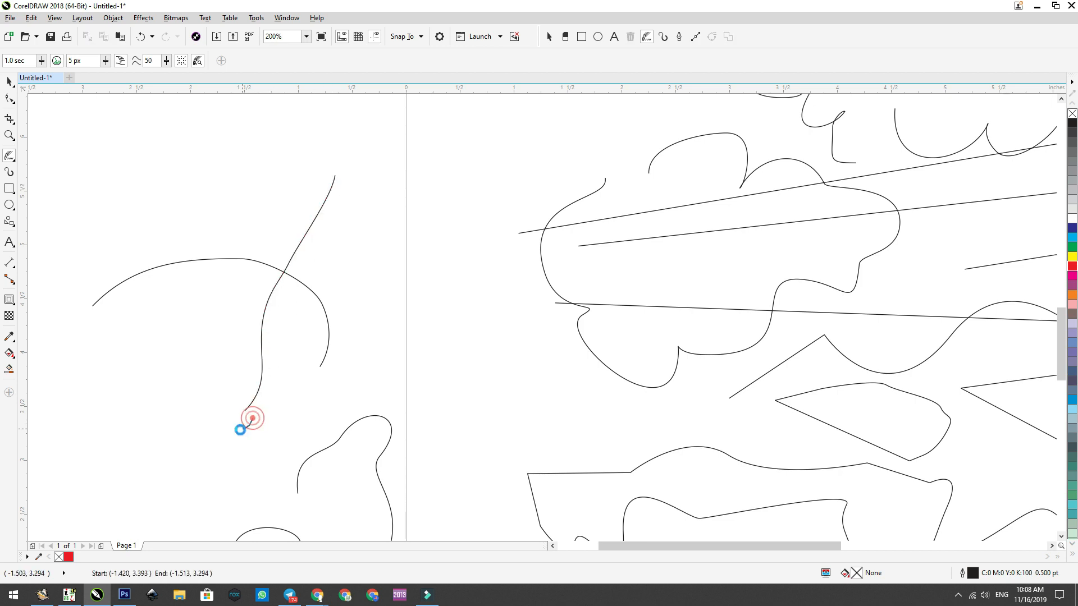
mouse_move(237, 149)
left_mouse_down()
mouse_move(219, 265)
mouse_move(217, 236)
mouse_move(218, 222)
mouse_move(229, 356)
mouse_move(220, 292)
left_mouse_up()
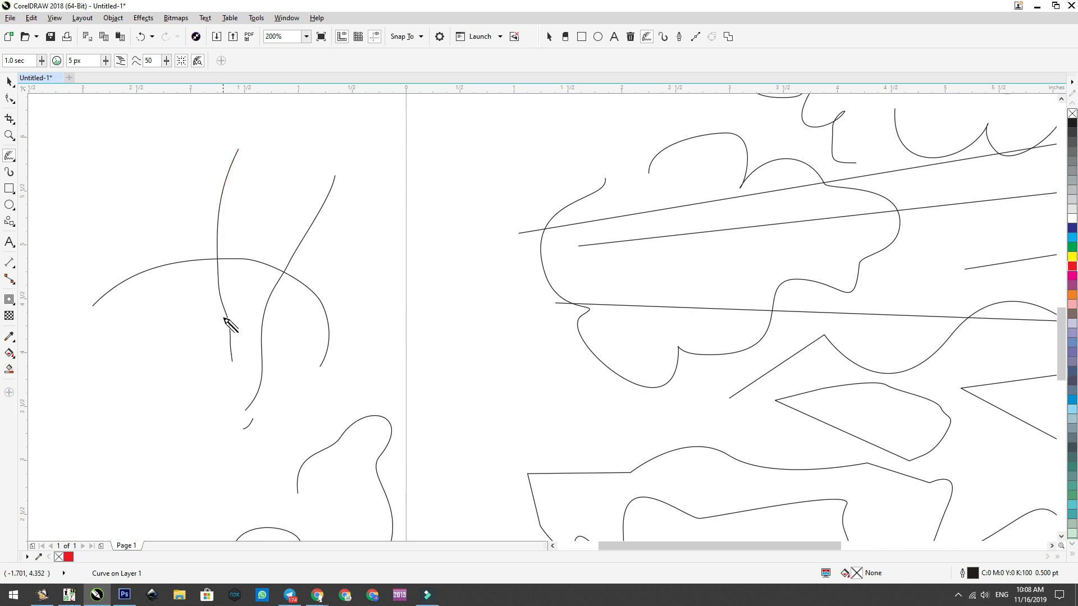
left_click_drag(232, 372, 233, 327)
mouse_move(605, 133)
left_mouse_down()
mouse_move(523, 151)
mouse_move(481, 177)
mouse_move(503, 162)
mouse_move(466, 207)
mouse_move(464, 275)
left_mouse_up()
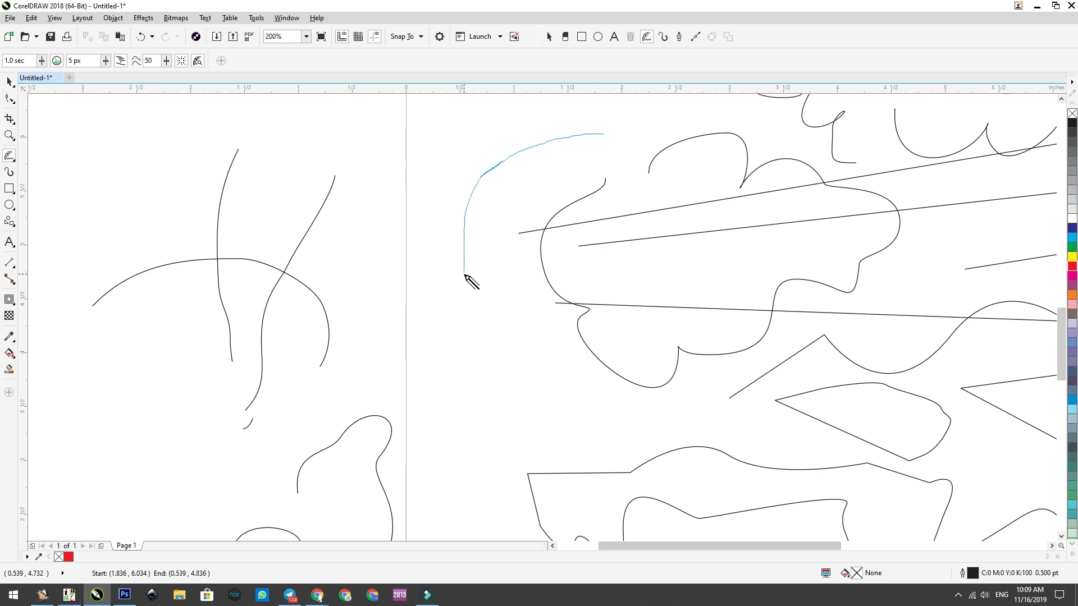
Step: Place a copy of the middle bar from the calligraphy emblem's upper circle in the blank area to the right of the emblem
scroll(320, 250, "down", 6)
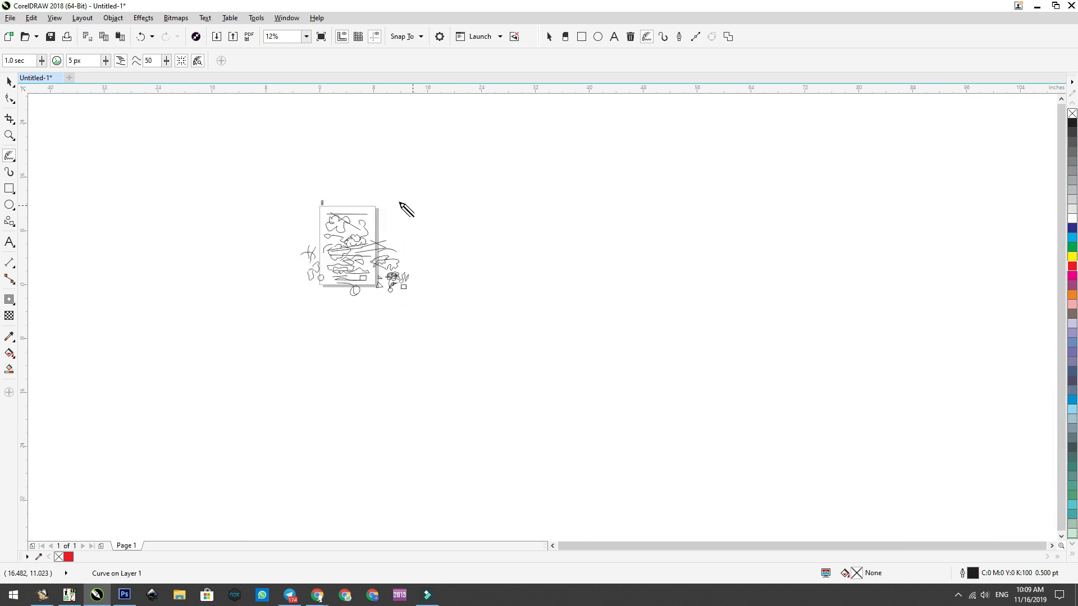
scroll(406, 210, "up", 3)
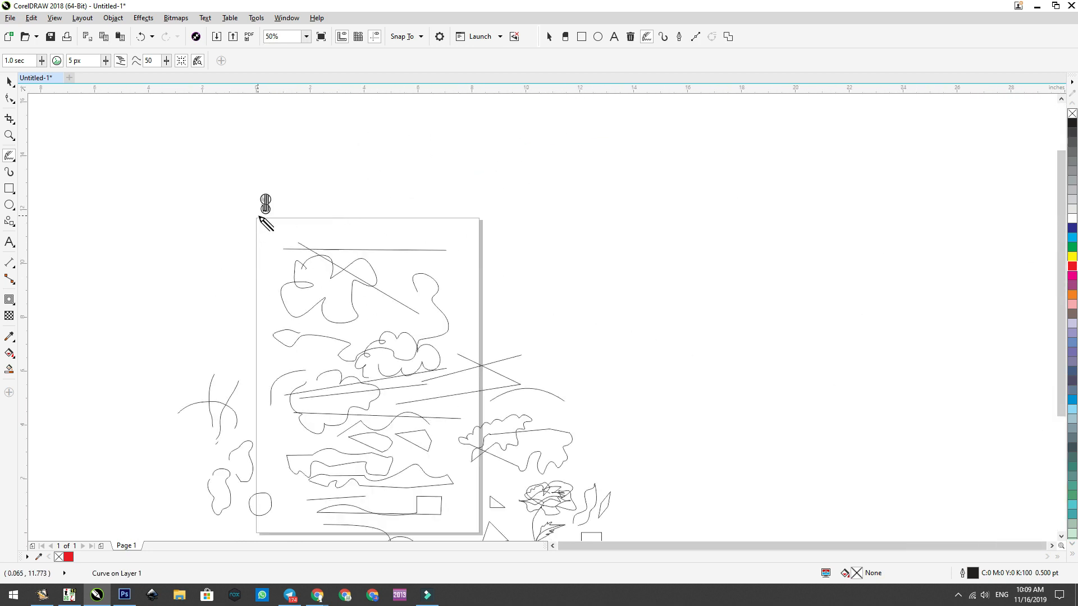
scroll(264, 221, "up", 4)
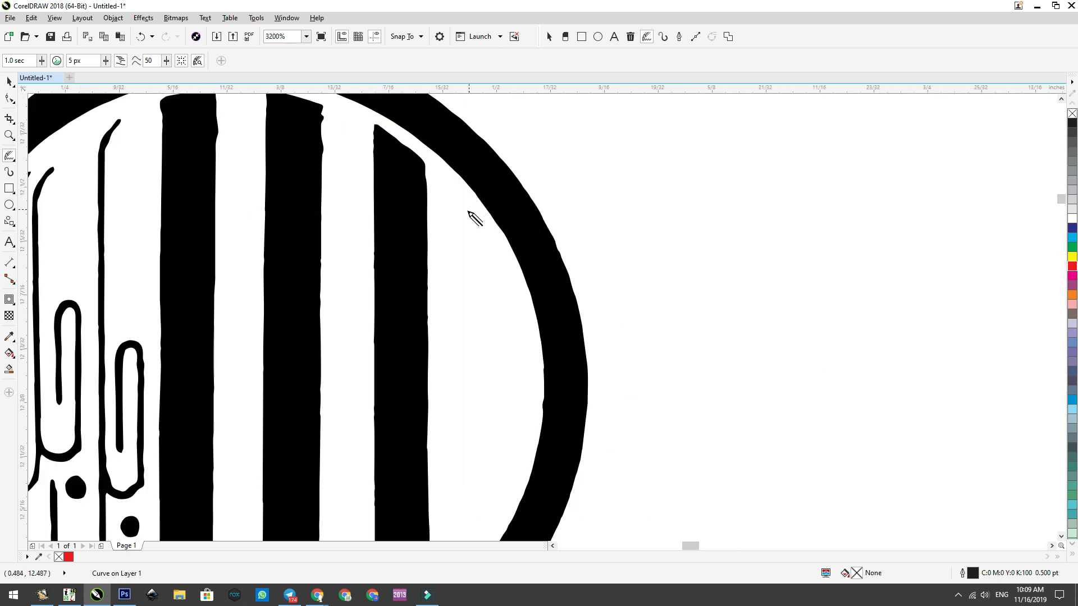
scroll(474, 217, "down", 4)
left_click(10, 159)
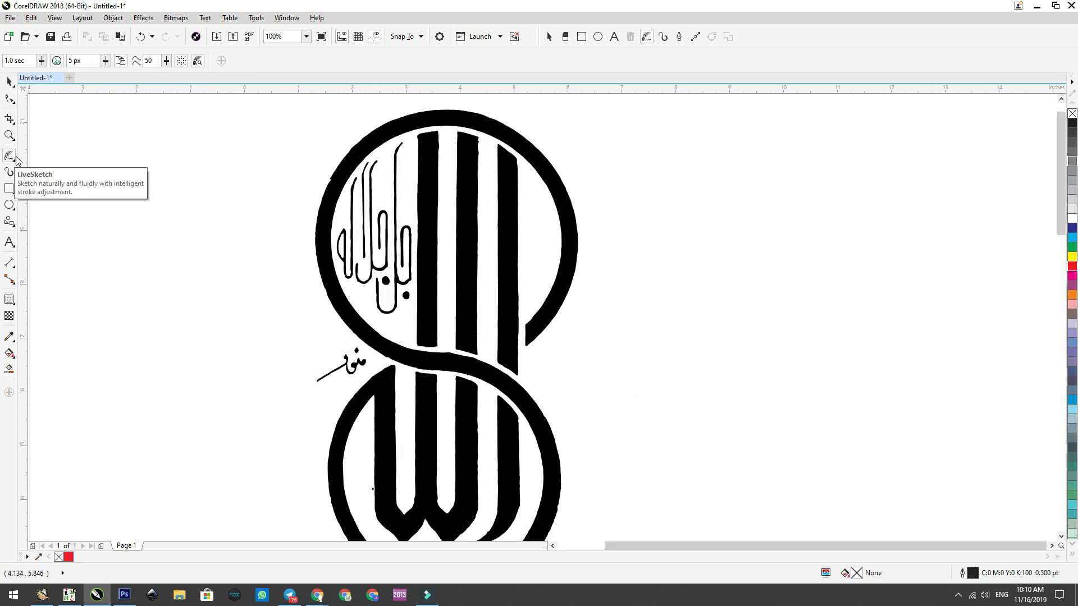
left_click(9, 82)
left_click(470, 254)
mouse_move(470, 253)
left_mouse_down()
mouse_move(597, 269)
mouse_move(713, 265)
mouse_move(680, 261)
left_mouse_up()
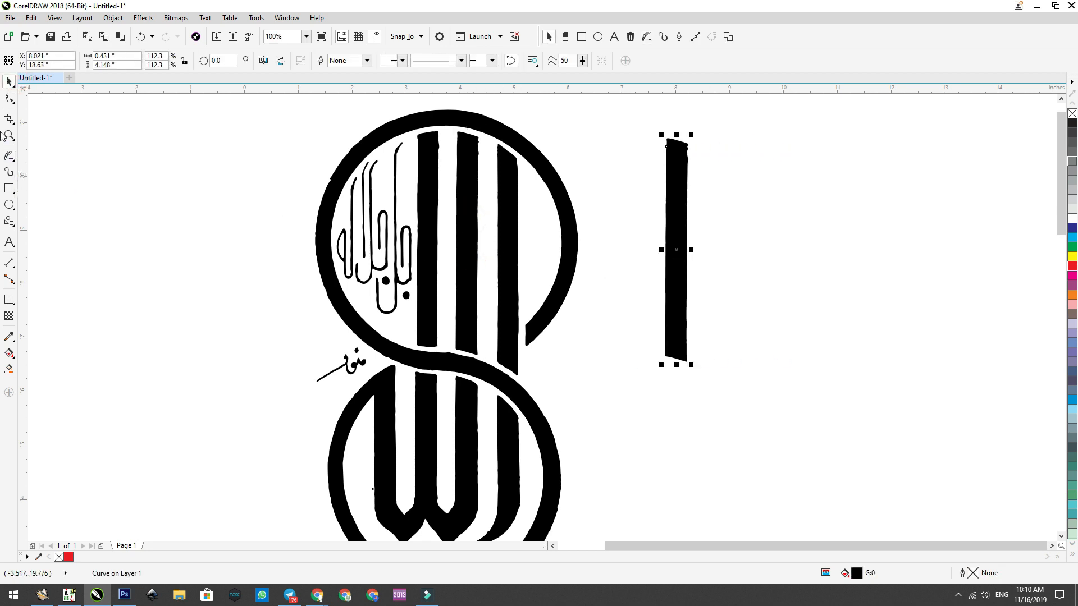
Step: Examine the nodes of the copied bar and of the emblem's original middle bar with the Shape tool
left_click(9, 99)
mouse_move(679, 108)
left_mouse_down()
mouse_move(715, 421)
mouse_move(742, 236)
left_mouse_up()
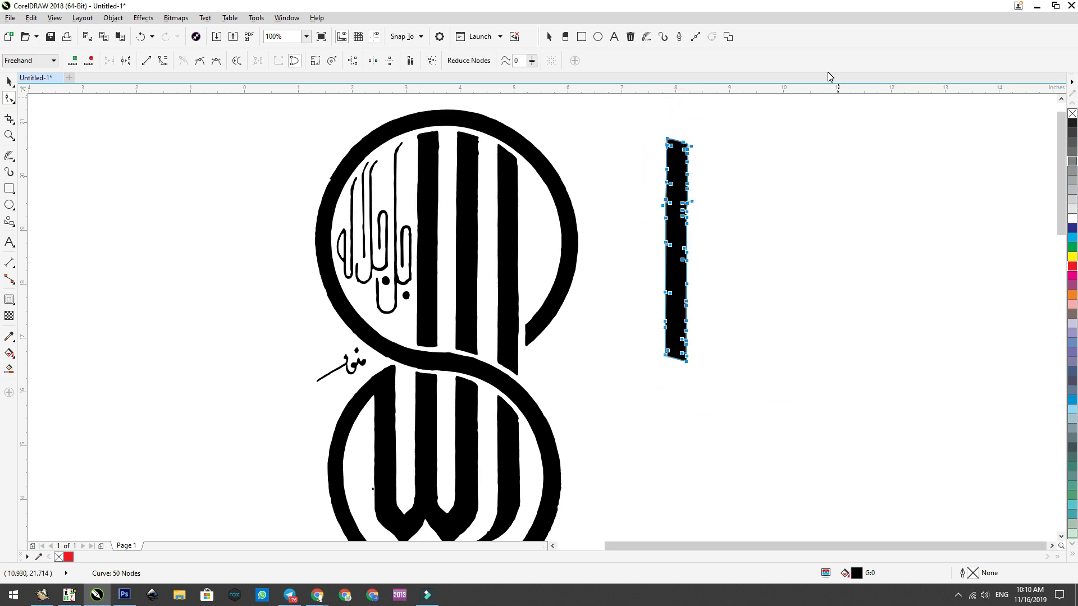
left_click(463, 200)
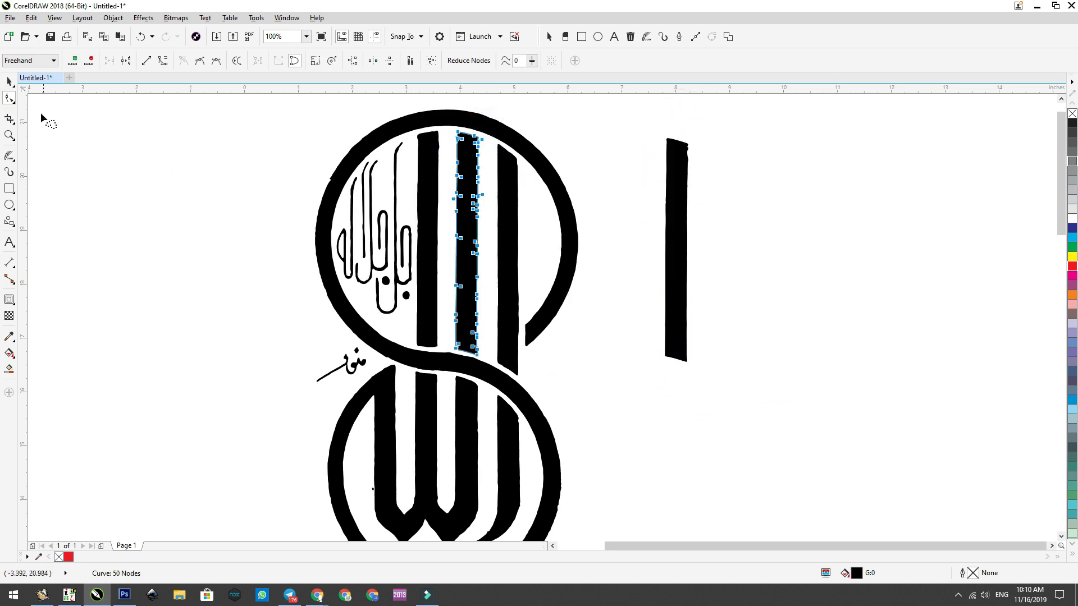
left_click(10, 81)
Step: Redraw the copied bar as a simplified smooth curve with LiveSketch
left_click(9, 157)
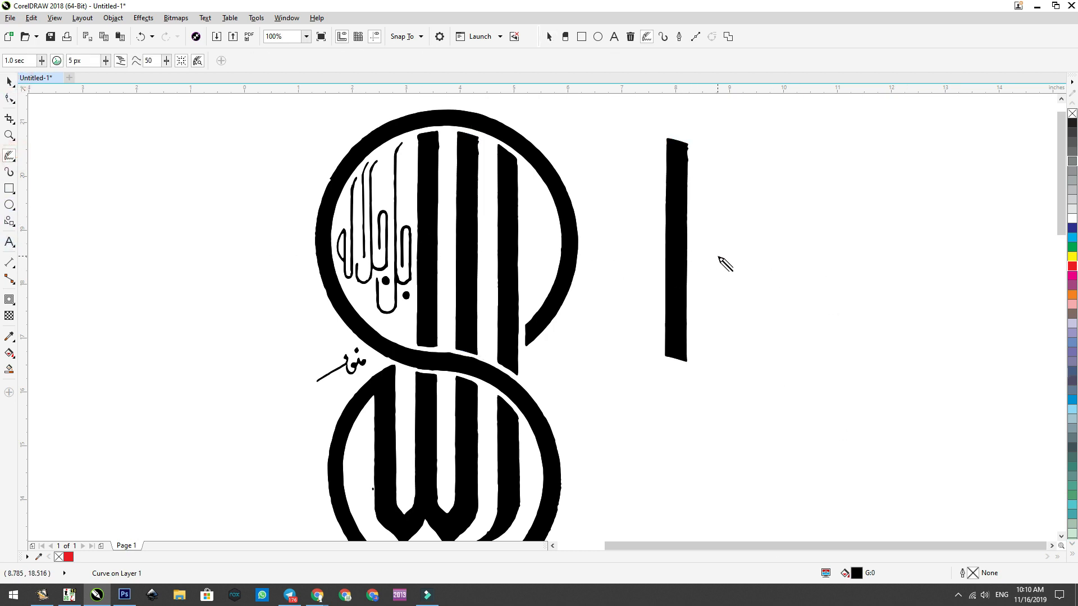
key("ctrl+z")
left_click(688, 248)
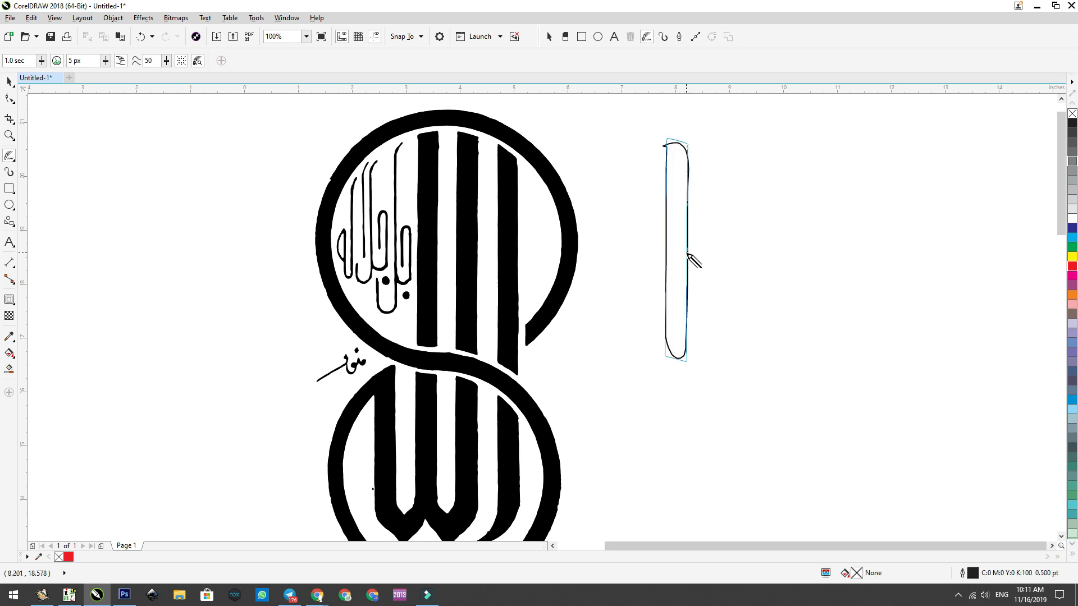
Step: Compare the nodes of the redrawn bar with those of the emblem's original middle bar
left_click(9, 98)
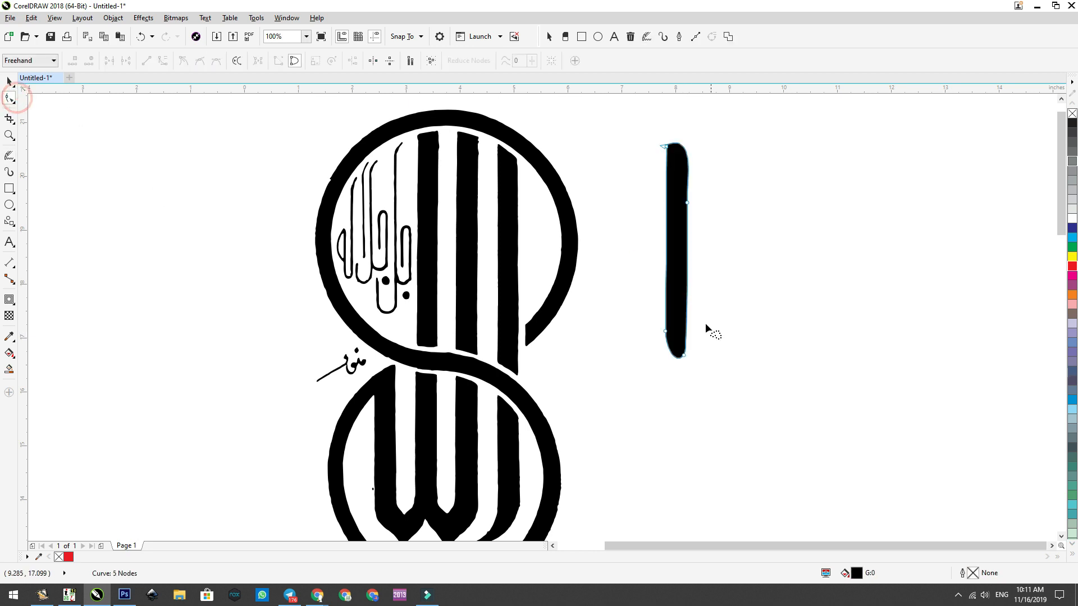
left_click(689, 205)
left_click(758, 308)
left_click(474, 236)
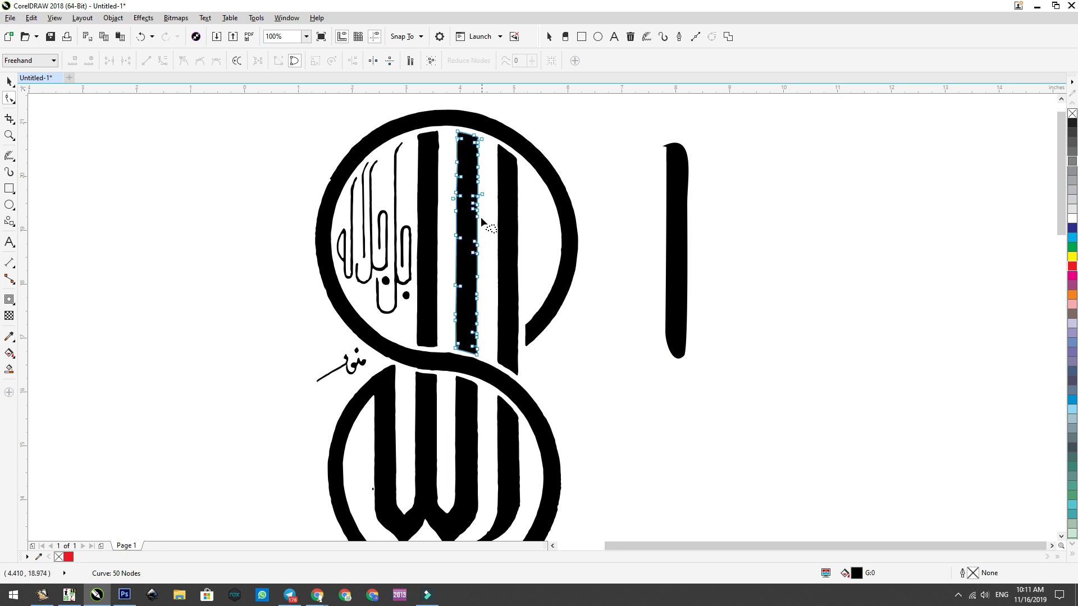
Step: Try redrawing the rightmost bar in the emblem's upper circle with LiveSketch, and undo the change
left_click(9, 160)
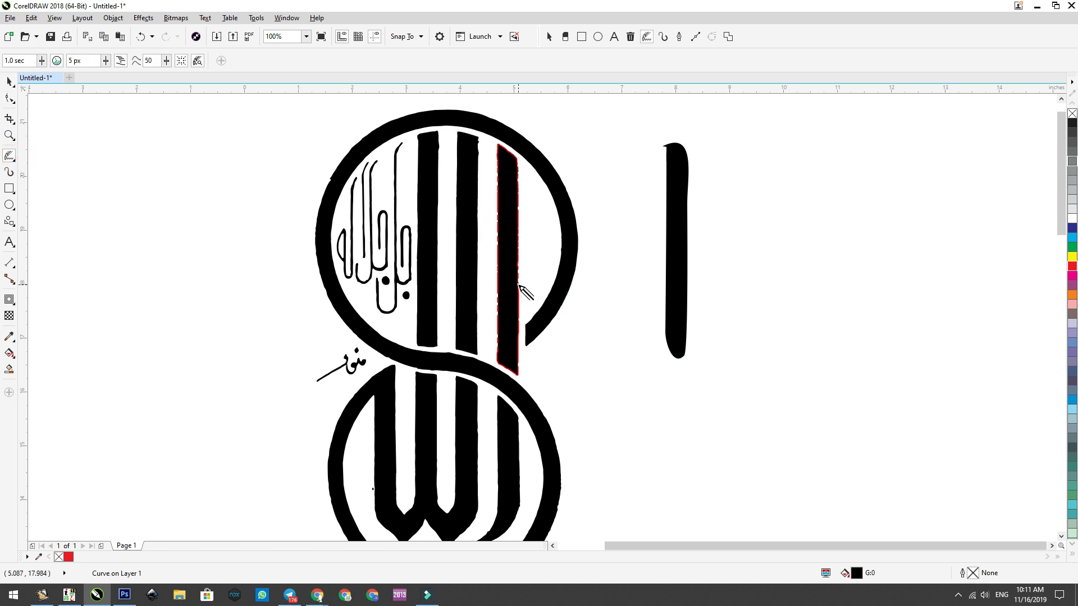
left_click(518, 286)
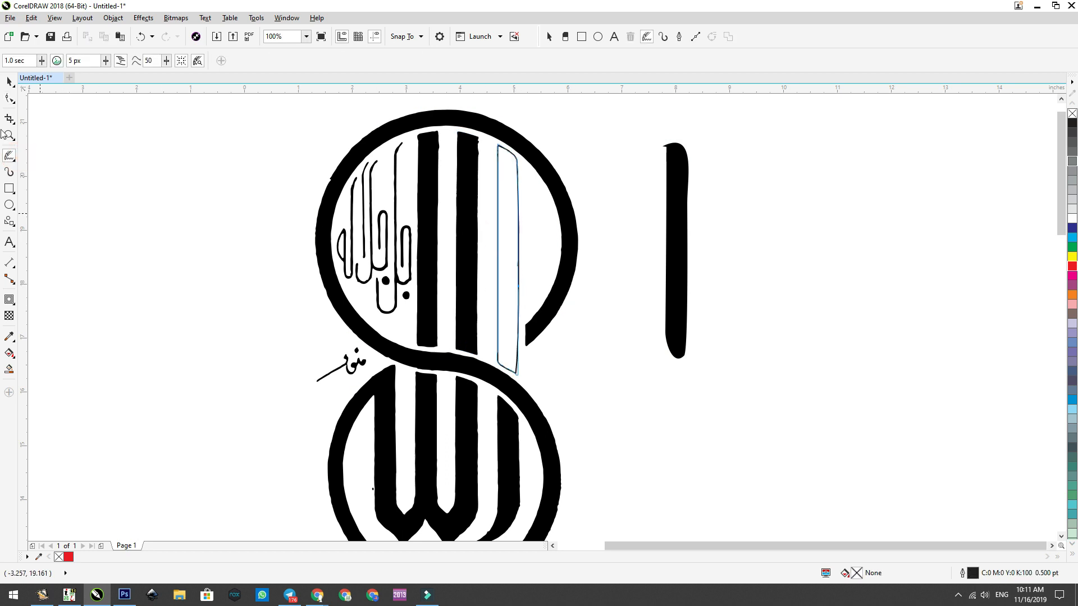
key("ctrl+z")
left_click(9, 82)
left_click(607, 152)
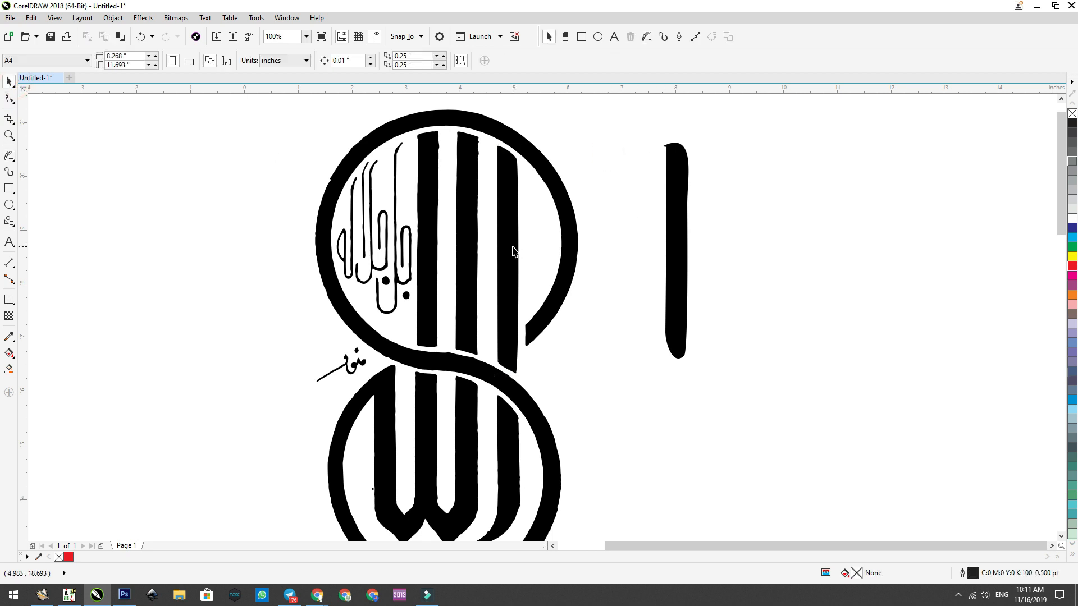
left_click(141, 37)
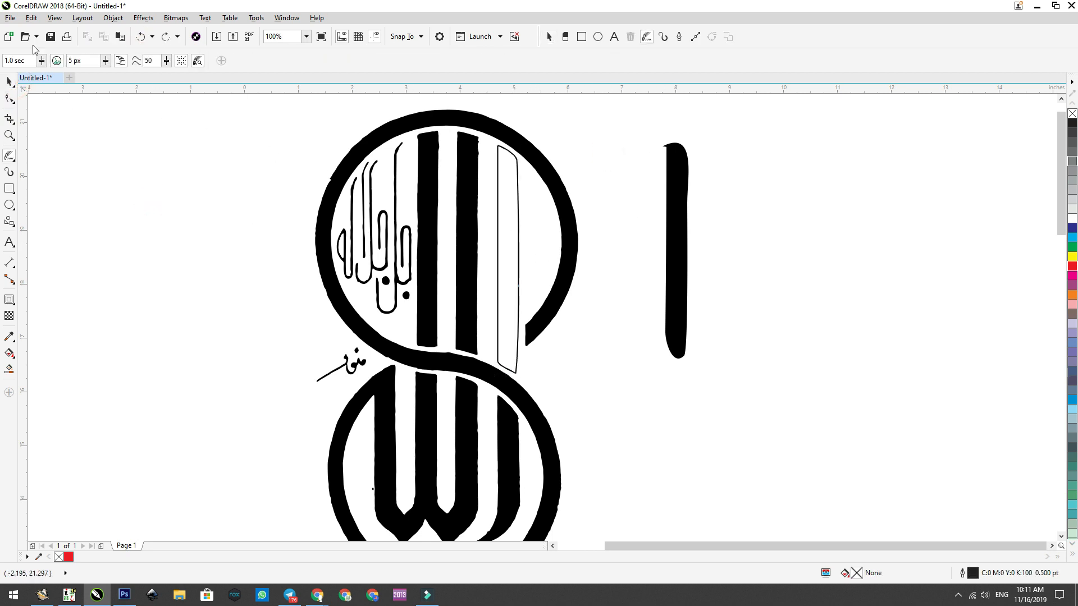
left_click(141, 37)
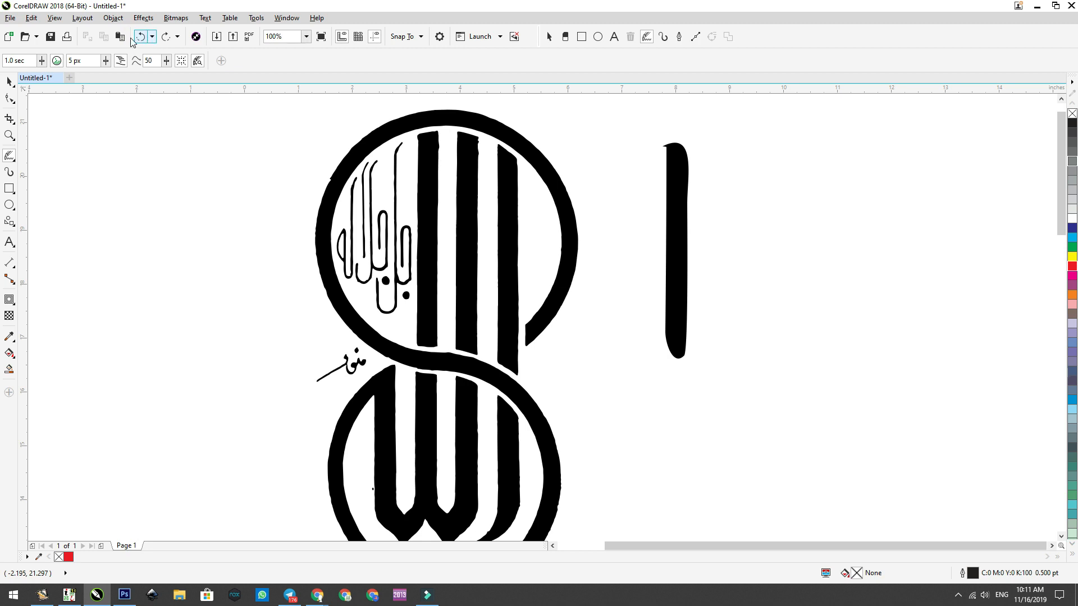
Step: Place a copy of the rightmost bar from the emblem's upper circle to the right of the redrawn bar
left_click(9, 81)
mouse_move(508, 229)
left_mouse_down()
mouse_move(810, 271)
mouse_move(801, 241)
left_mouse_up()
right_click(800, 240)
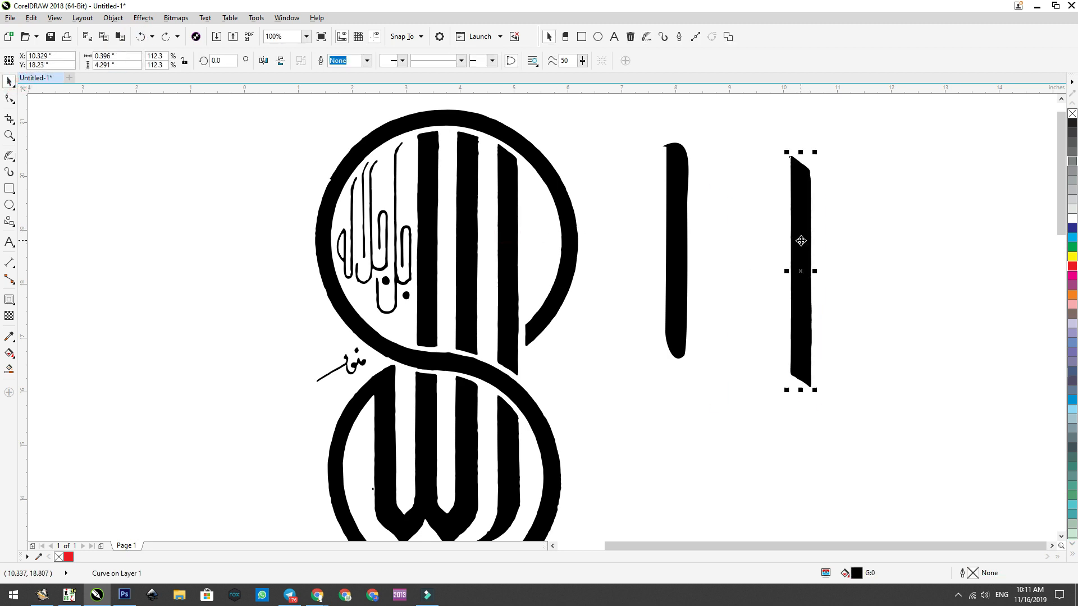
Step: Redraw the rightmost bar in the emblem's upper circle as a simplified curve with LiveSketch
left_click(10, 160)
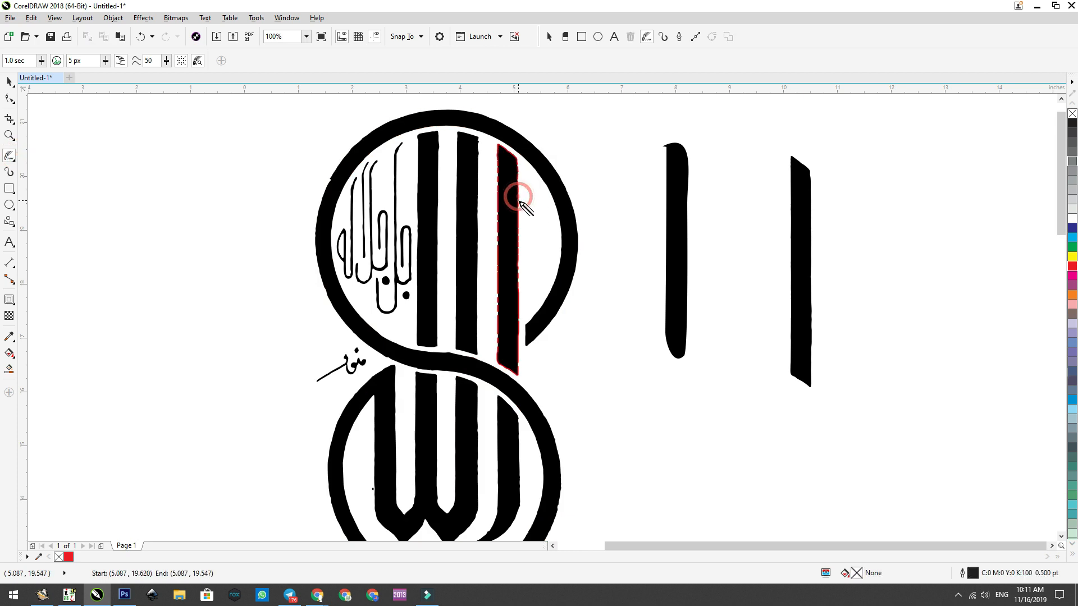
left_click(9, 81)
Step: Compare the nodes of the redrawn rightmost bar in the emblem with those of its unmodified copy outside the emblem
left_click(9, 98)
mouse_move(453, 335)
left_mouse_down()
mouse_move(568, 258)
mouse_move(606, 207)
mouse_move(590, 242)
left_mouse_up()
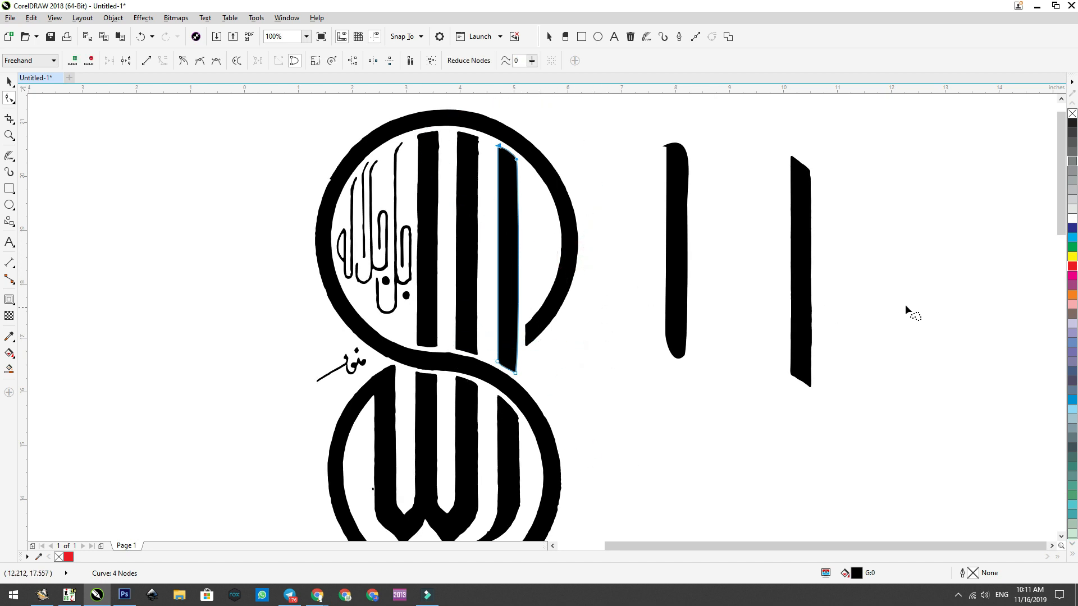
left_click(801, 224)
mouse_move(883, 183)
left_mouse_down()
mouse_move(697, 204)
mouse_move(1055, 382)
left_mouse_up()
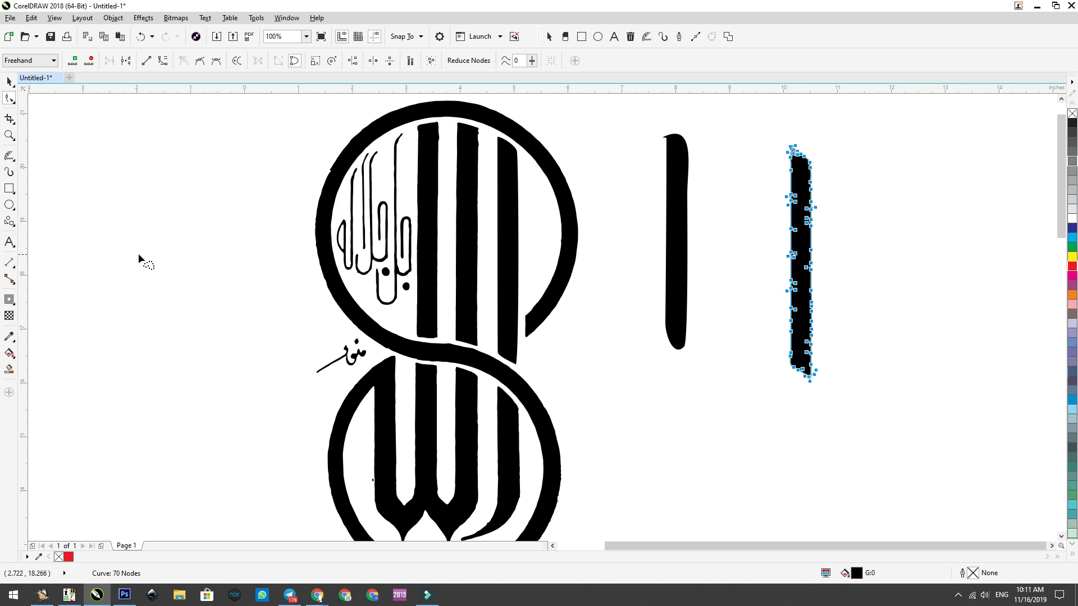
left_click(9, 158)
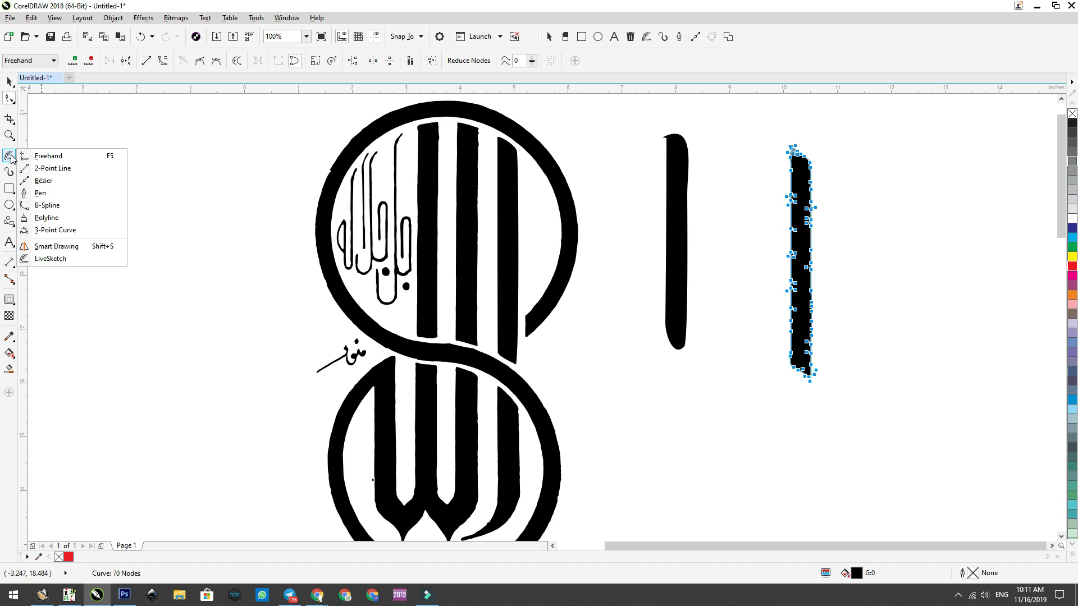
left_click(11, 86)
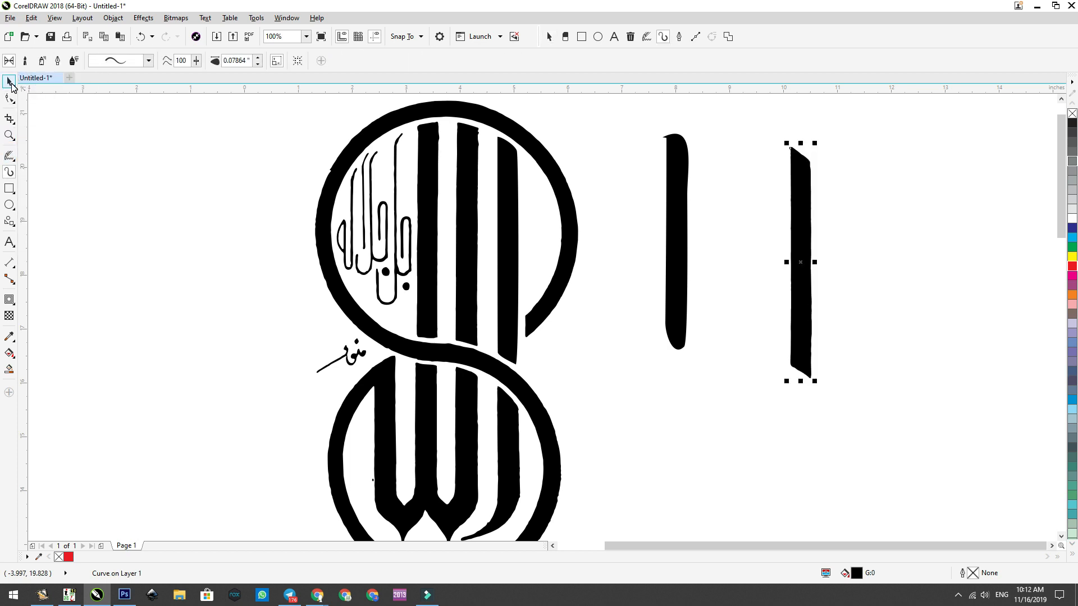
left_click(9, 82)
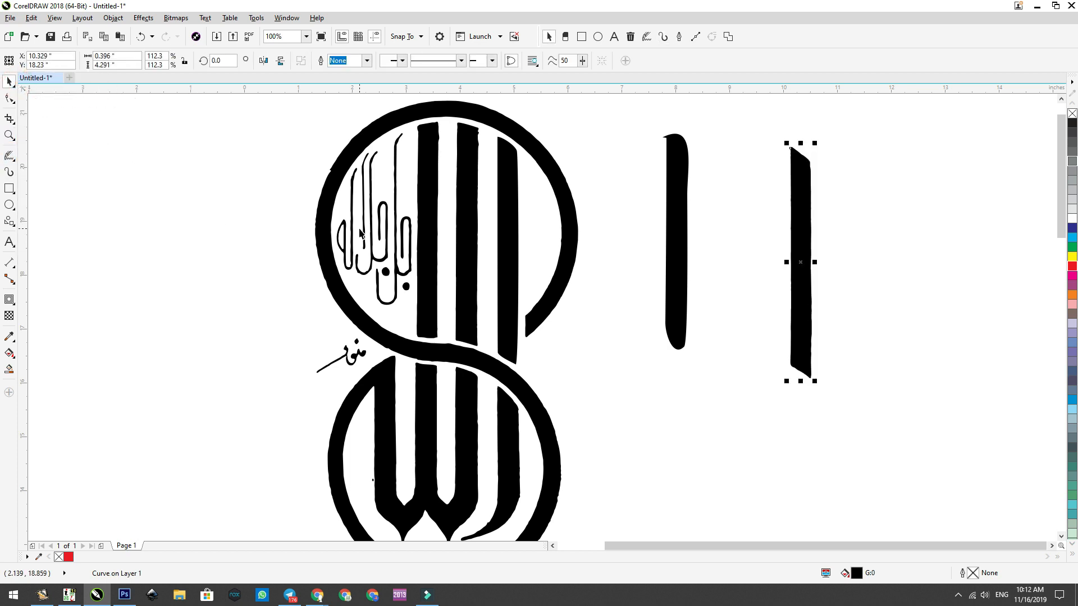
scroll(359, 230, "down", 2)
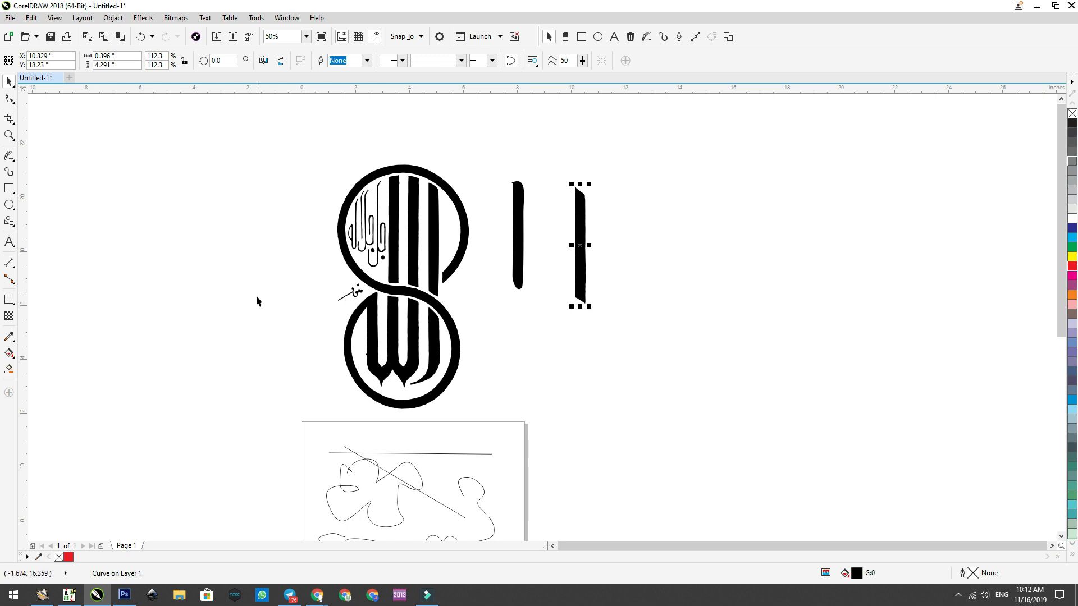